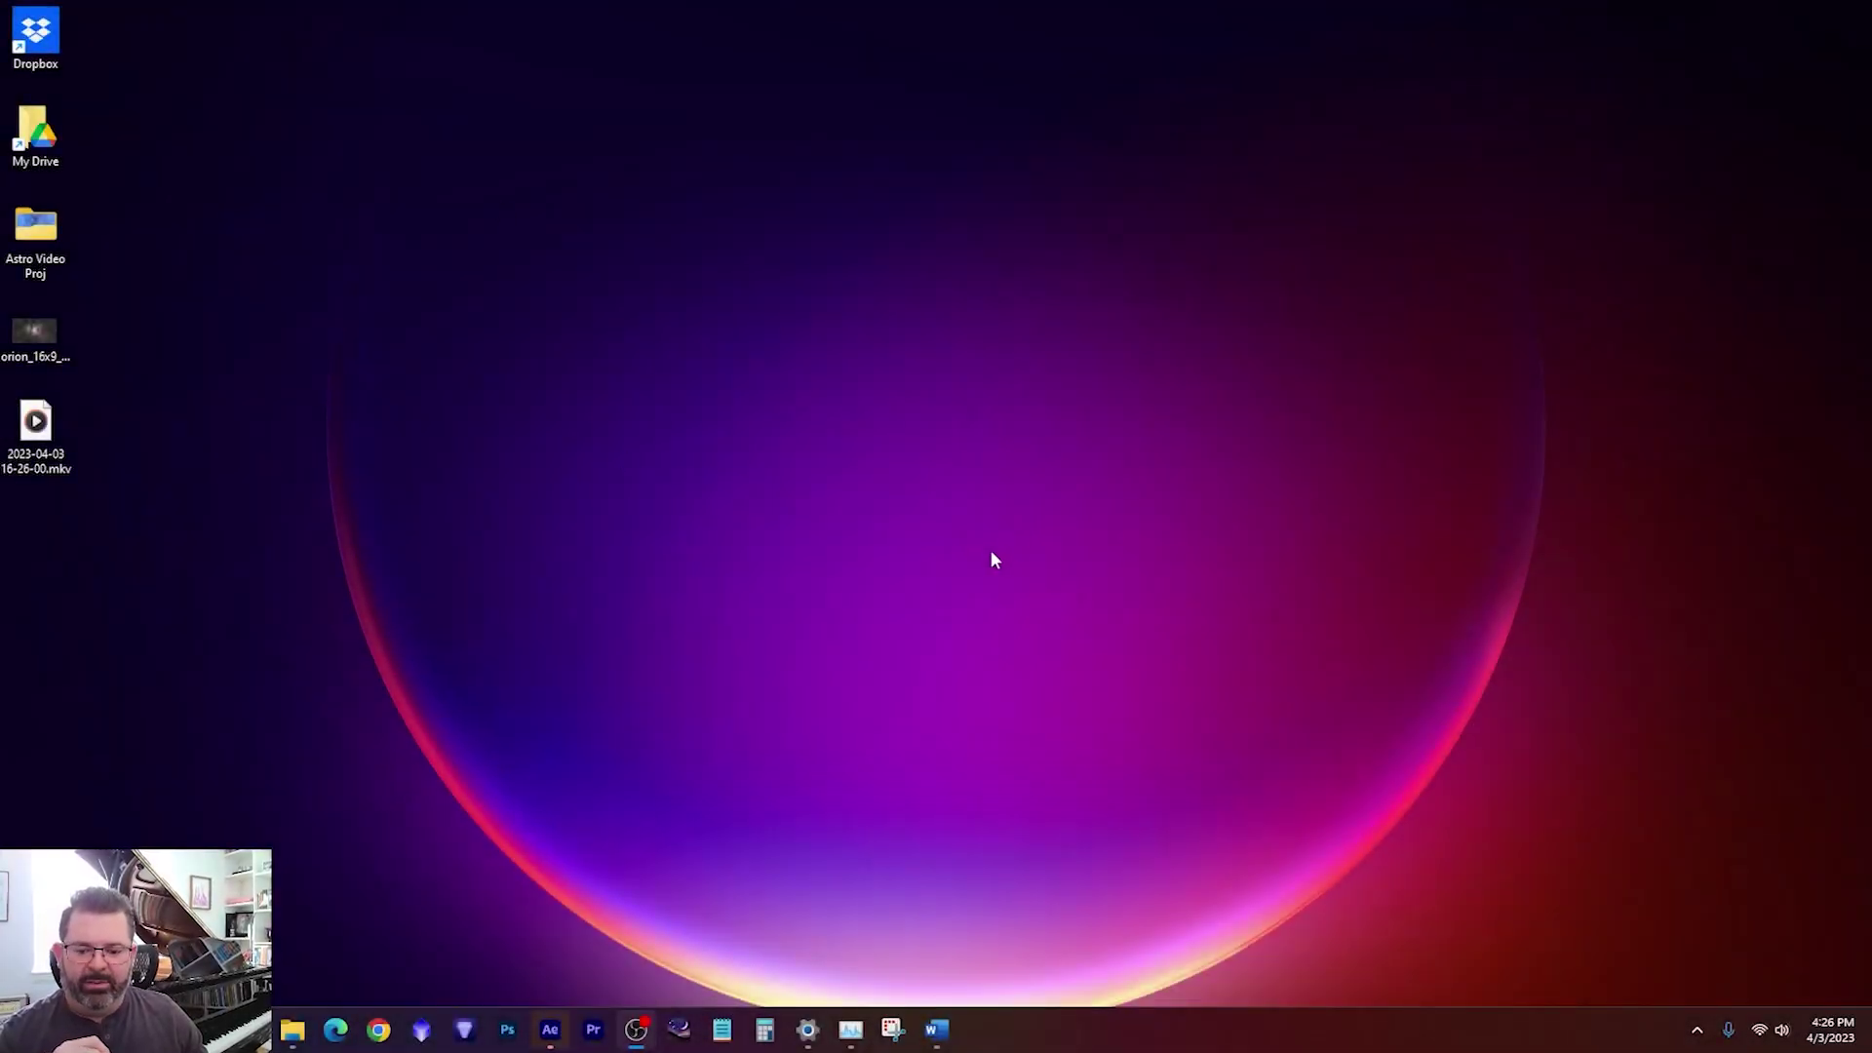
# Step: Launch After Effects, start a new project, and build a composition from orion_16x9_crop.tif
pyautogui.click(558, 1040)
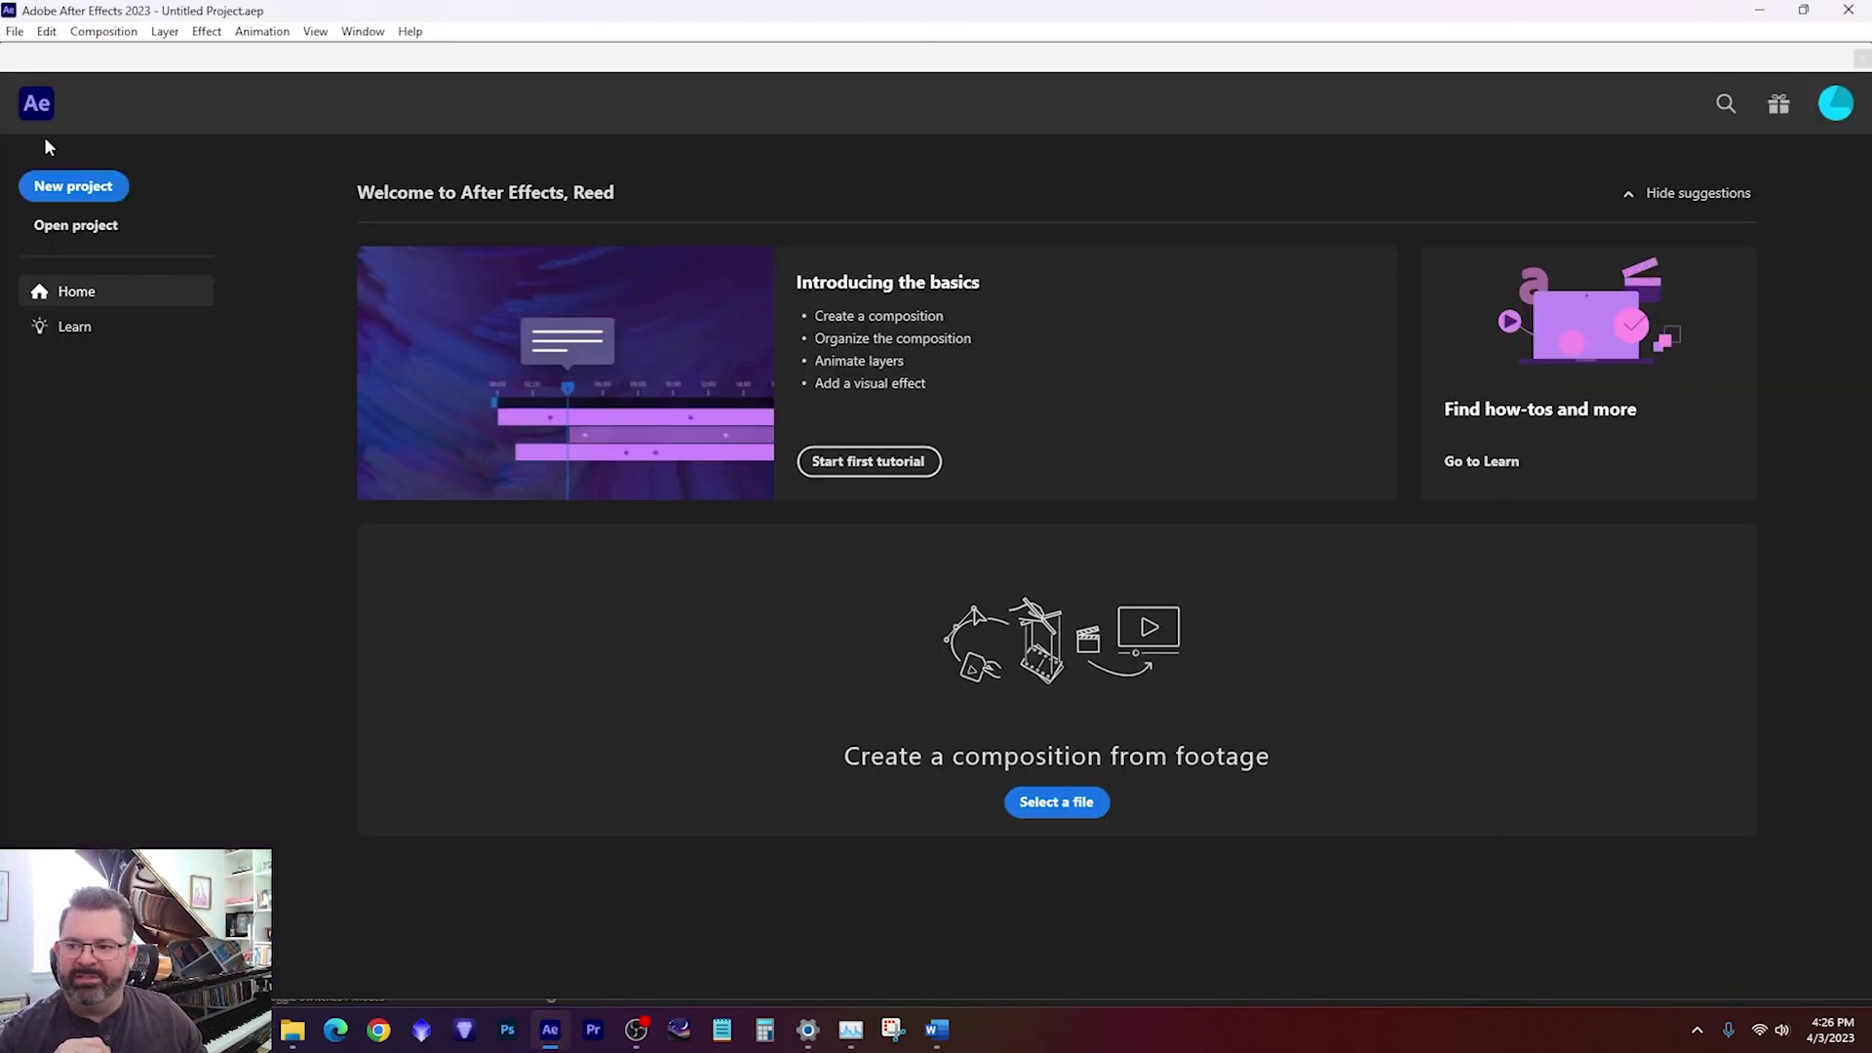
pyautogui.click(63, 187)
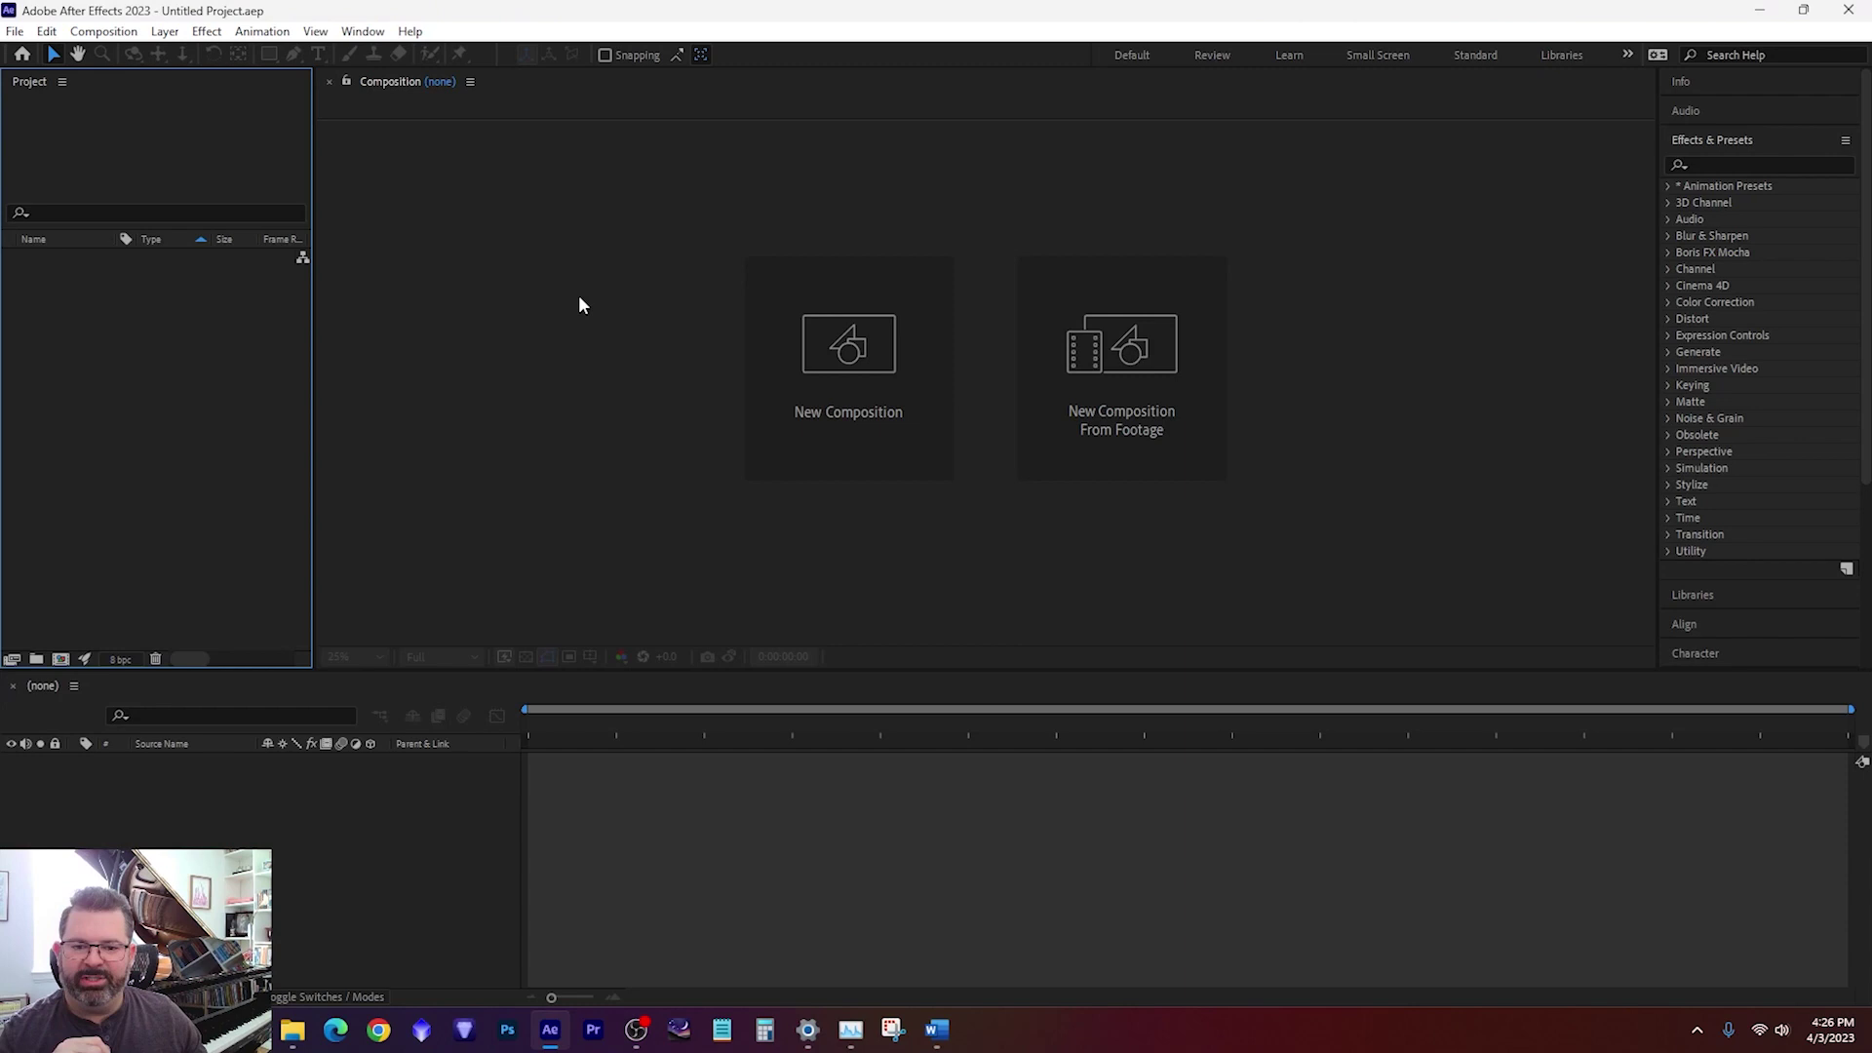
pyautogui.click(1115, 380)
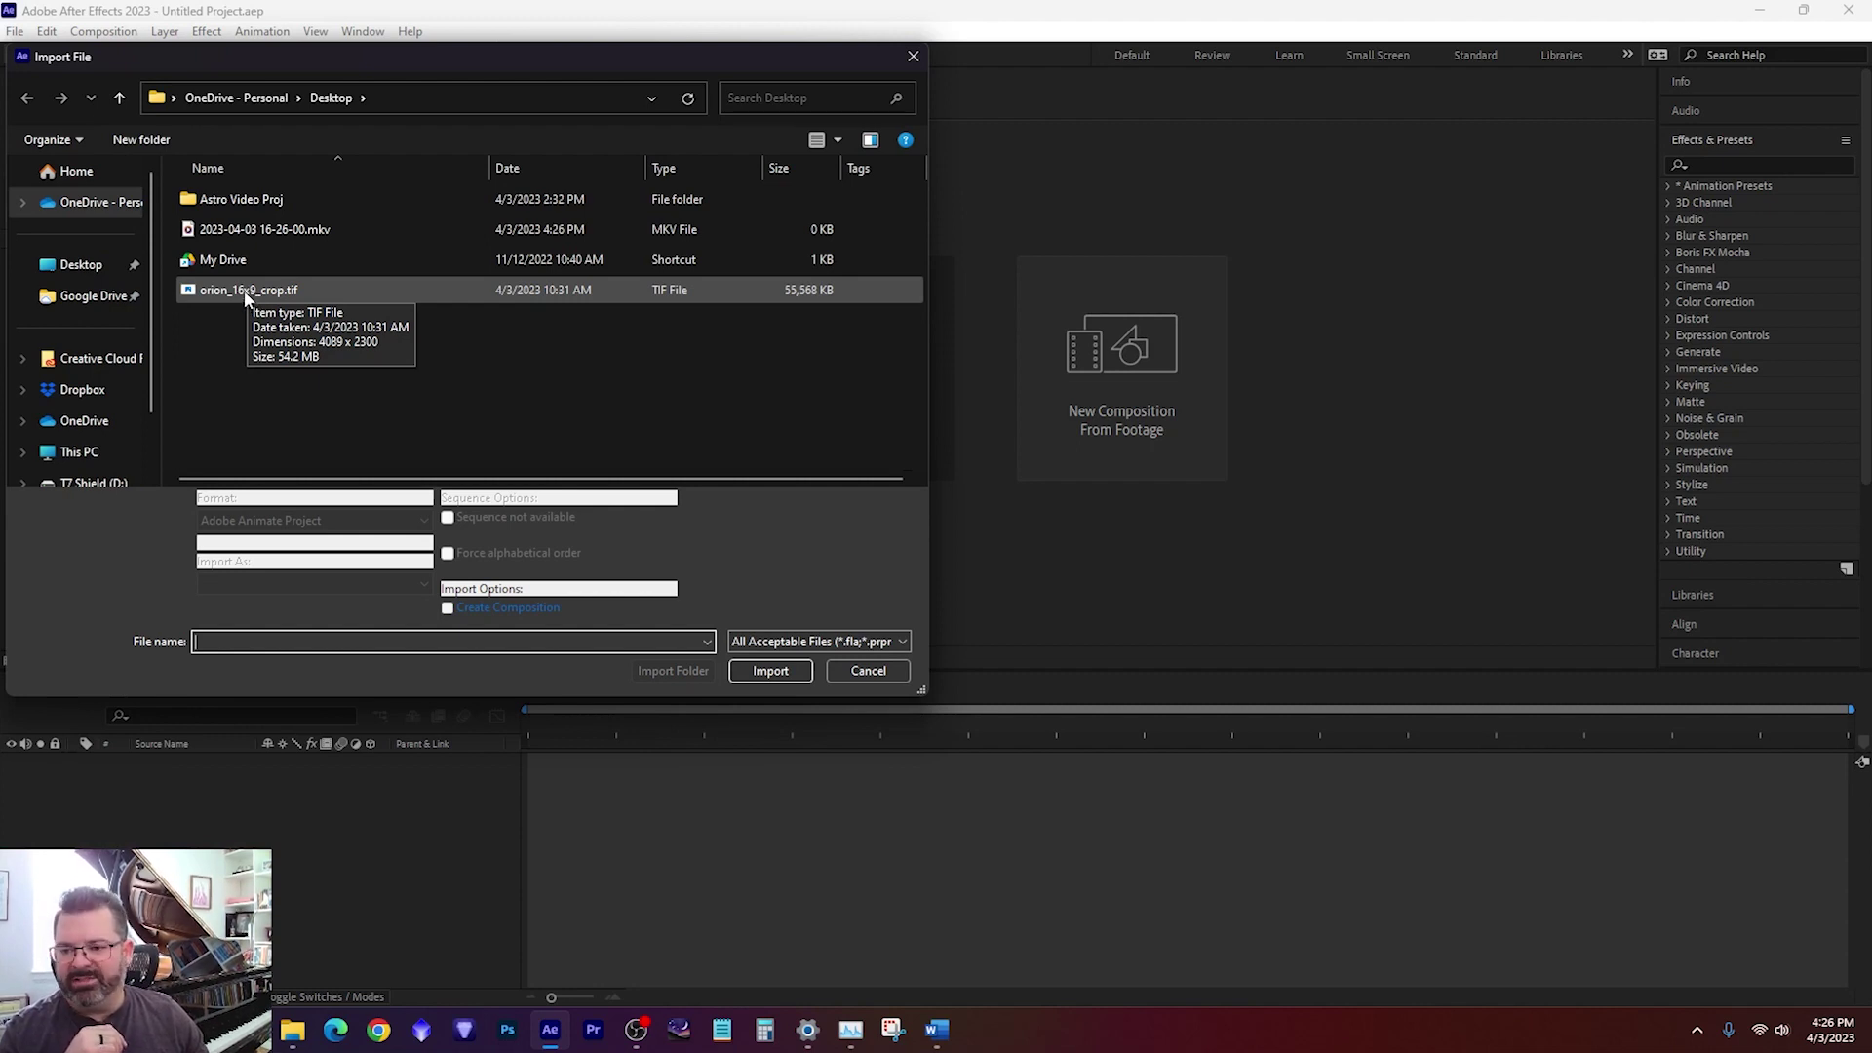
pyautogui.doubleClick(245, 291)
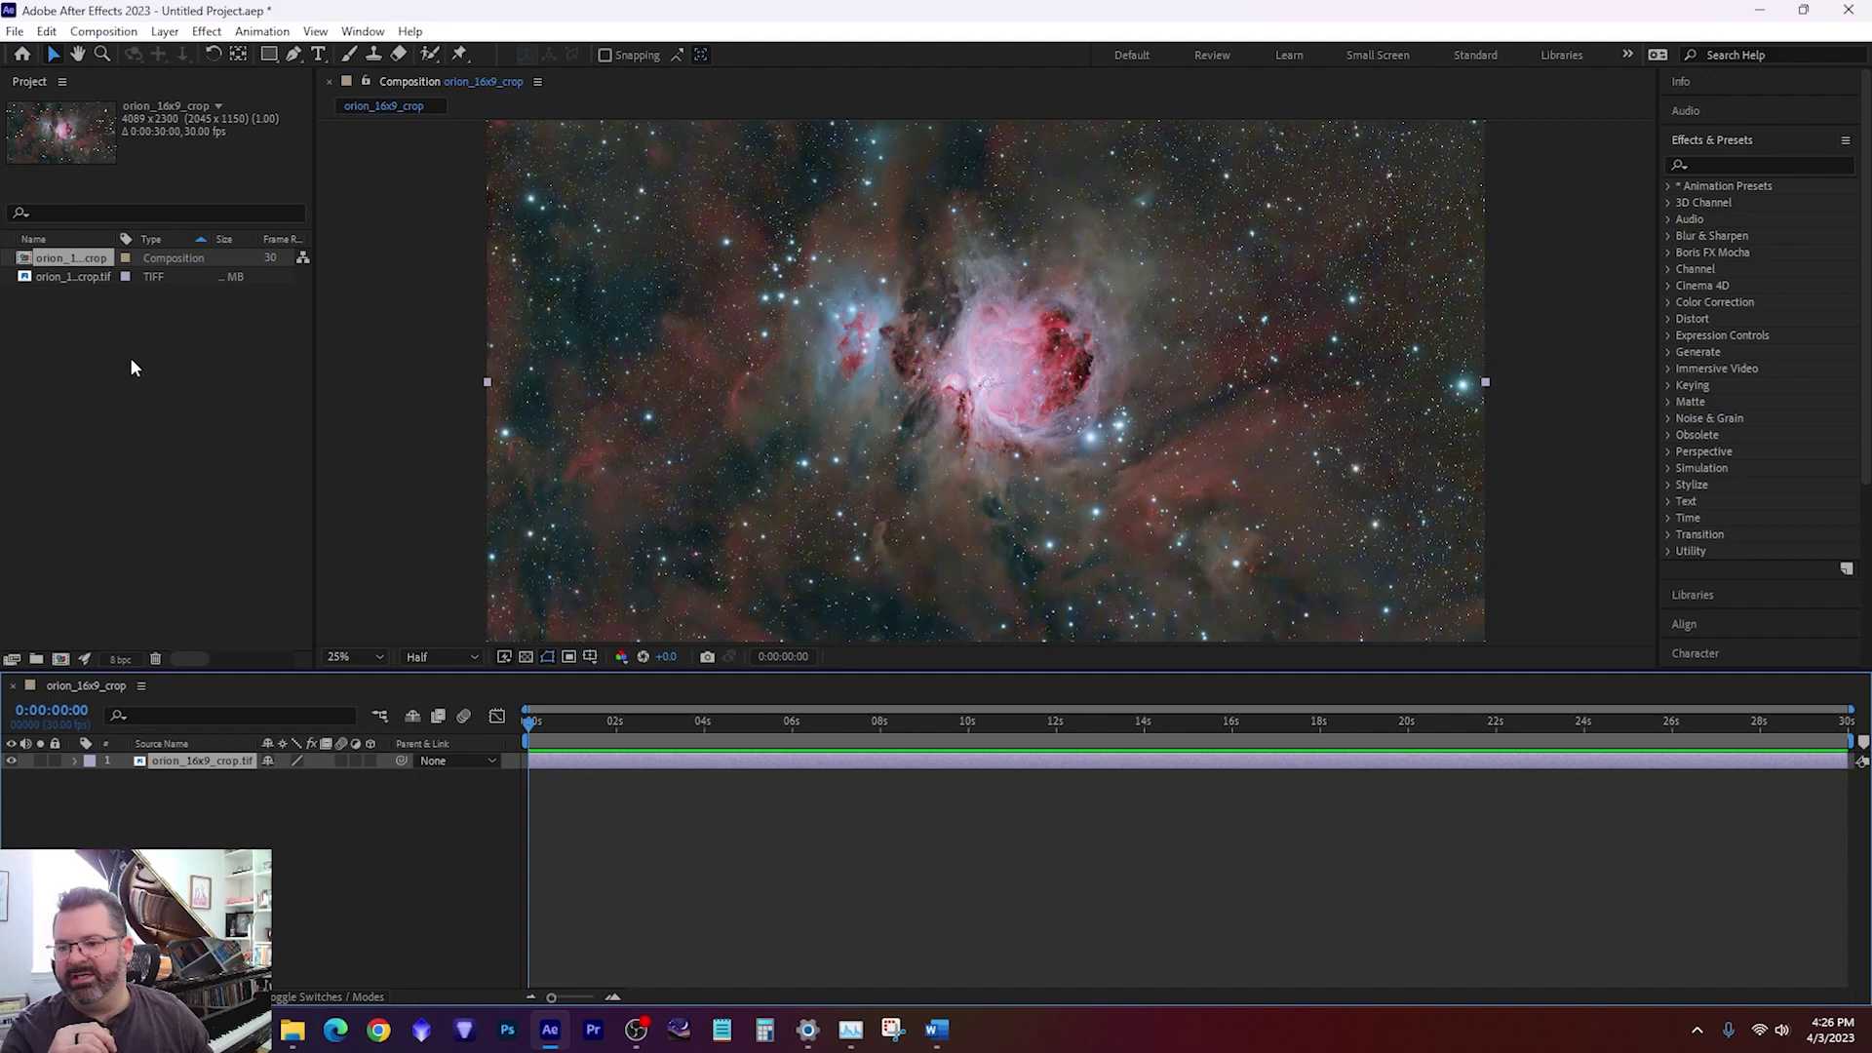
pyautogui.rightClick(168, 261)
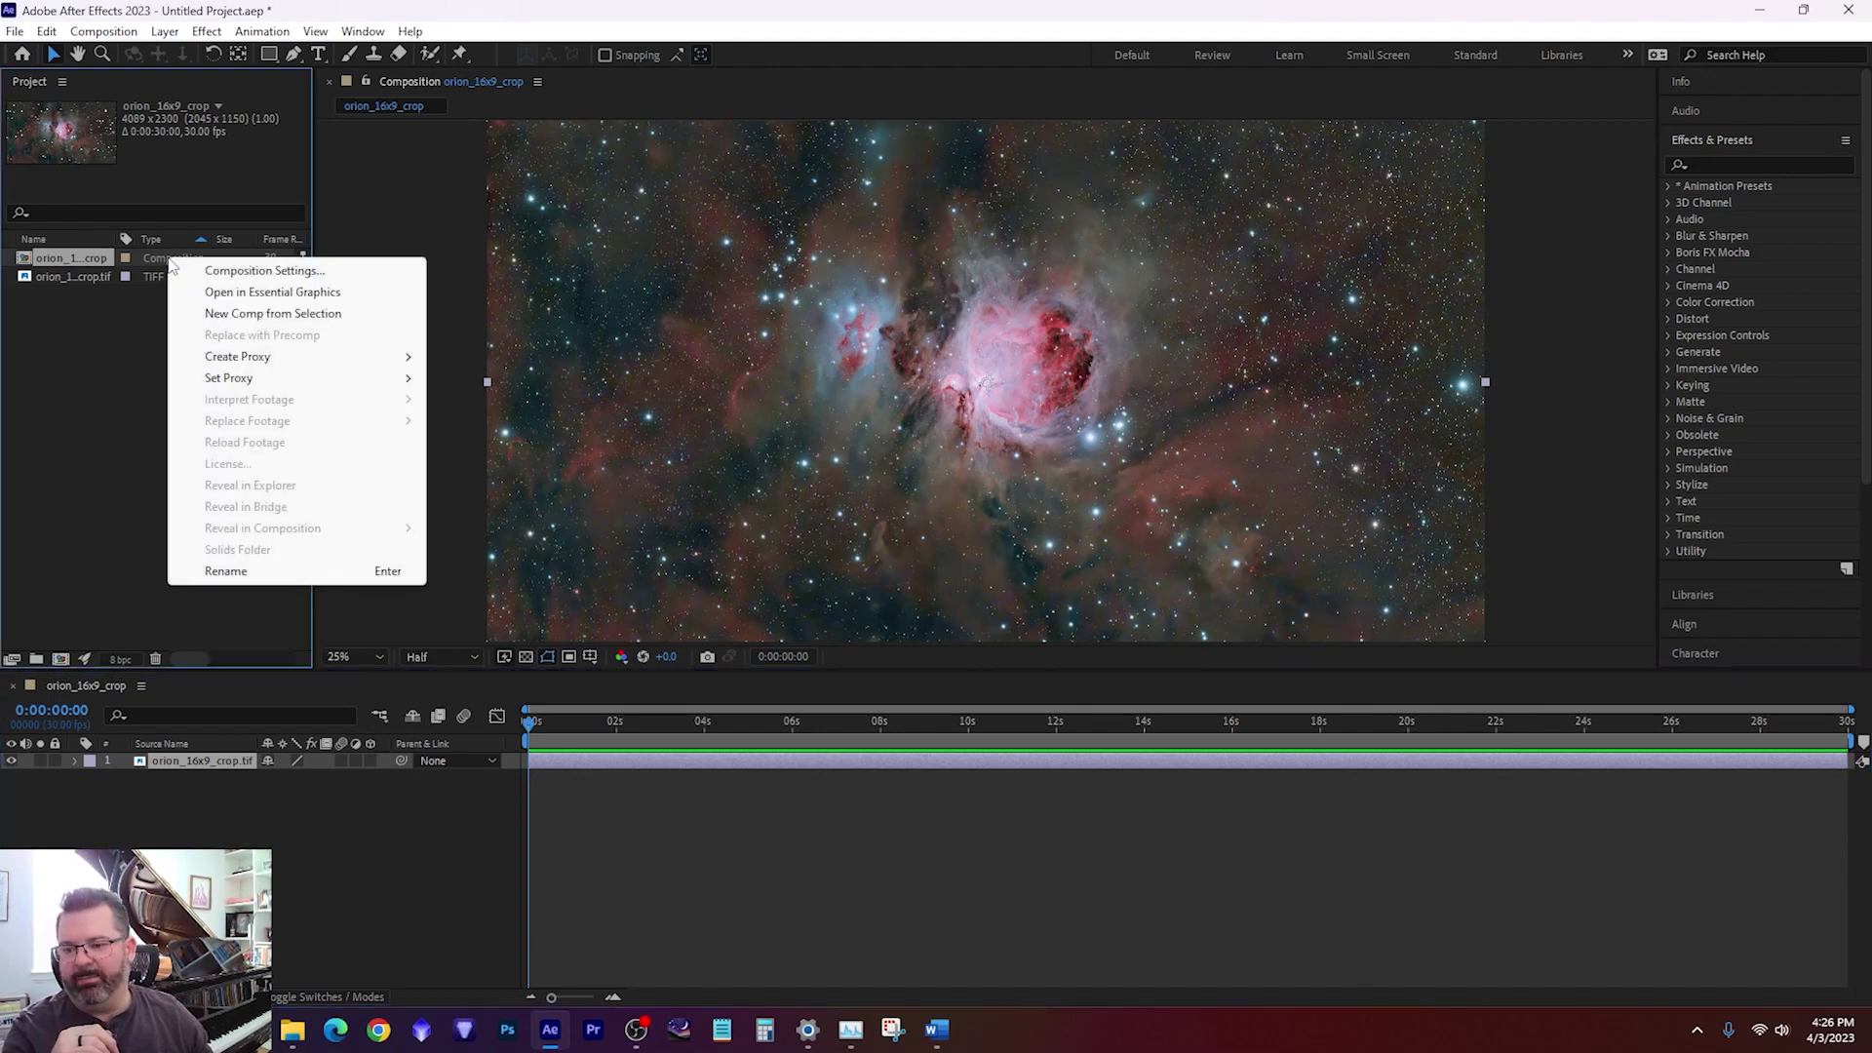
pyautogui.click(223, 272)
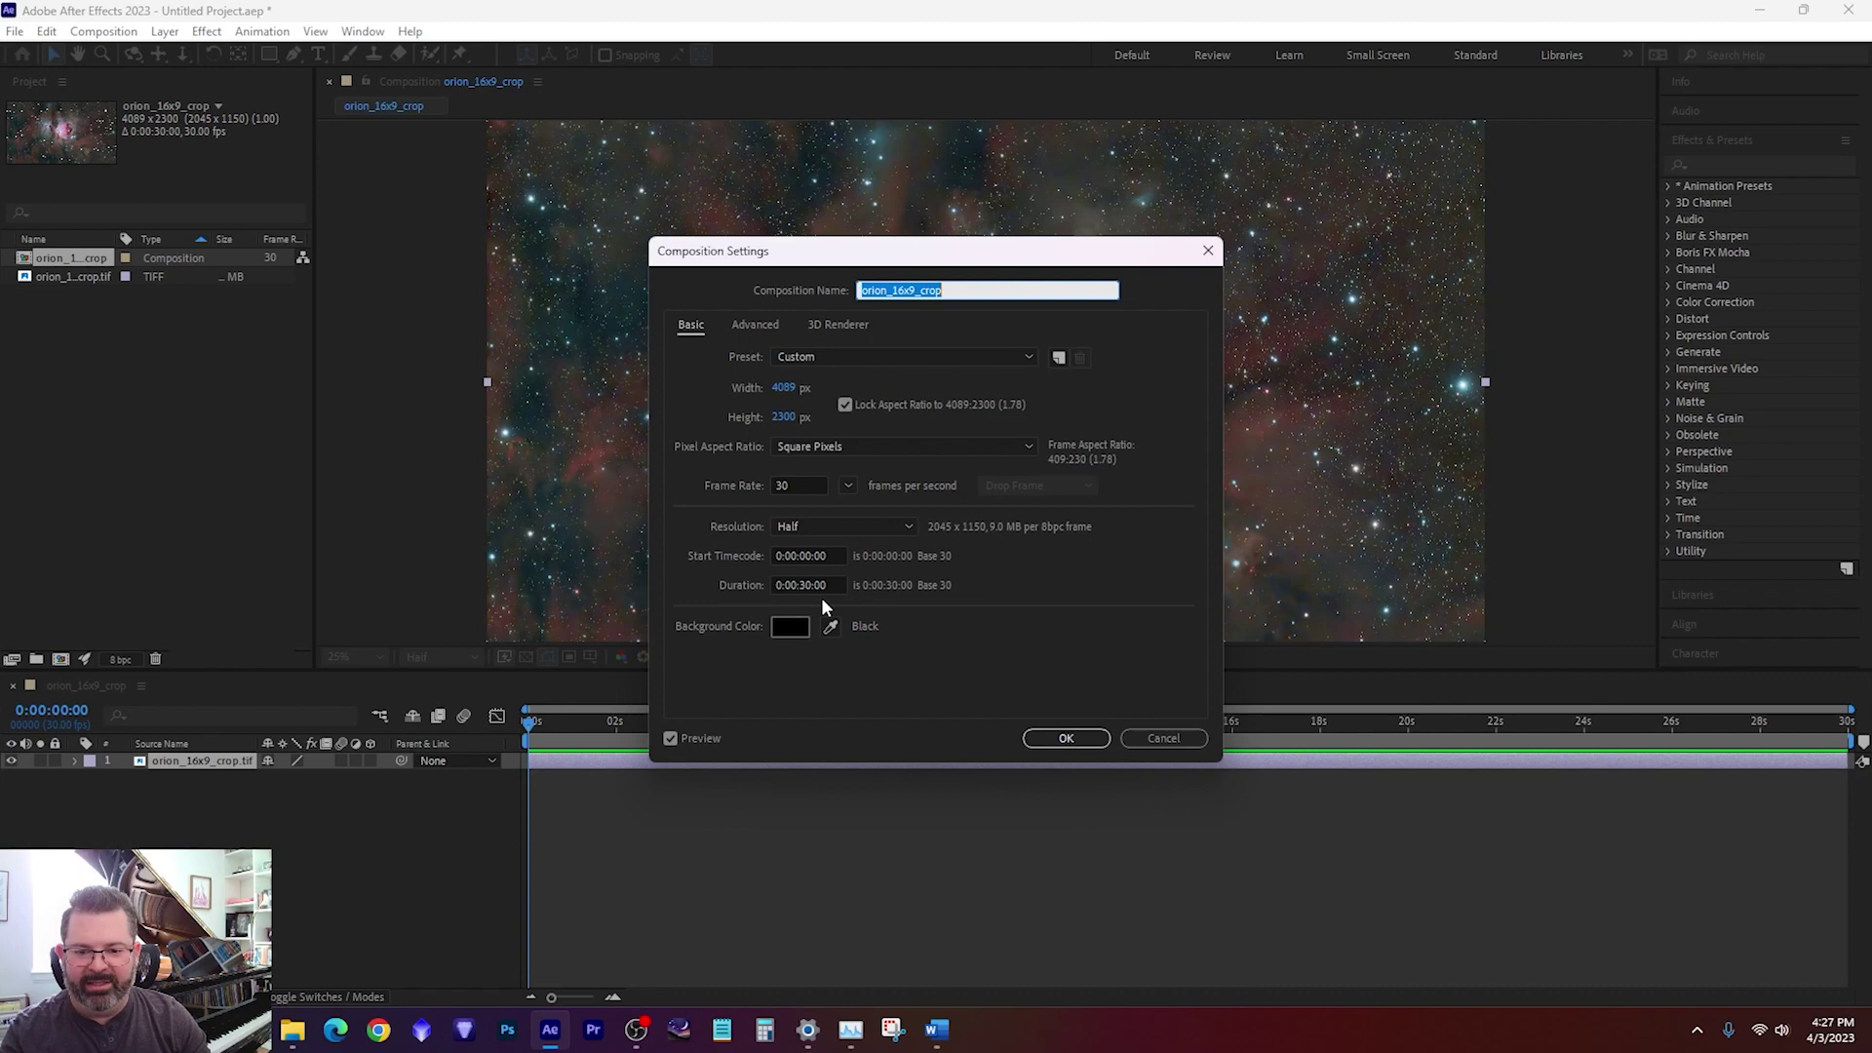
pyautogui.click(1090, 740)
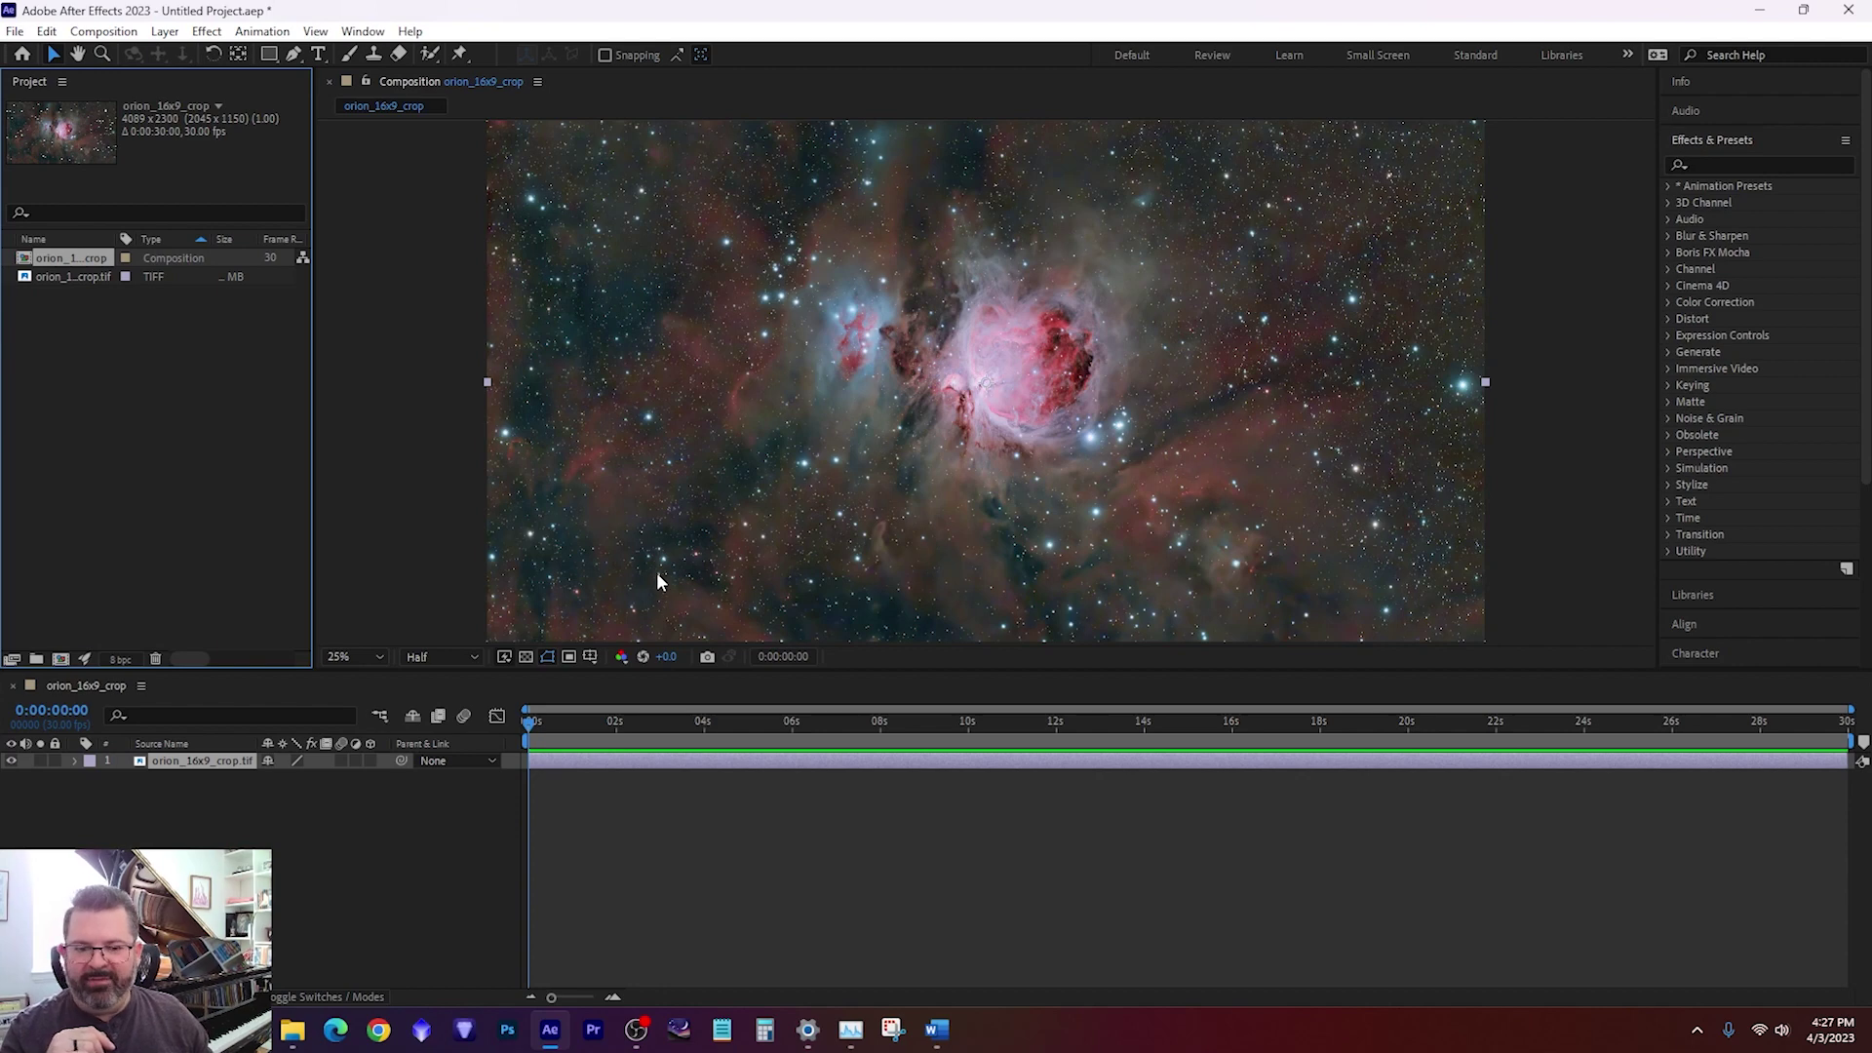
pyautogui.doubleClick(975, 409)
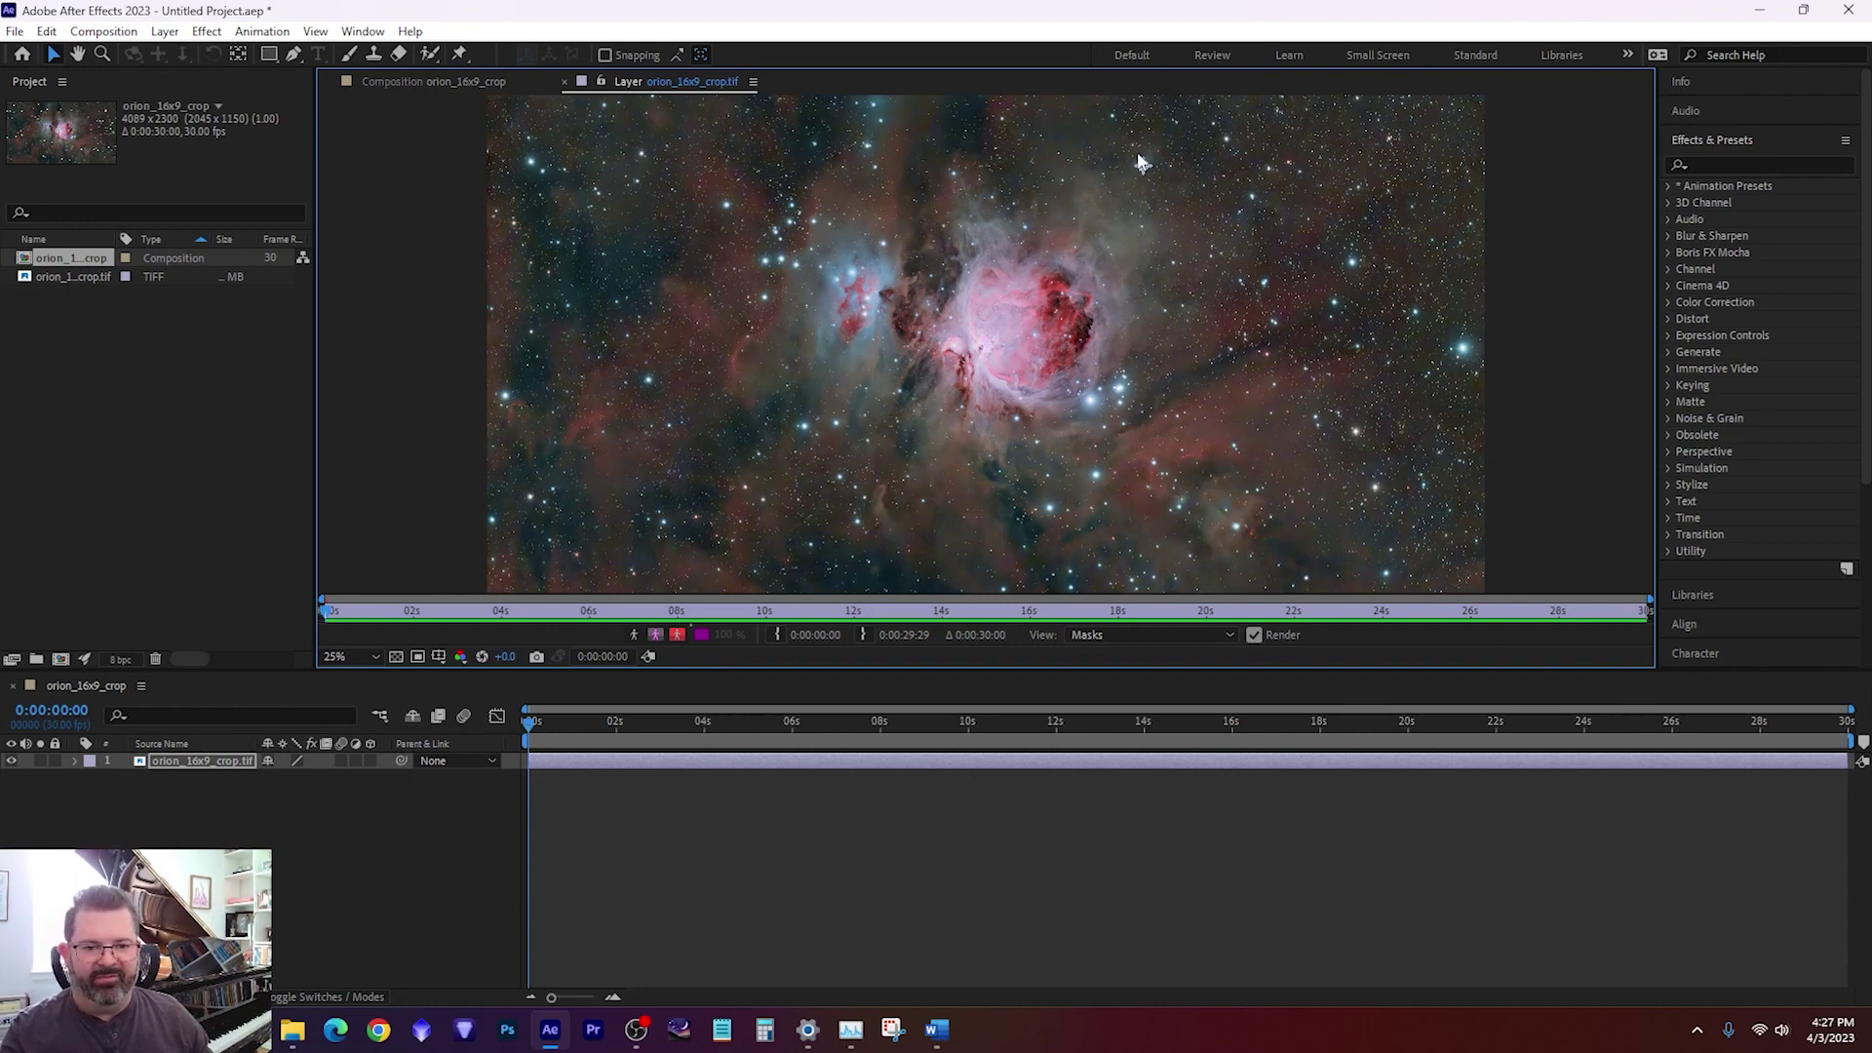
pyautogui.click(1141, 165)
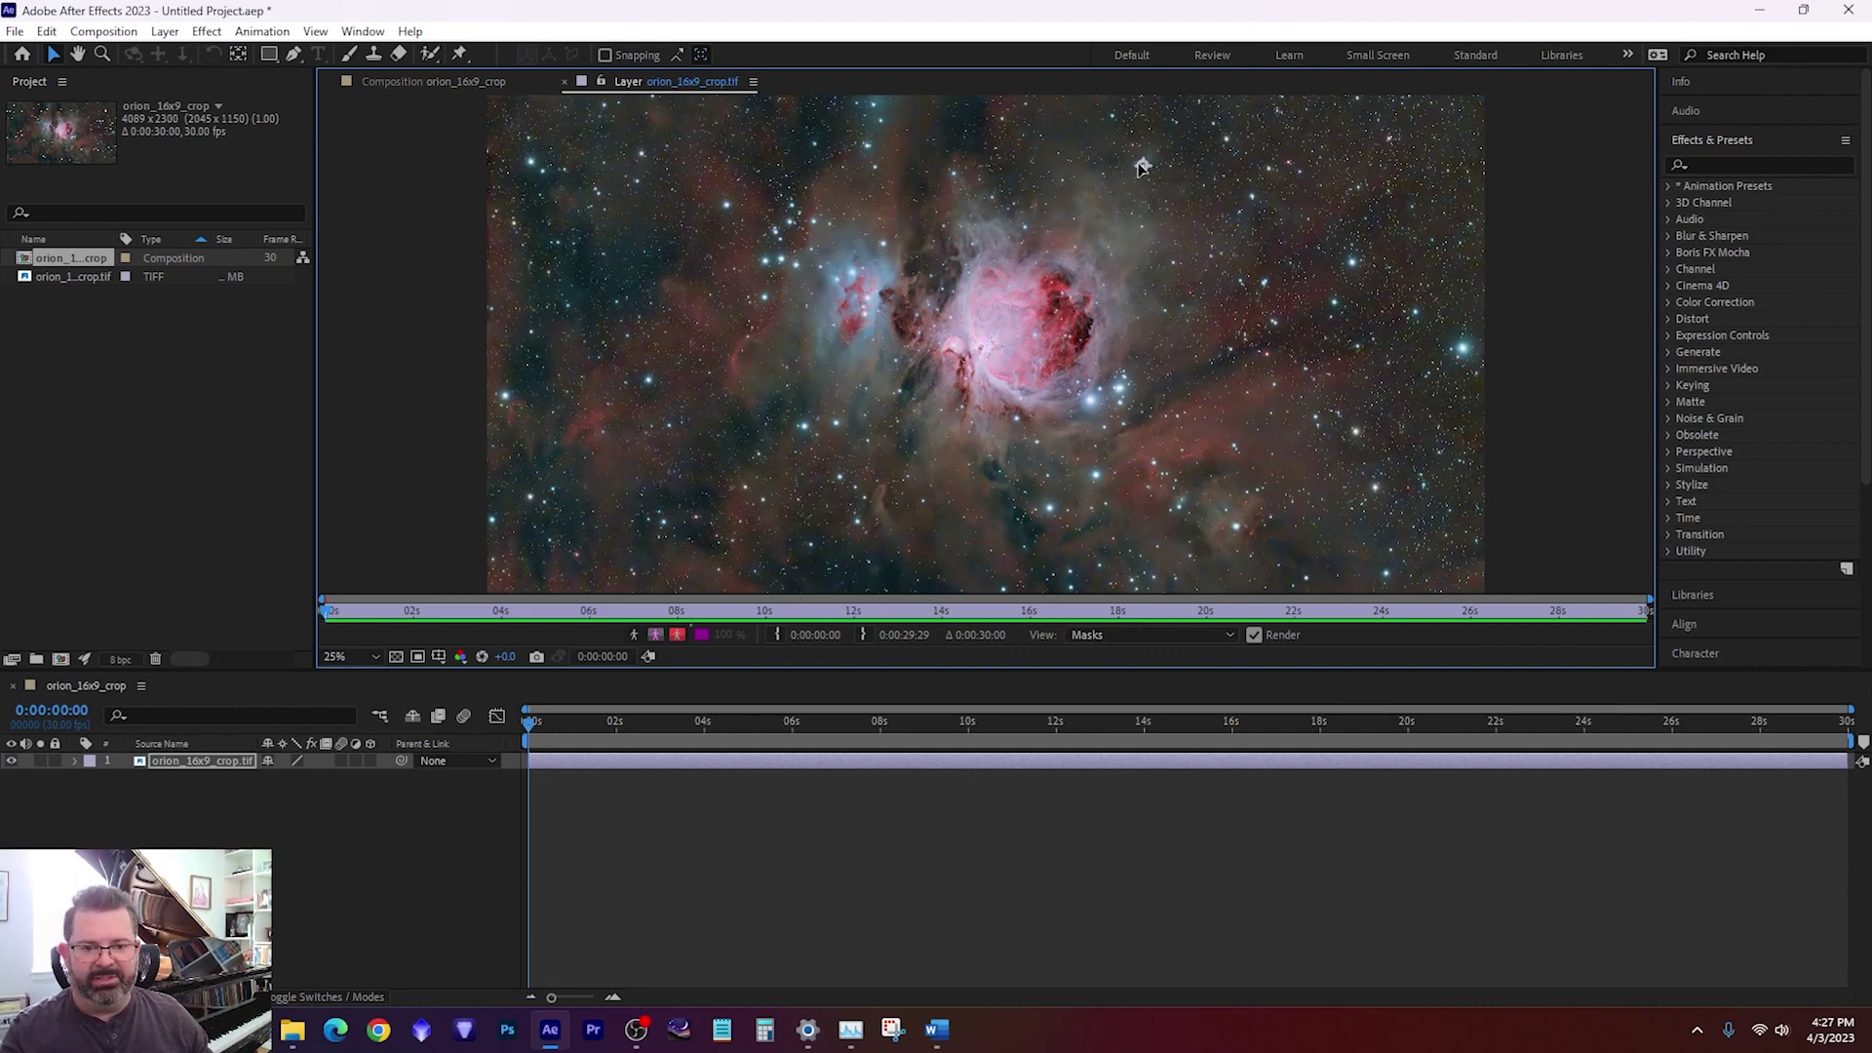
pyautogui.moveTo(1146, 171)
pyautogui.mouseDown()
pyautogui.moveTo(946, 243)
pyautogui.moveTo(851, 320)
pyautogui.mouseUp()
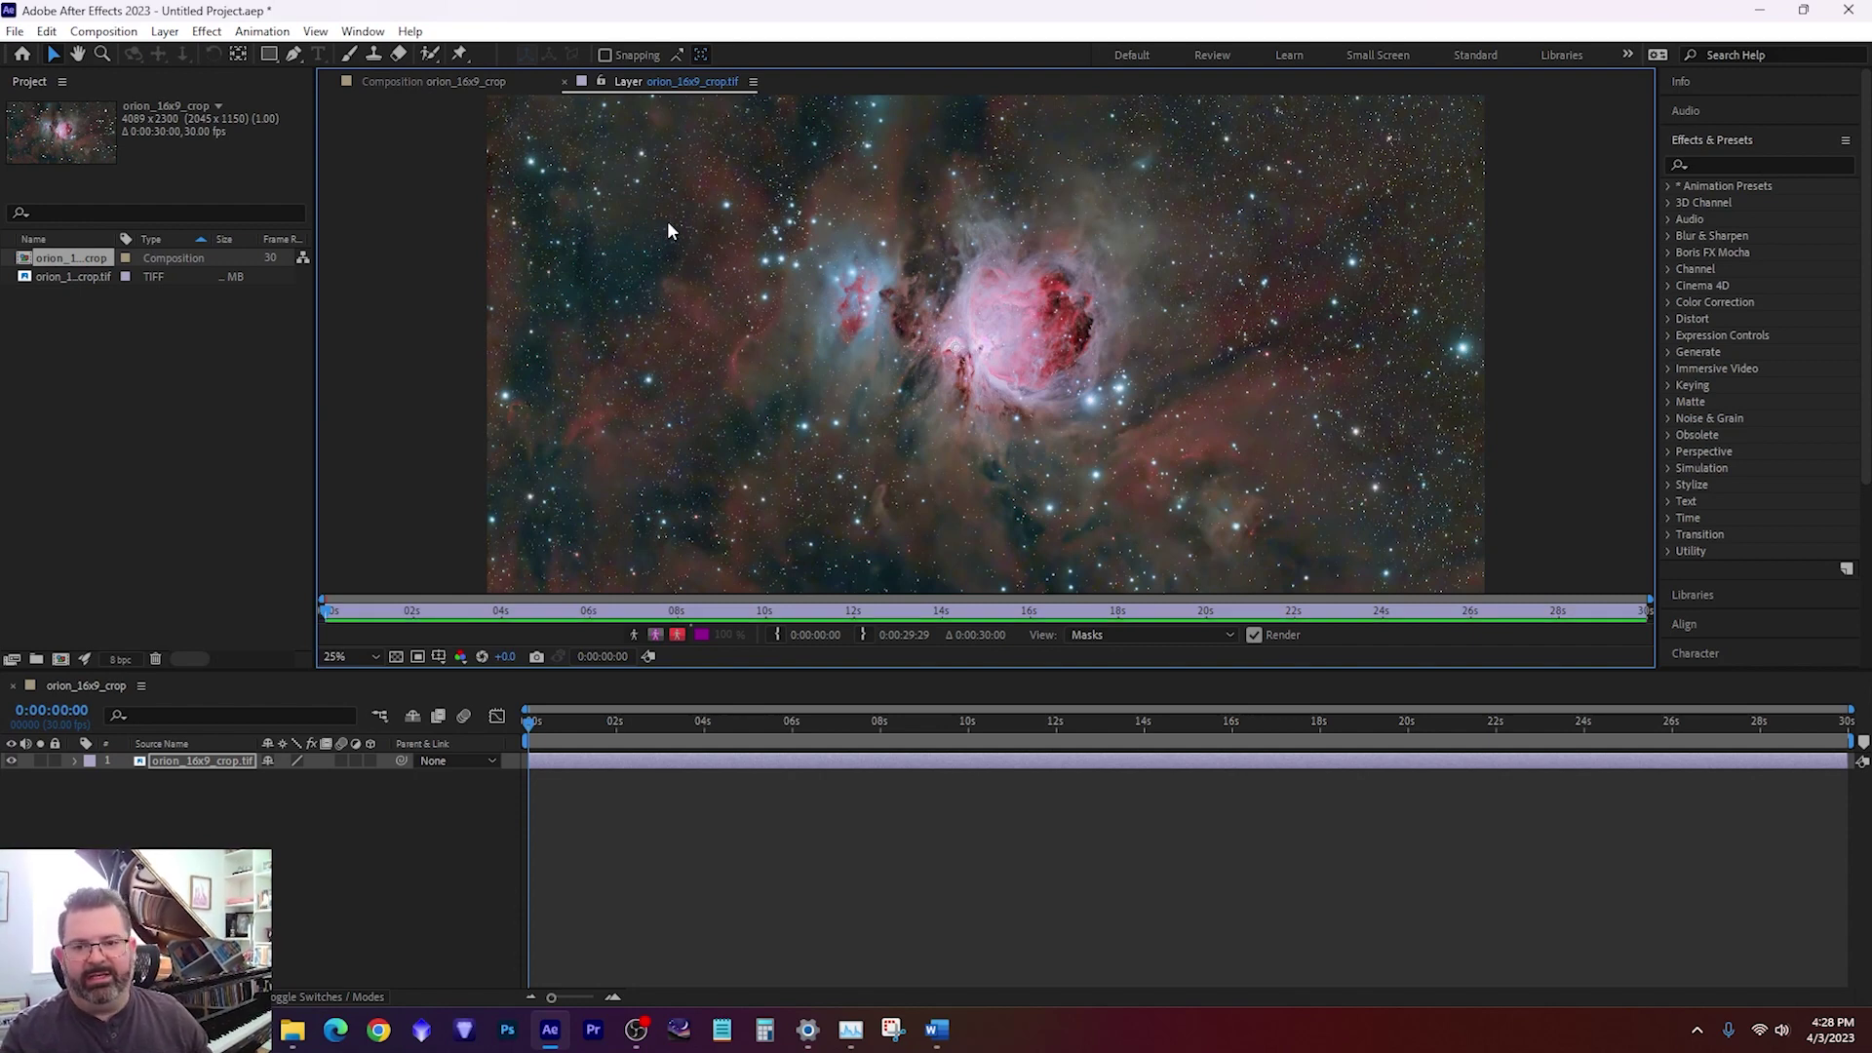
pyautogui.click(564, 82)
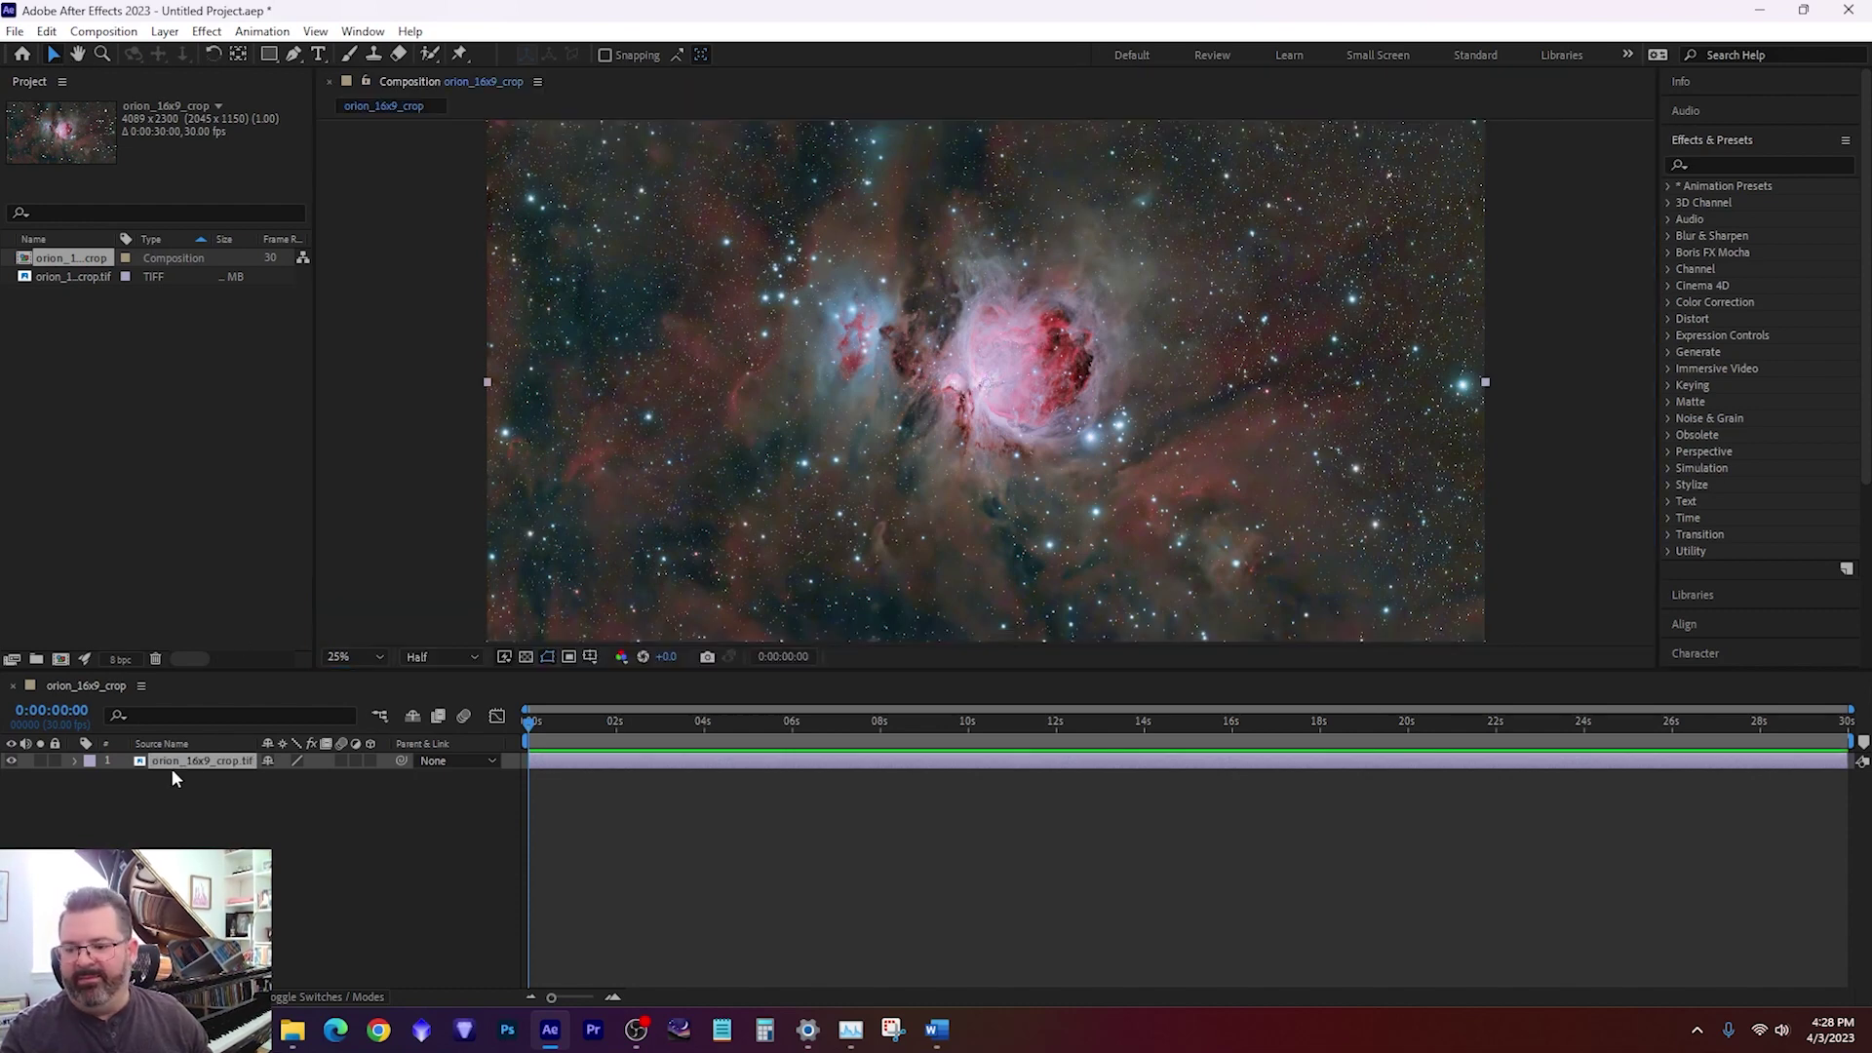
# Step: Keyframe the Orion layer's Scale from 100% at 0 s to 275% at the last frame
pyautogui.click(74, 762)
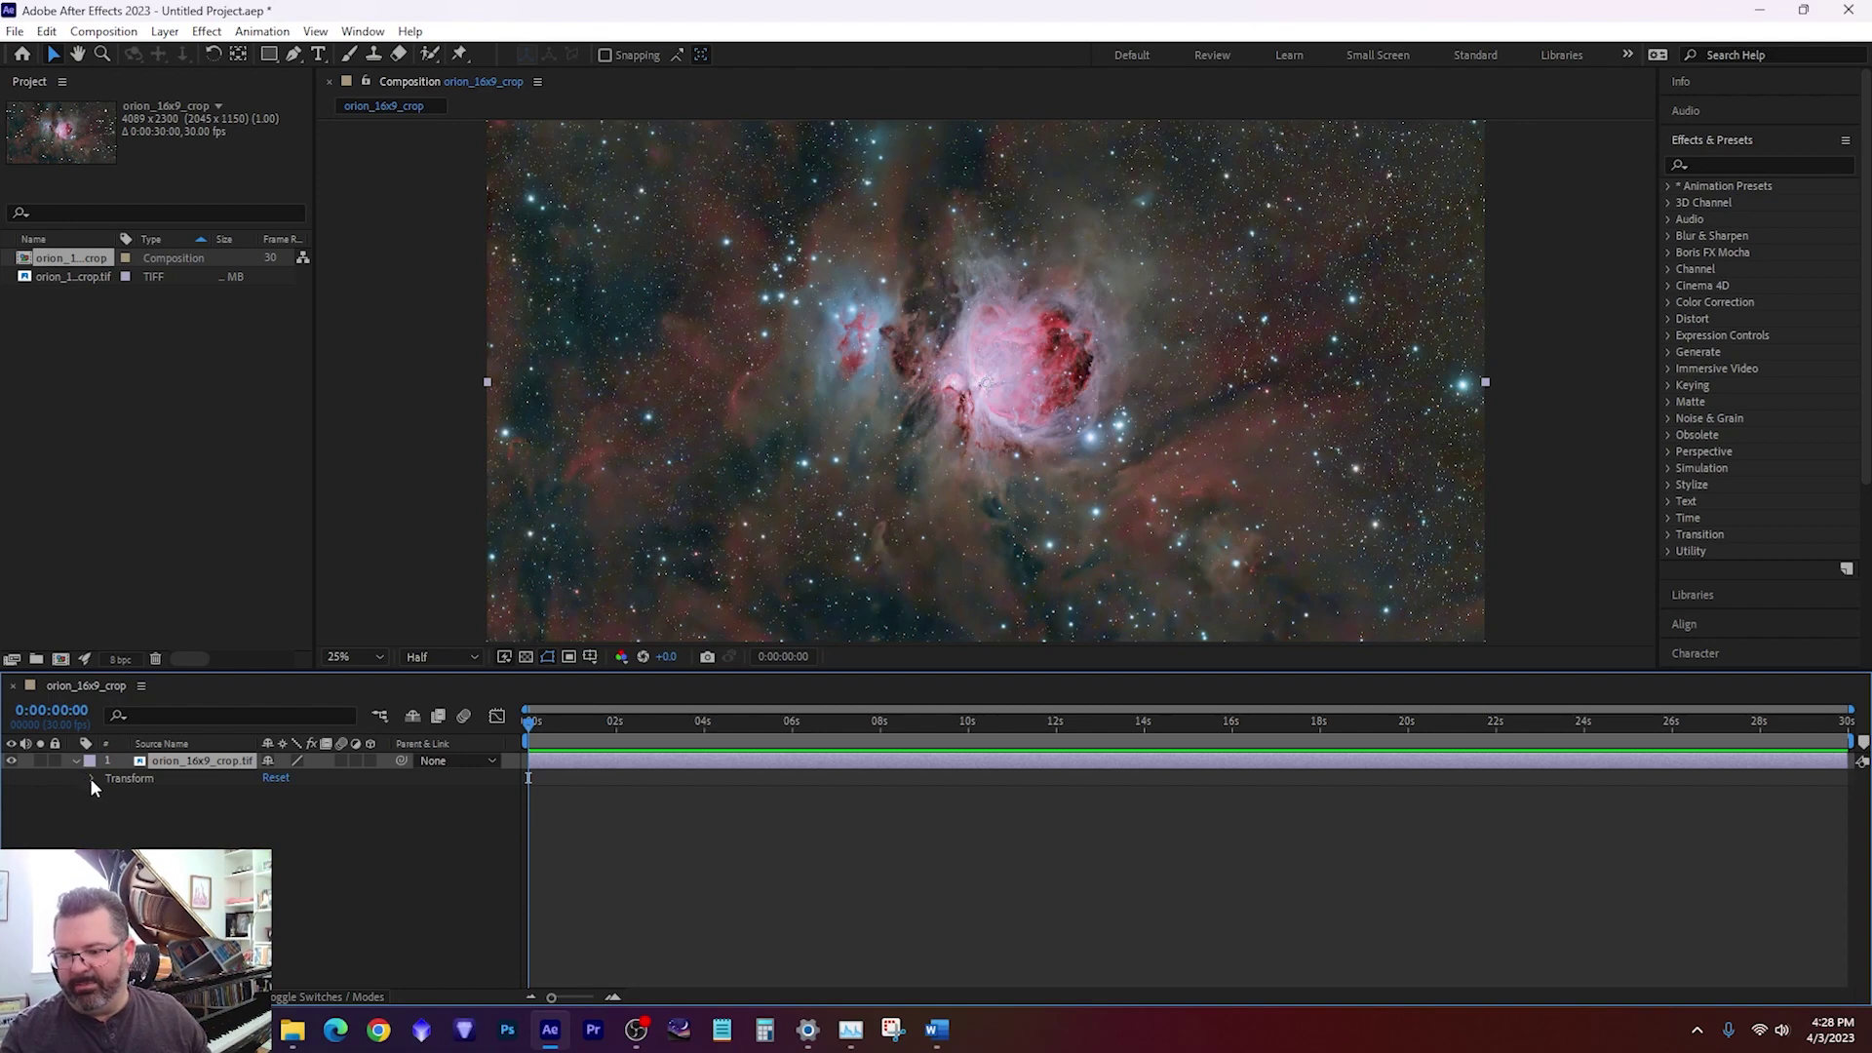
pyautogui.click(90, 778)
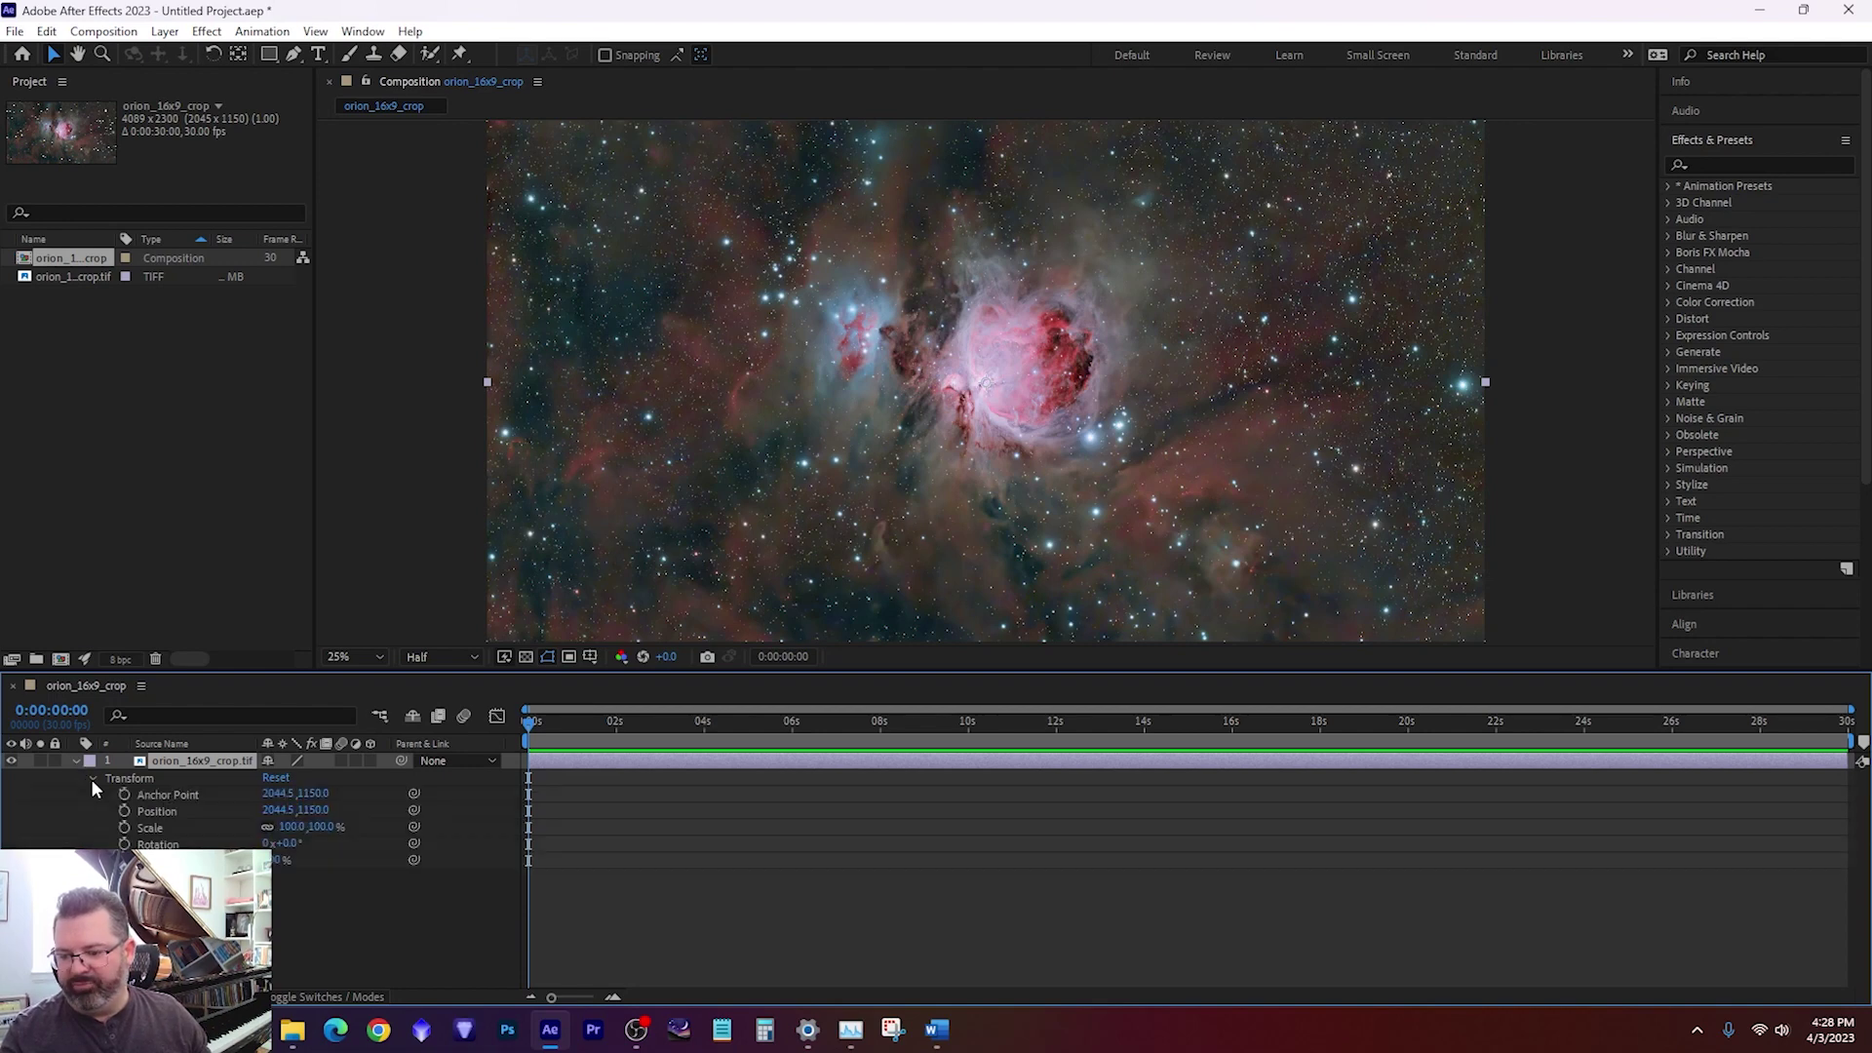
pyautogui.click(123, 826)
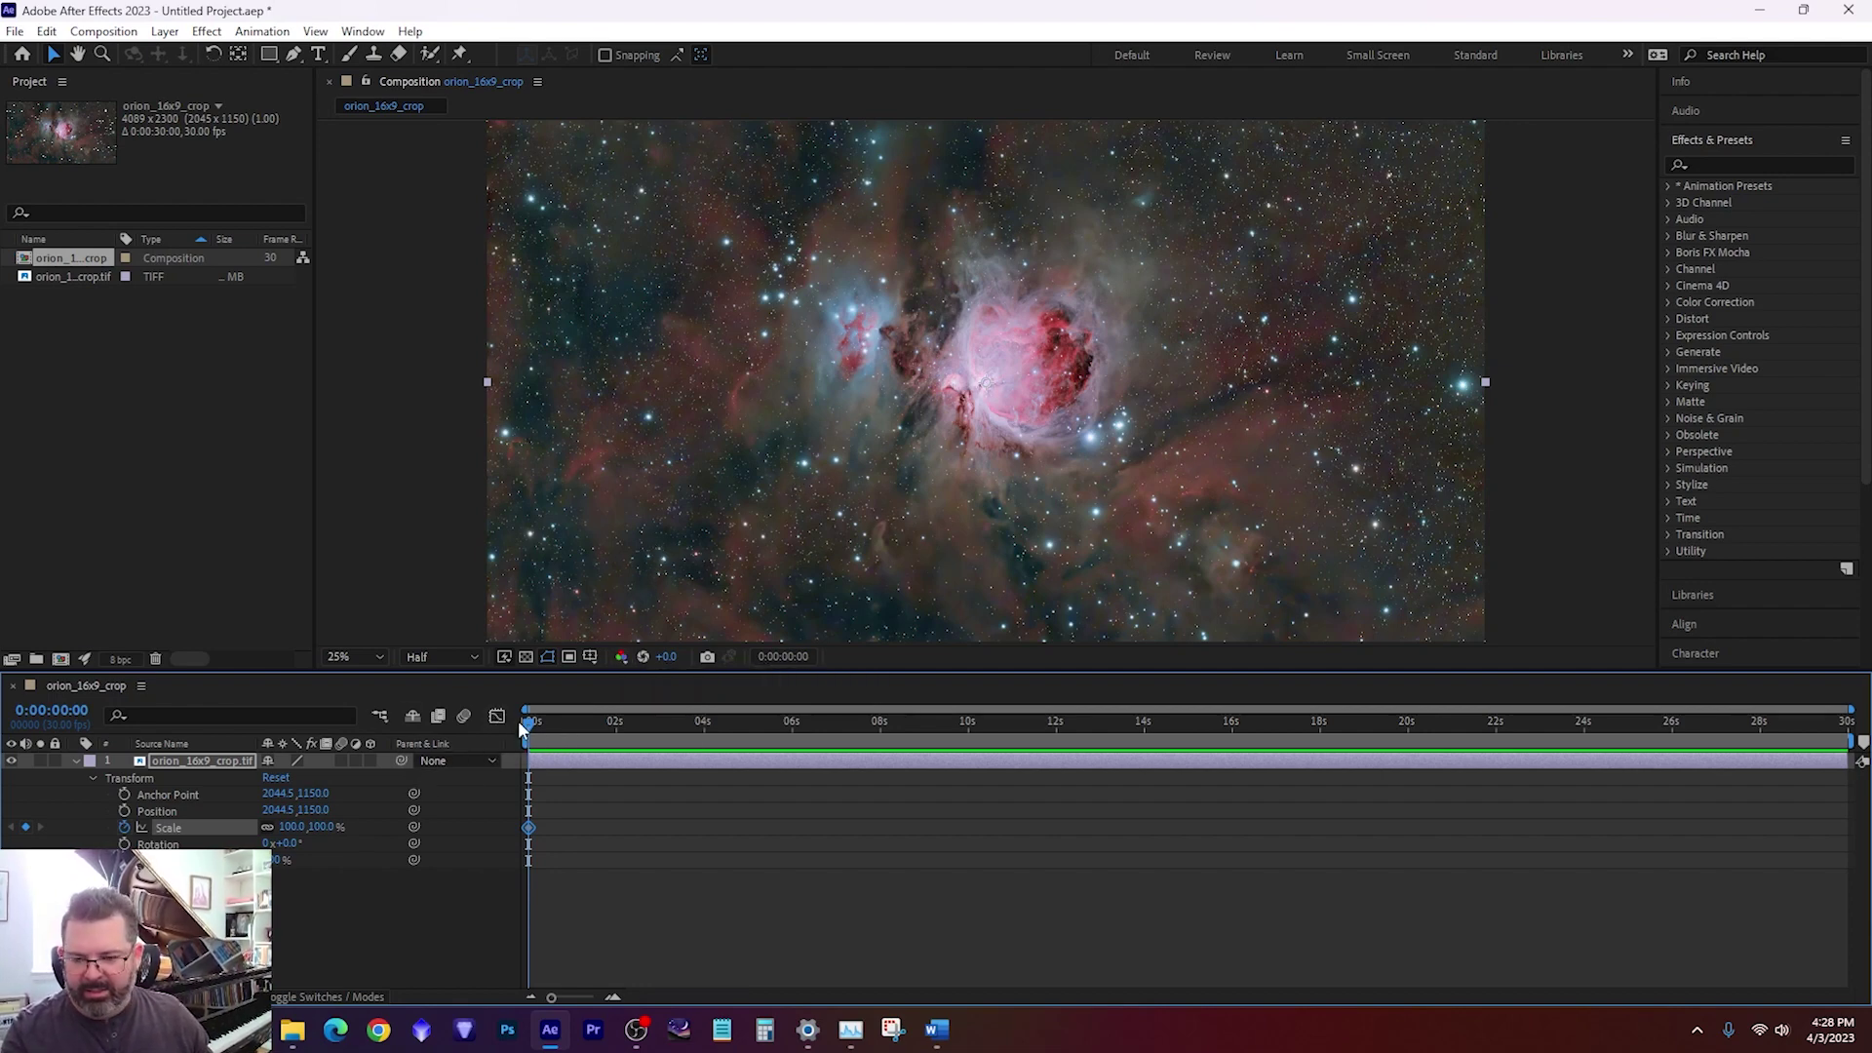
pyautogui.moveTo(527, 724); pyautogui.dragTo(1085, 723)
pyautogui.press('End')
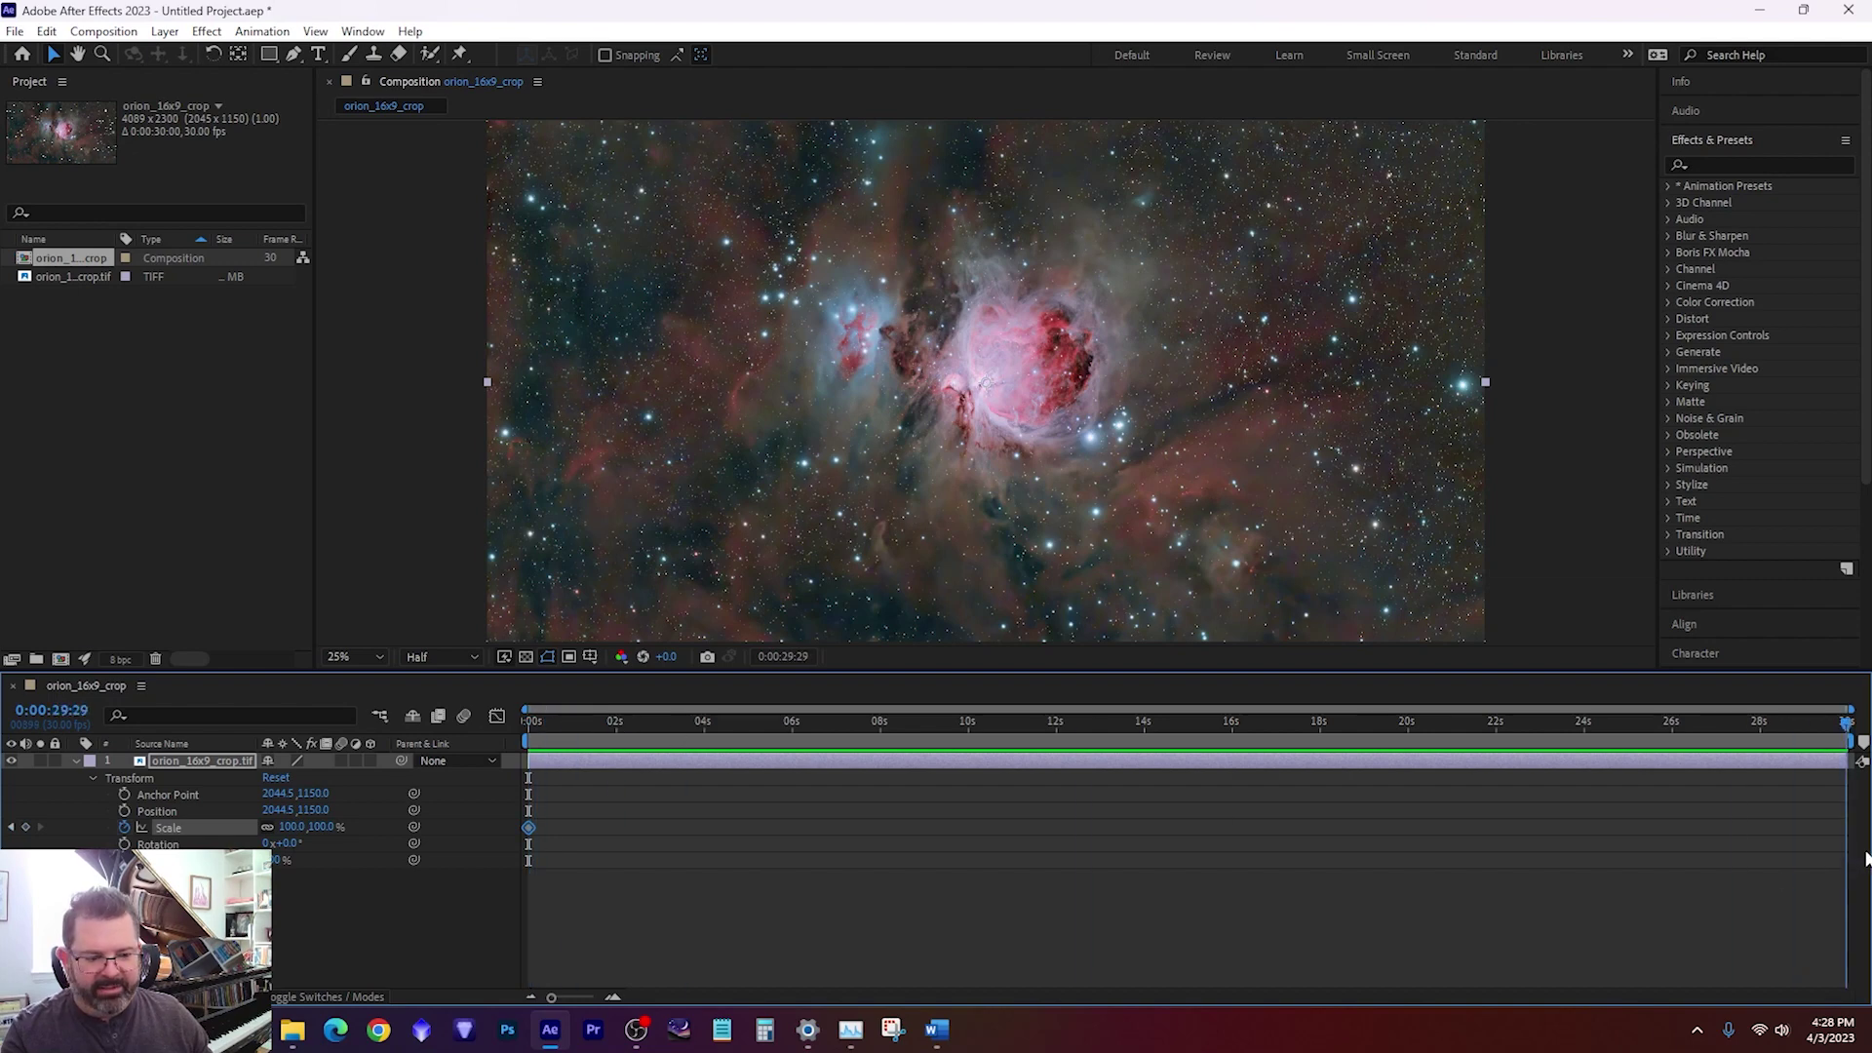
pyautogui.click(25, 826)
pyautogui.click(293, 827)
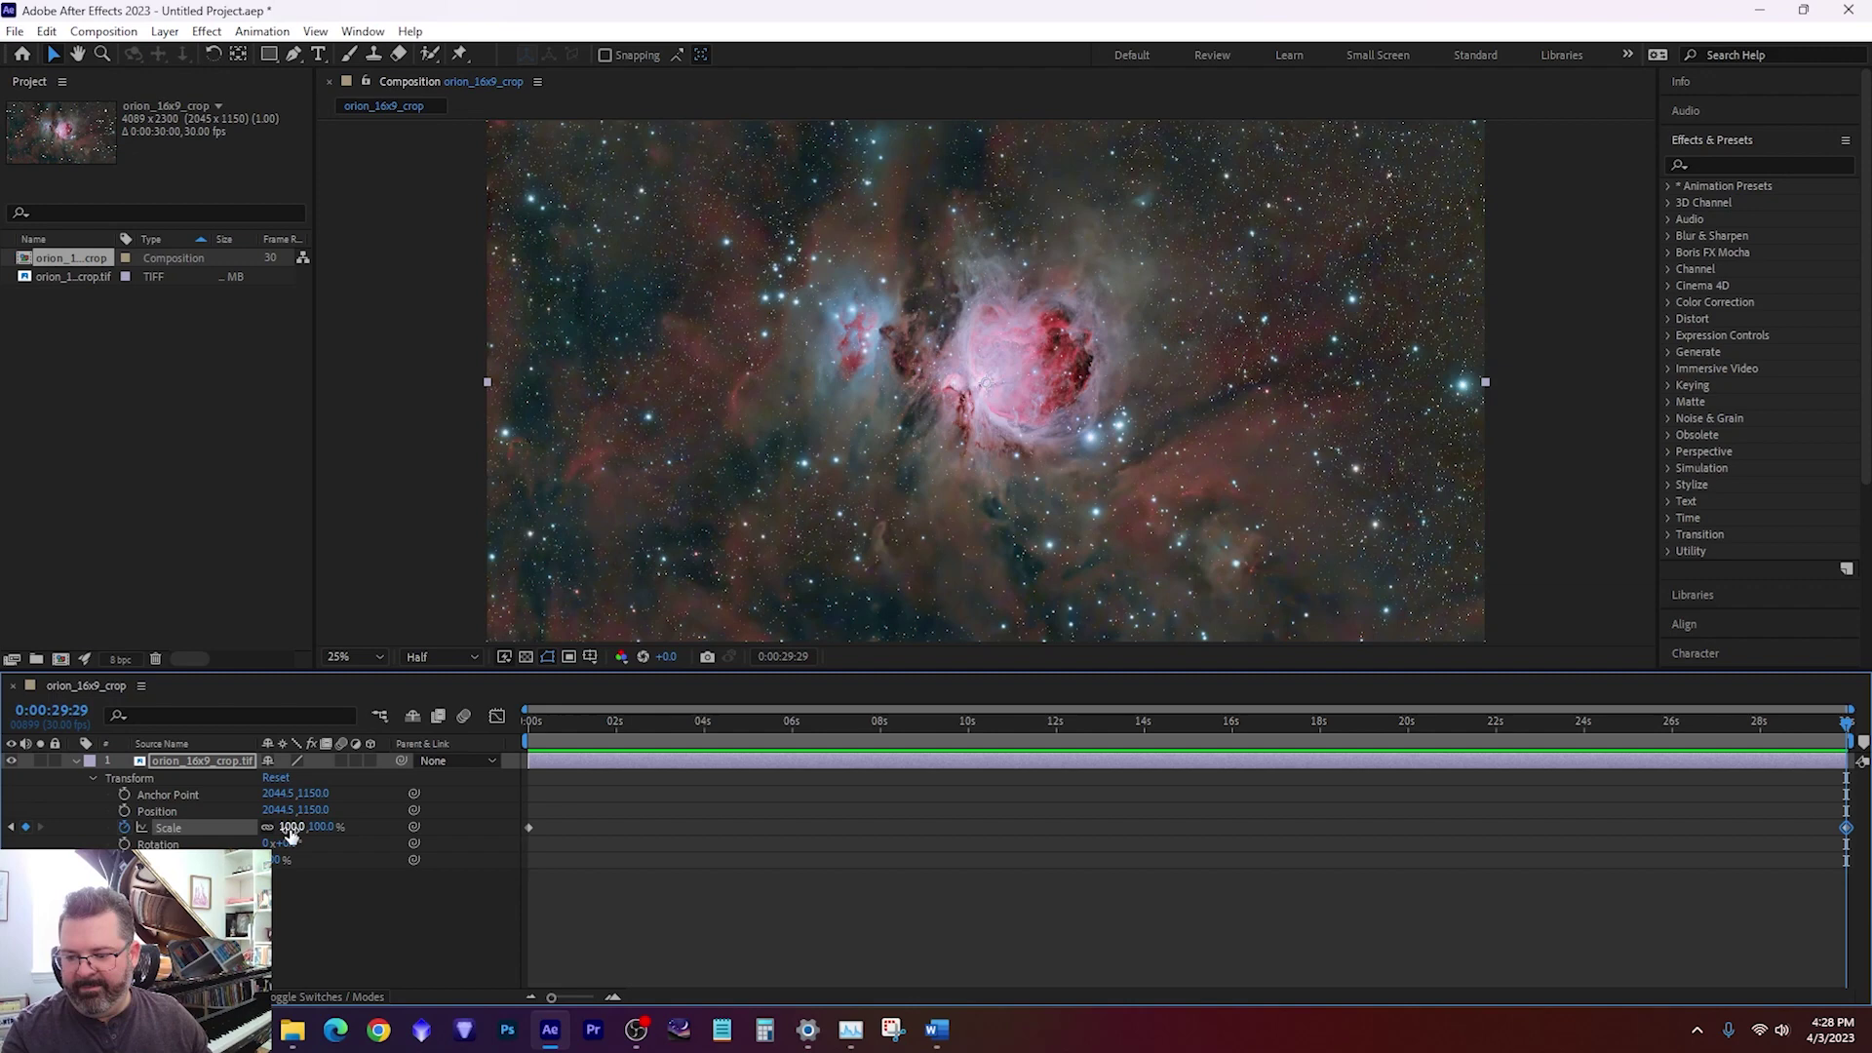
pyautogui.write('275')
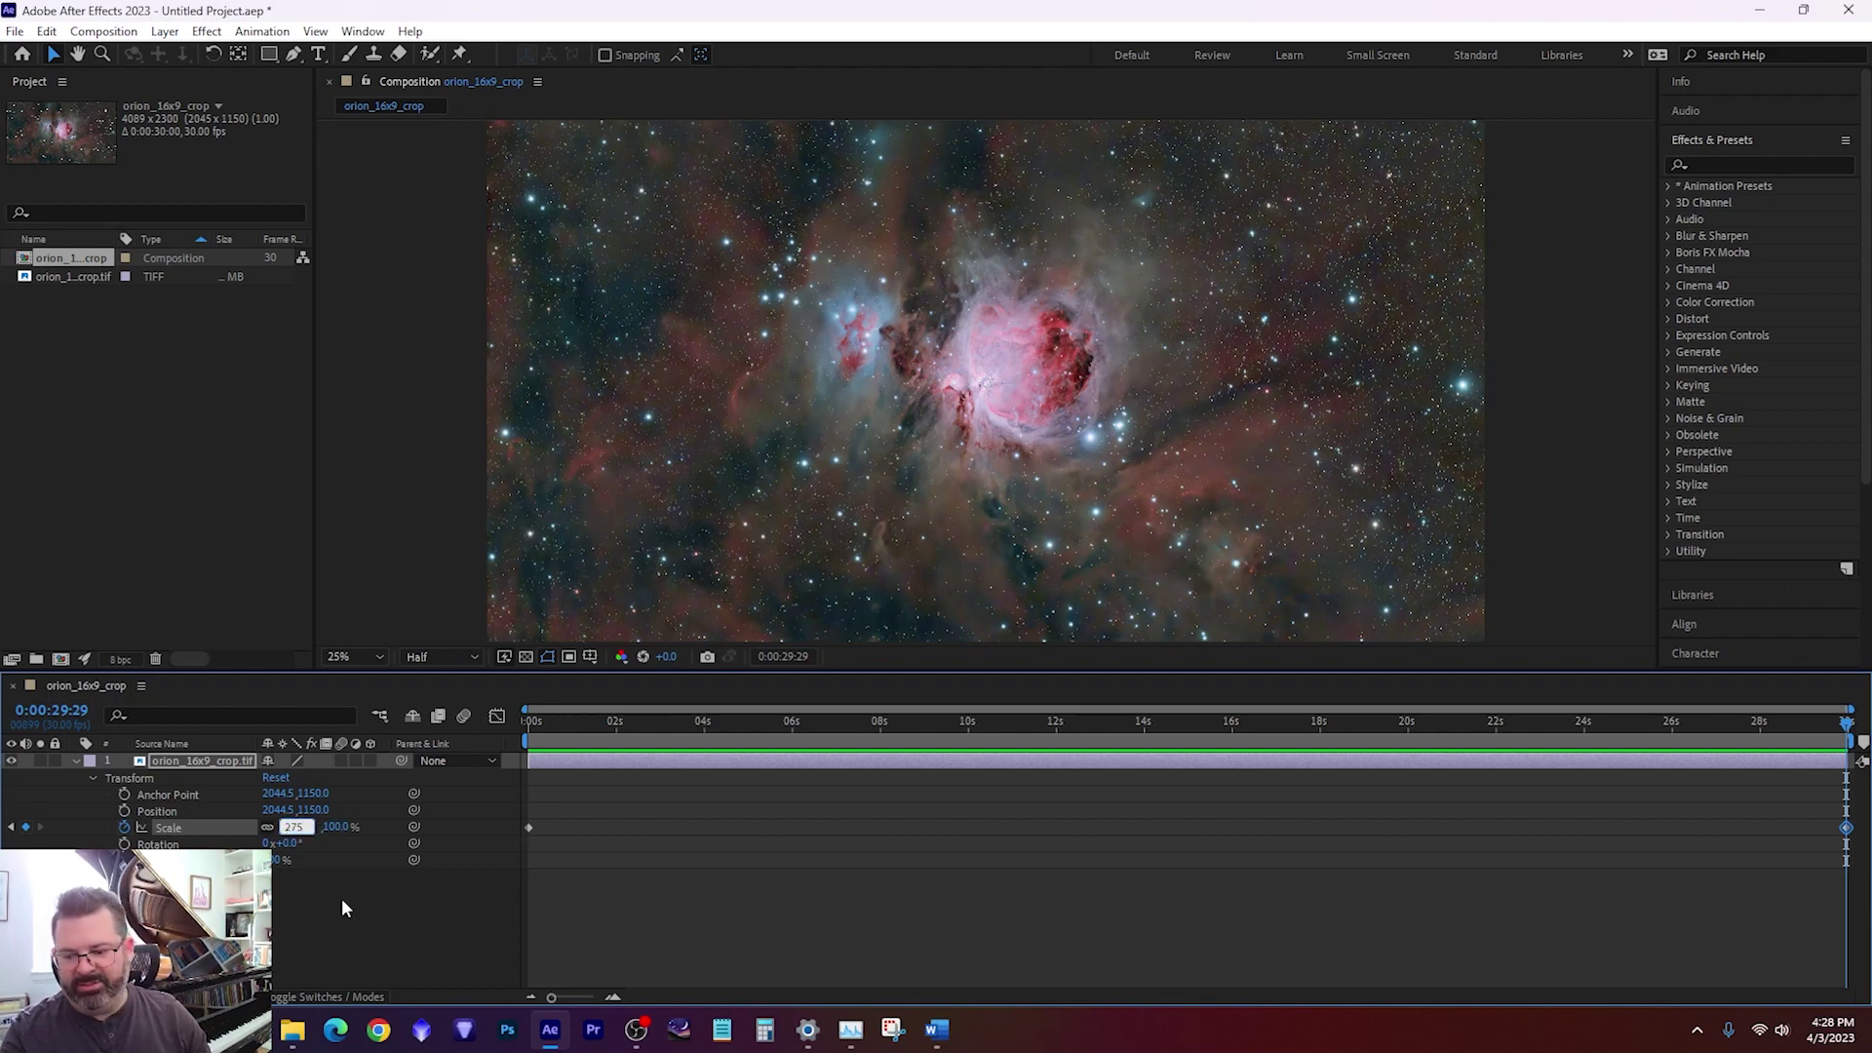
pyautogui.press('Return')
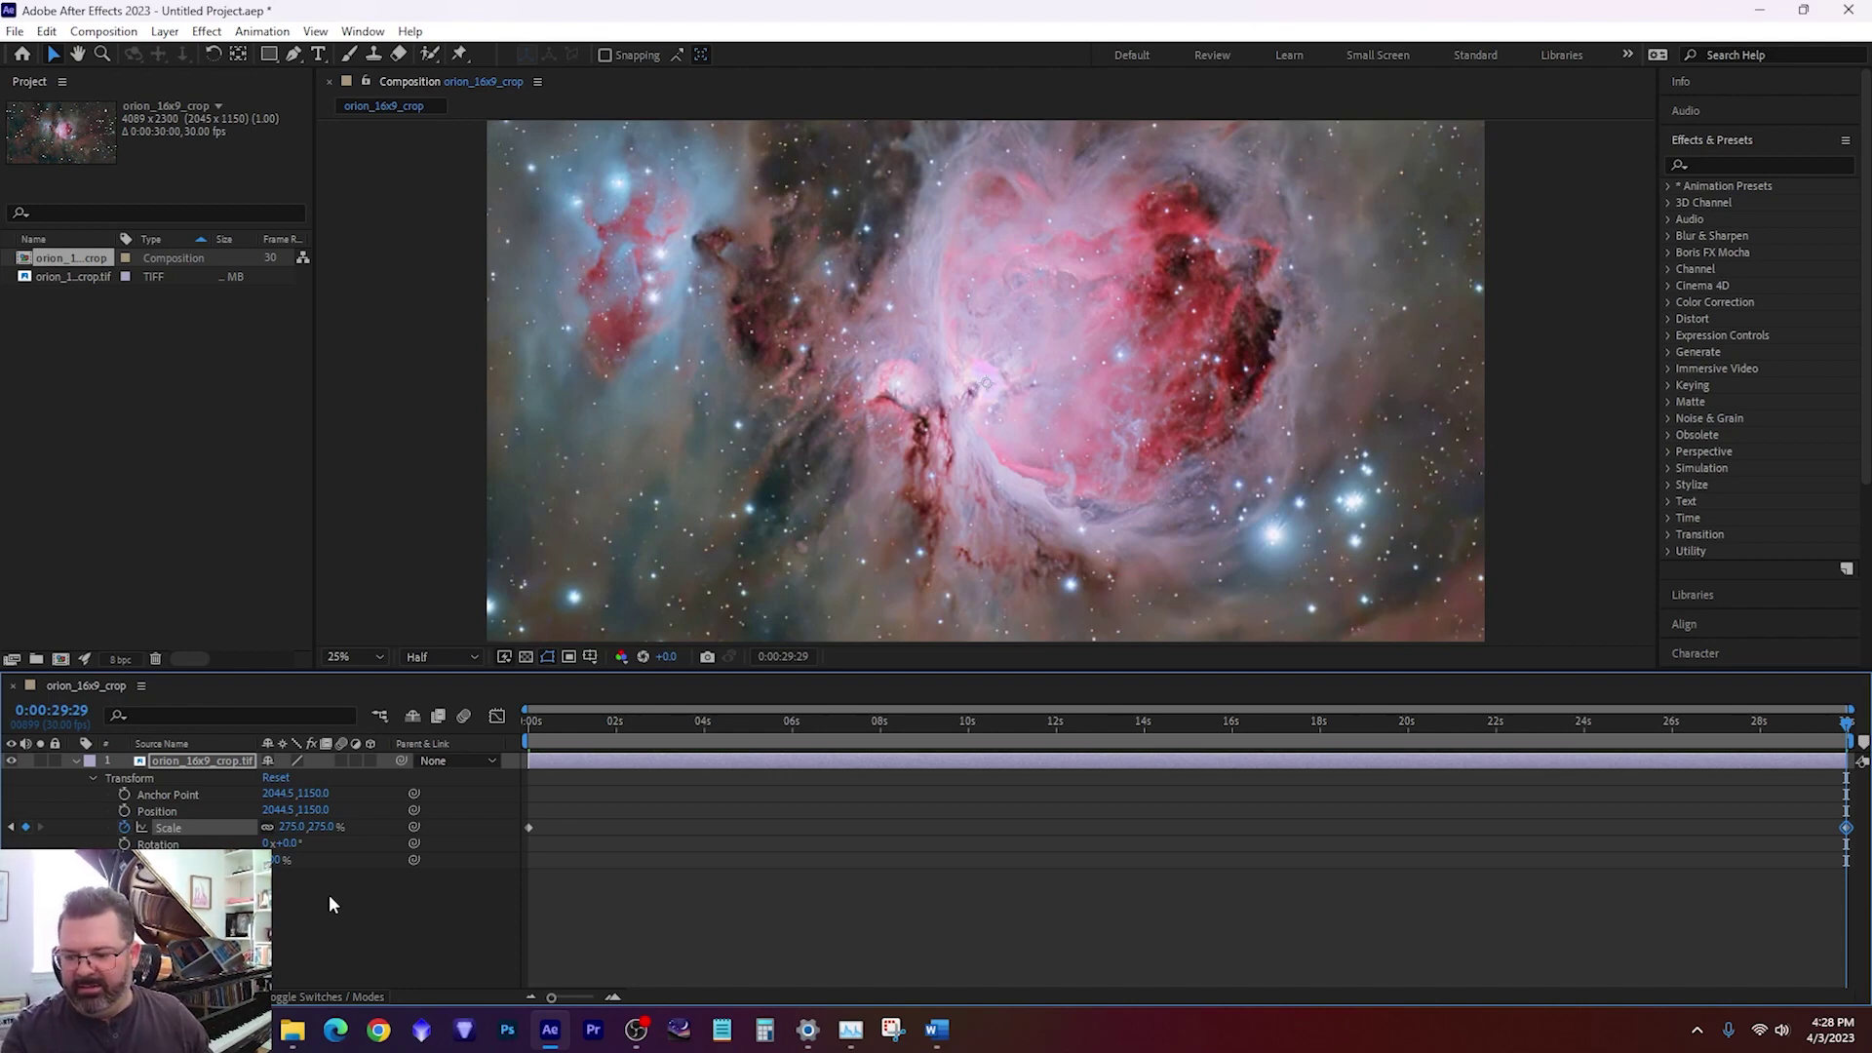
# Step: Preview the zoom-in animation and return the time indicator to the start
pyautogui.click(330, 893)
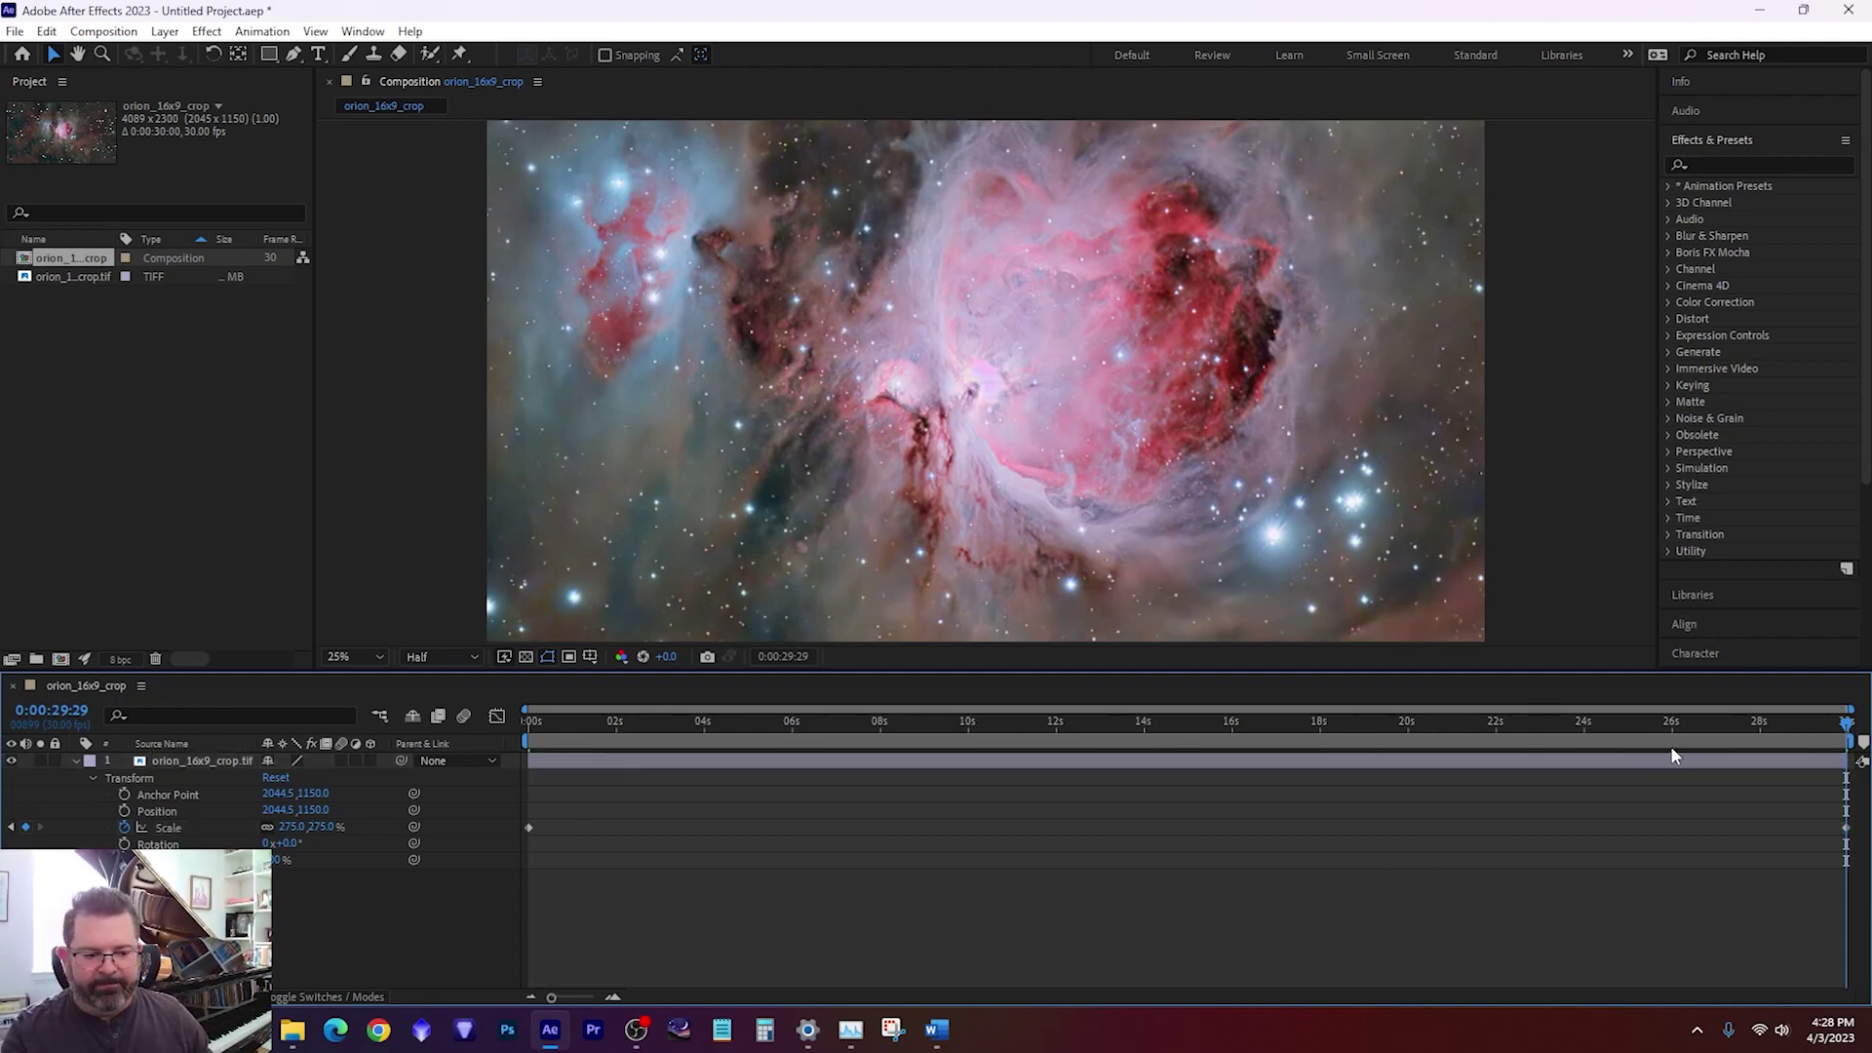
pyautogui.moveTo(1845, 722); pyautogui.dragTo(501, 616)
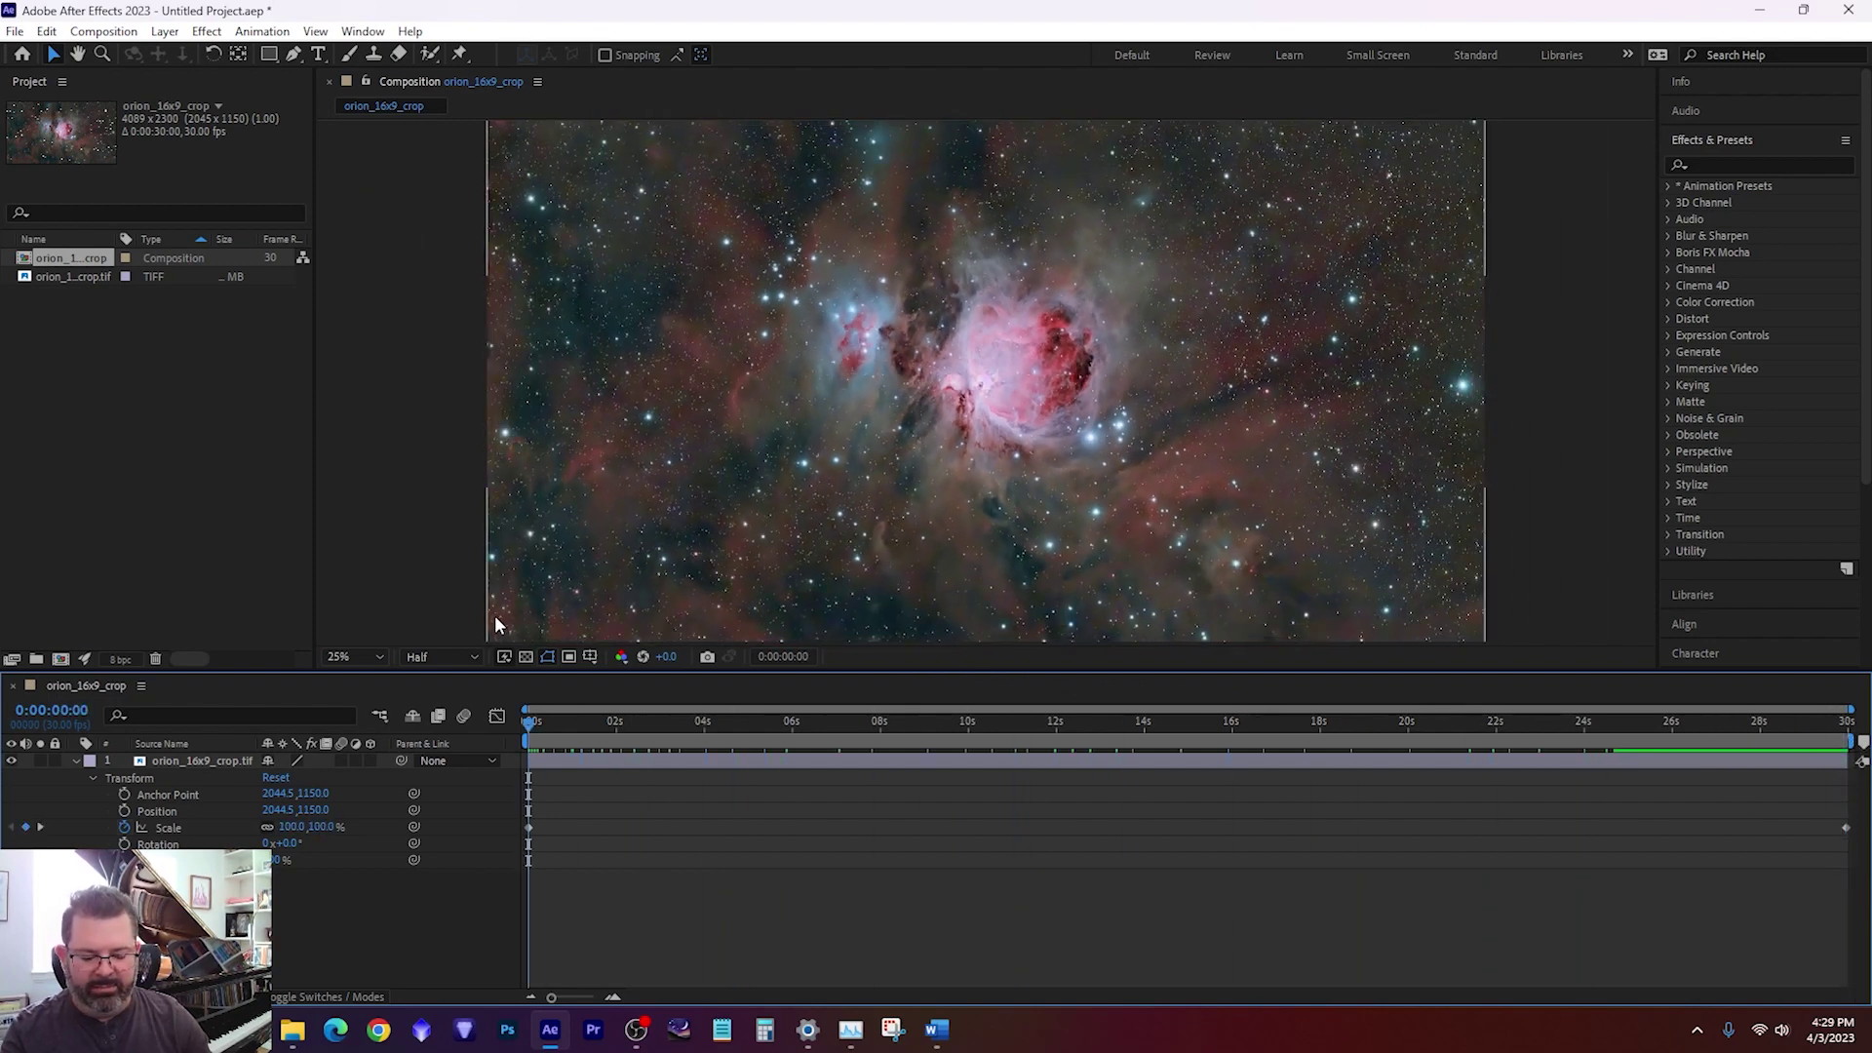
pyautogui.press('space')
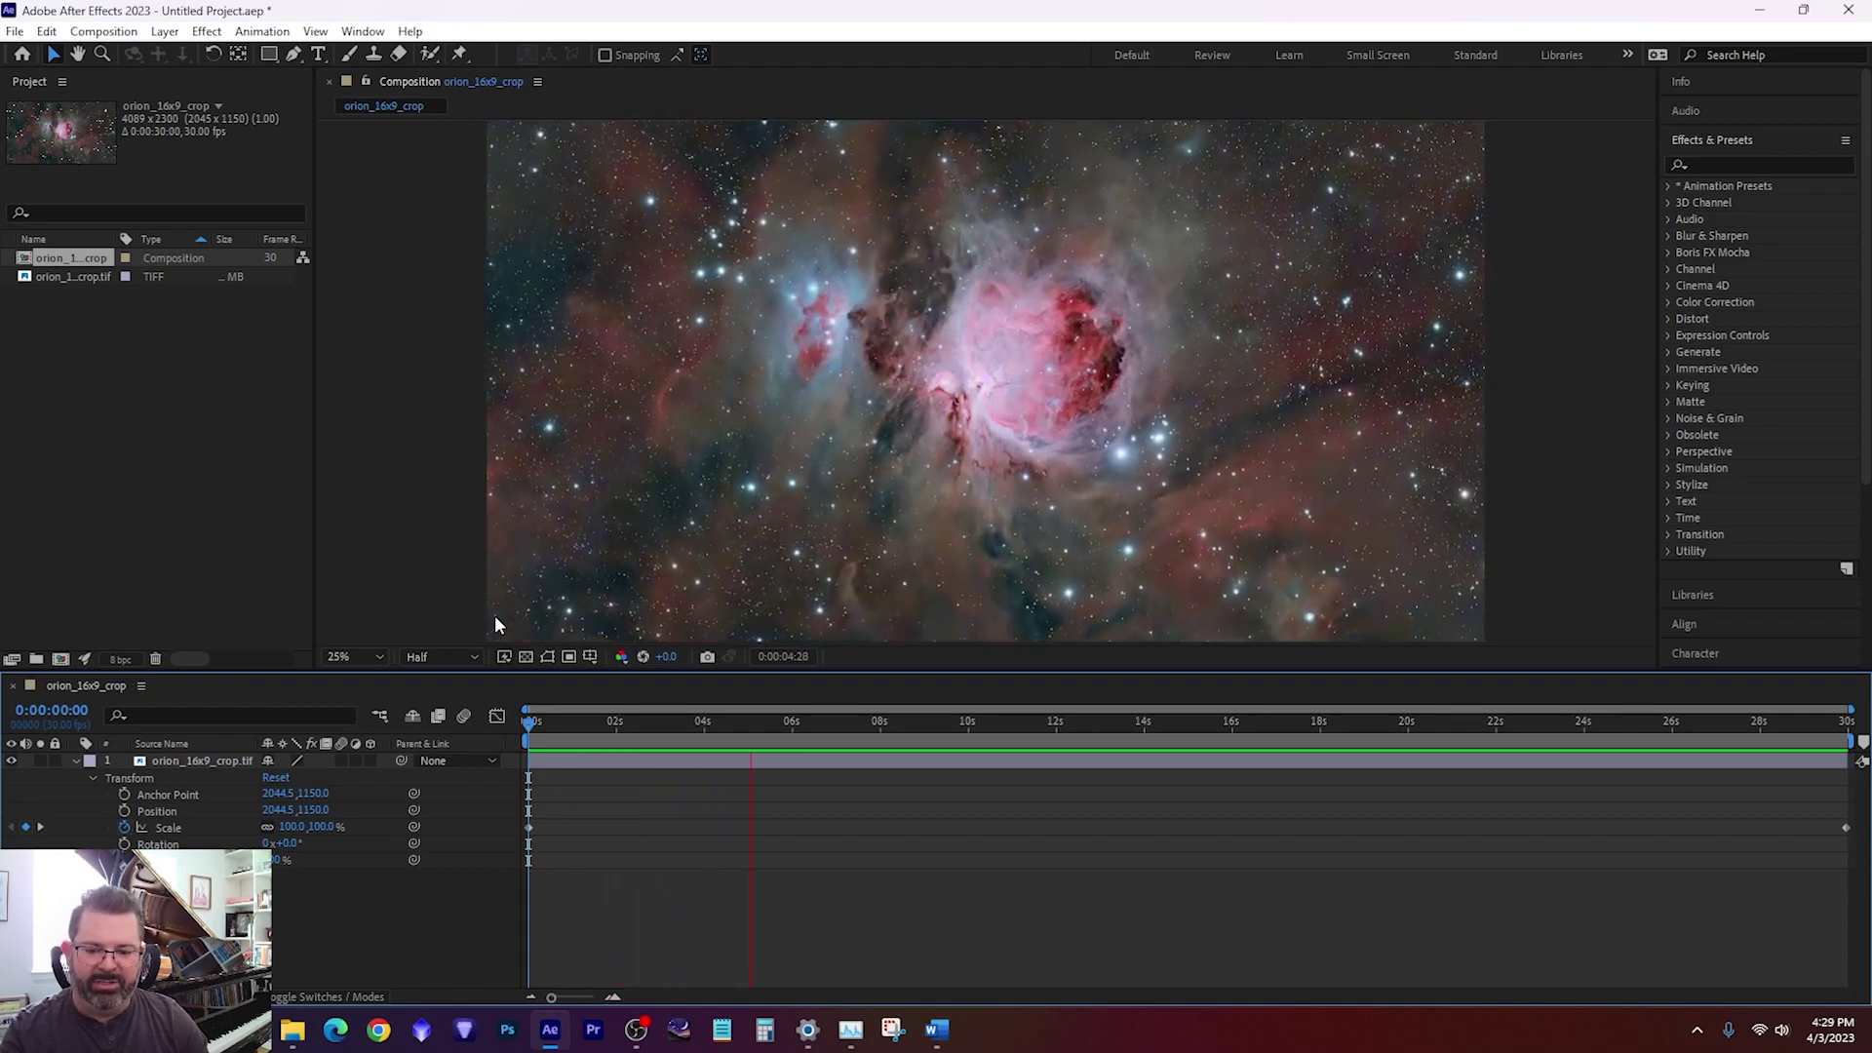
pyautogui.press('space')
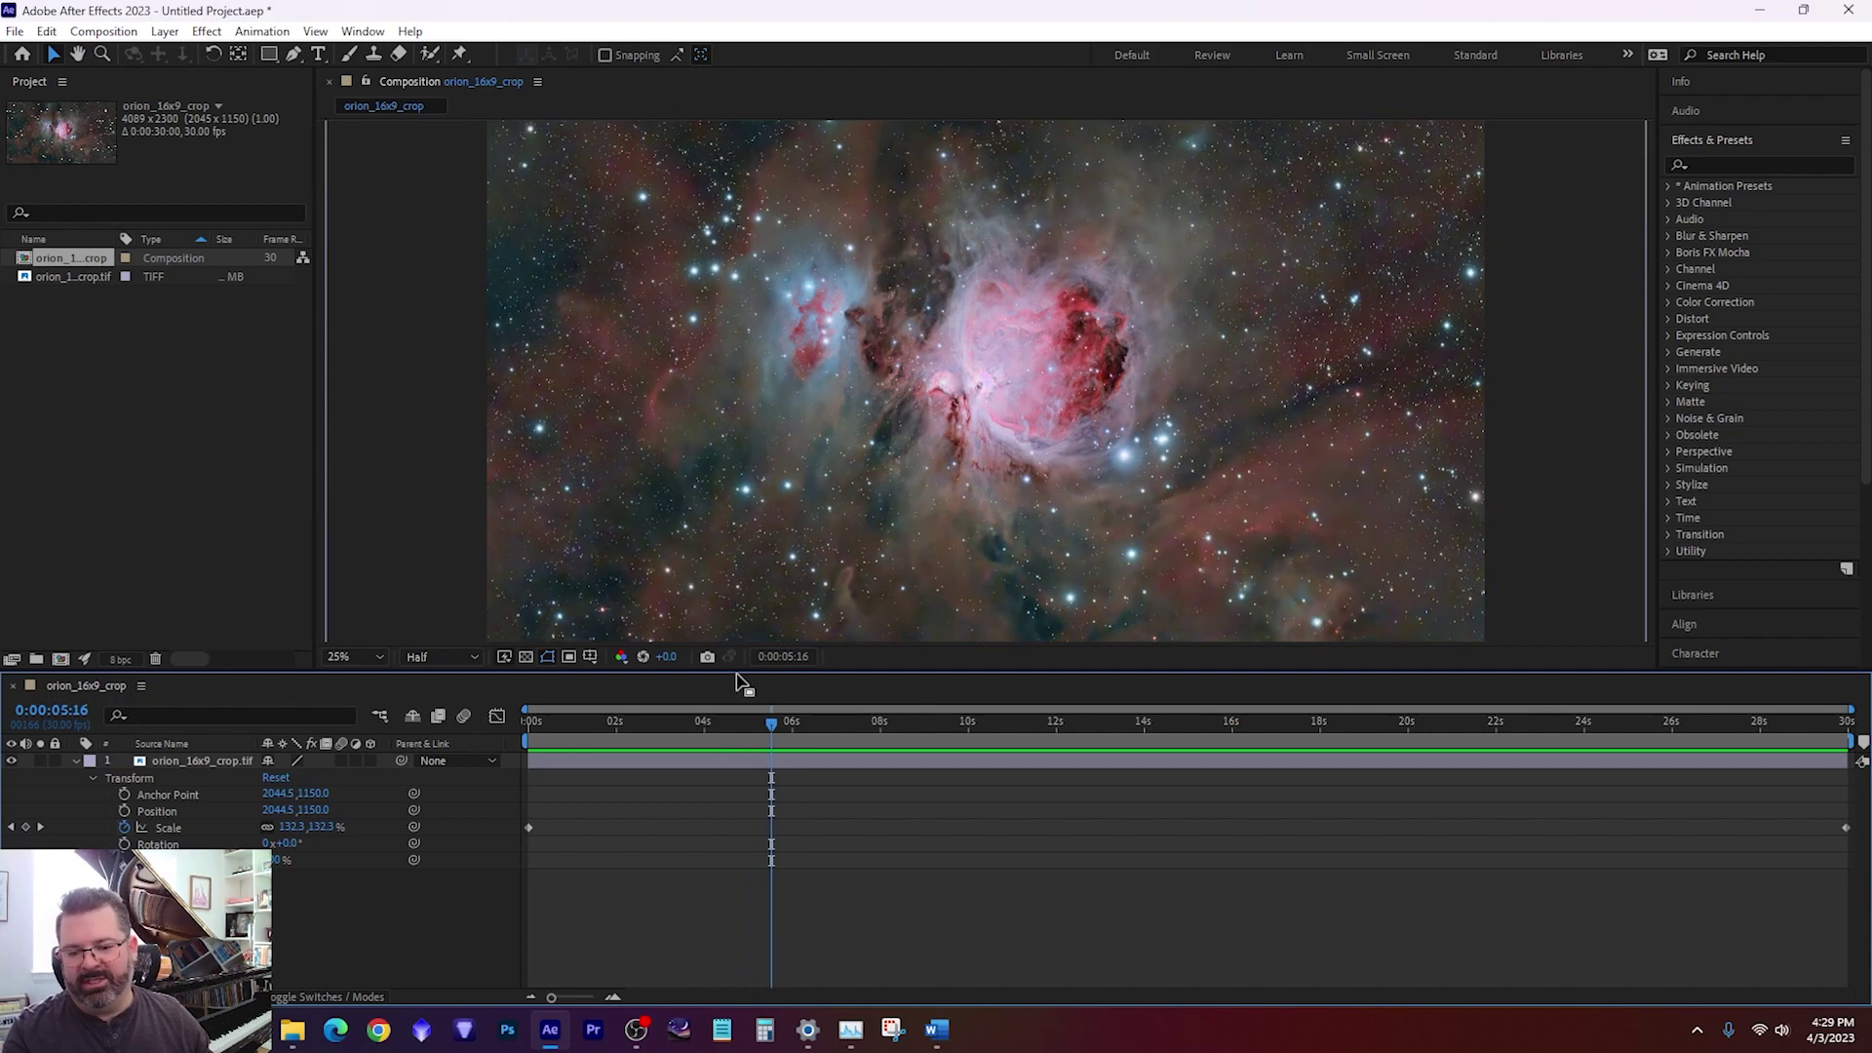
pyautogui.moveTo(757, 721); pyautogui.dragTo(526, 724)
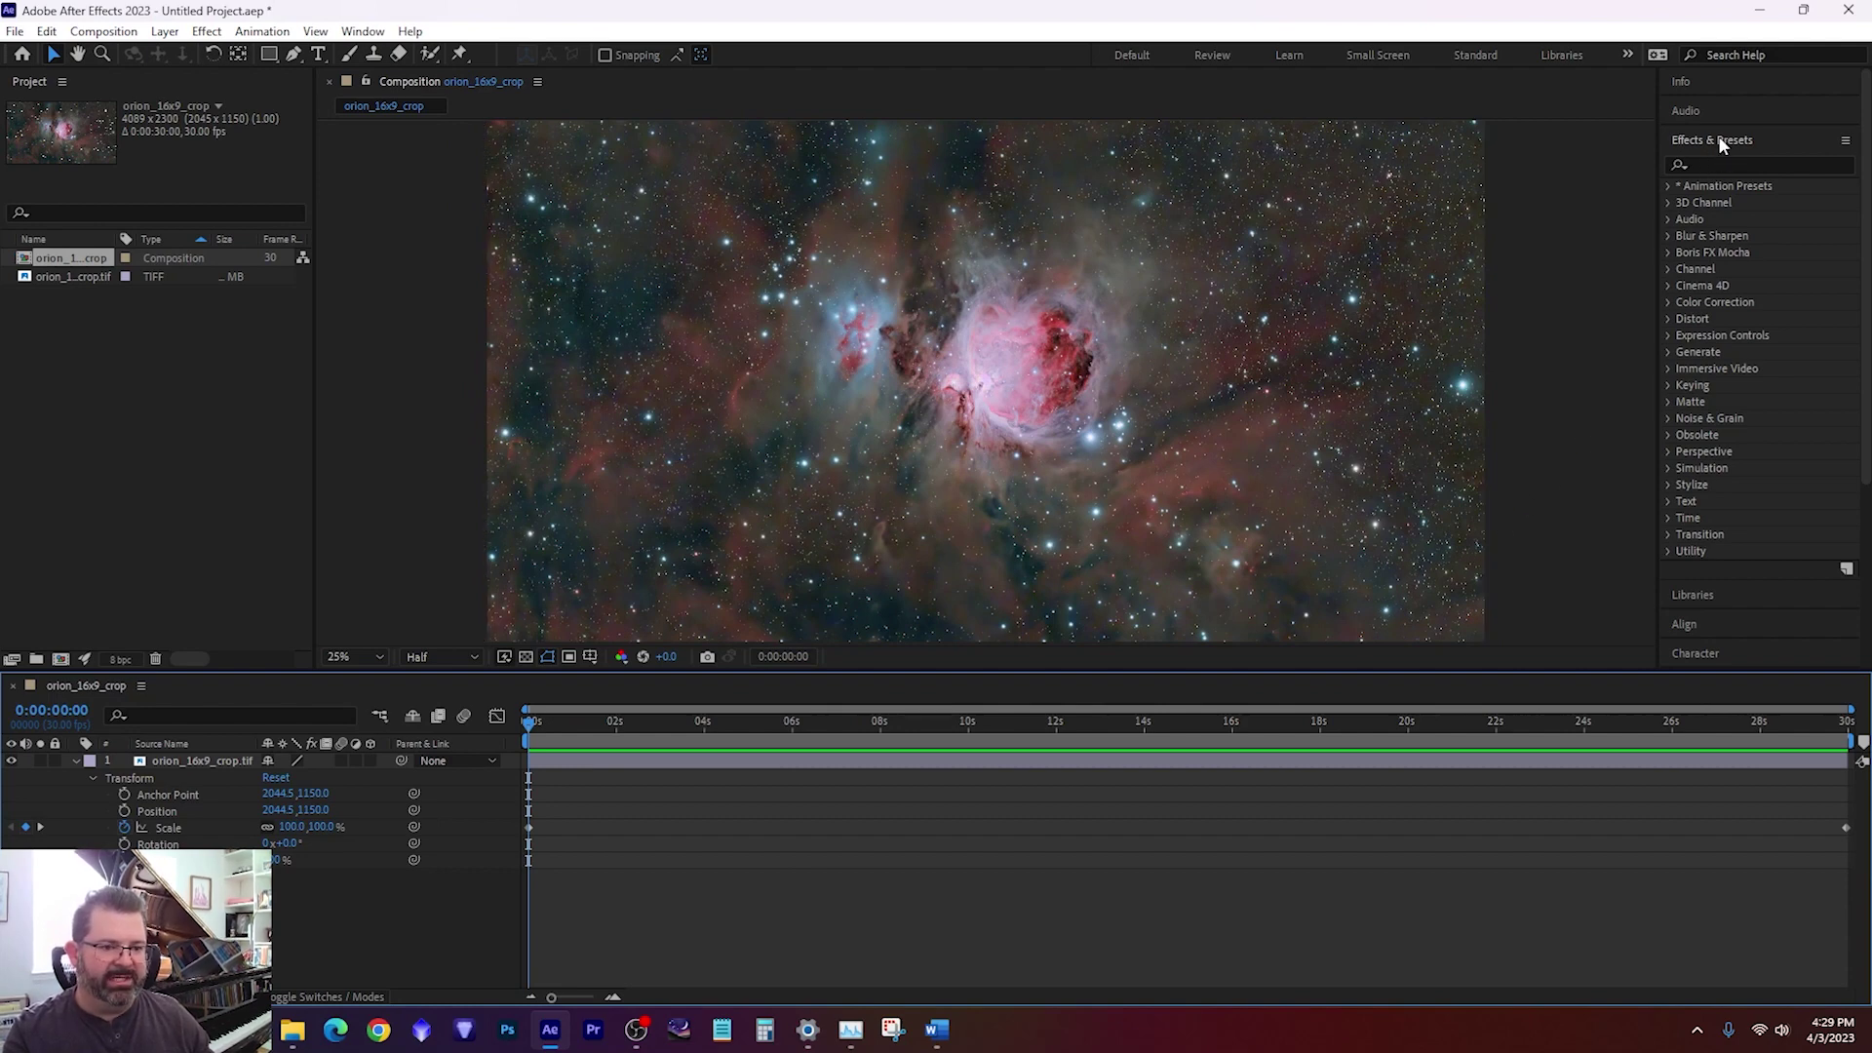
# Step: Search 'cc part', drop CC Particle World onto the nebula layer, collapse it, and preview
pyautogui.click(1626, 53)
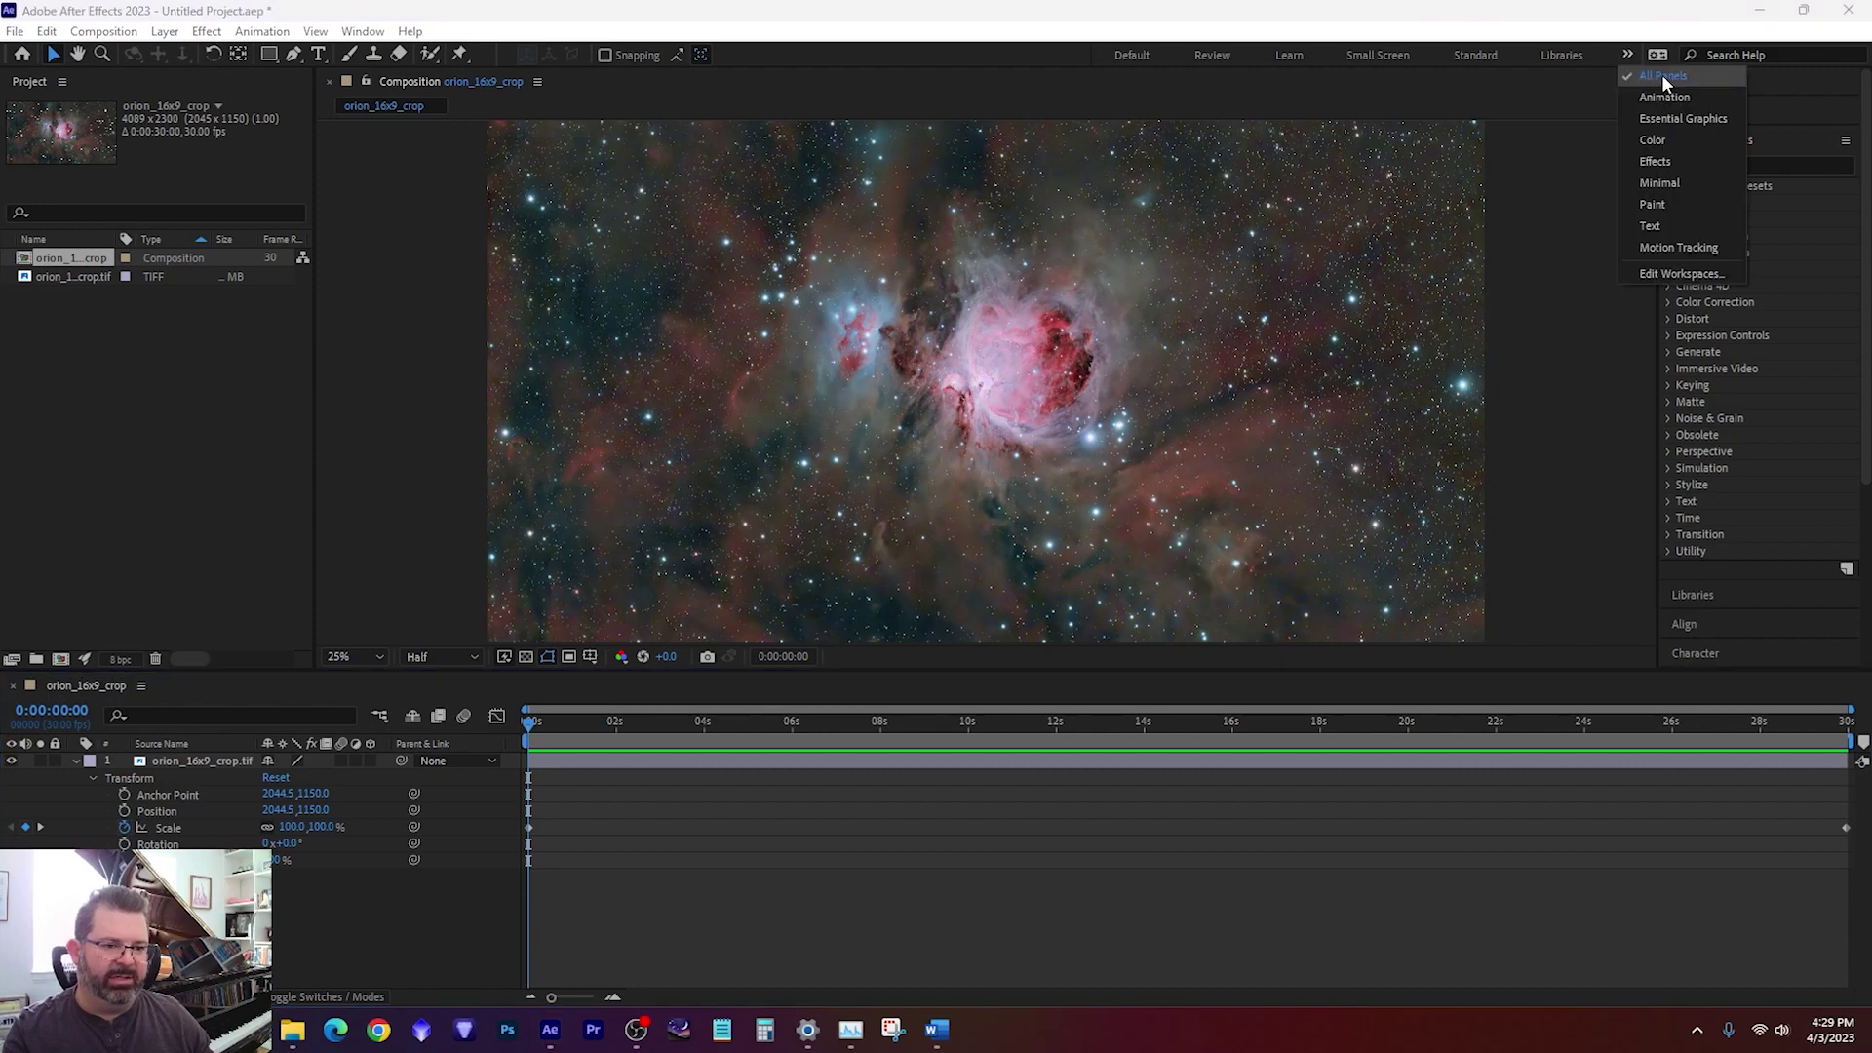
pyautogui.click(1597, 170)
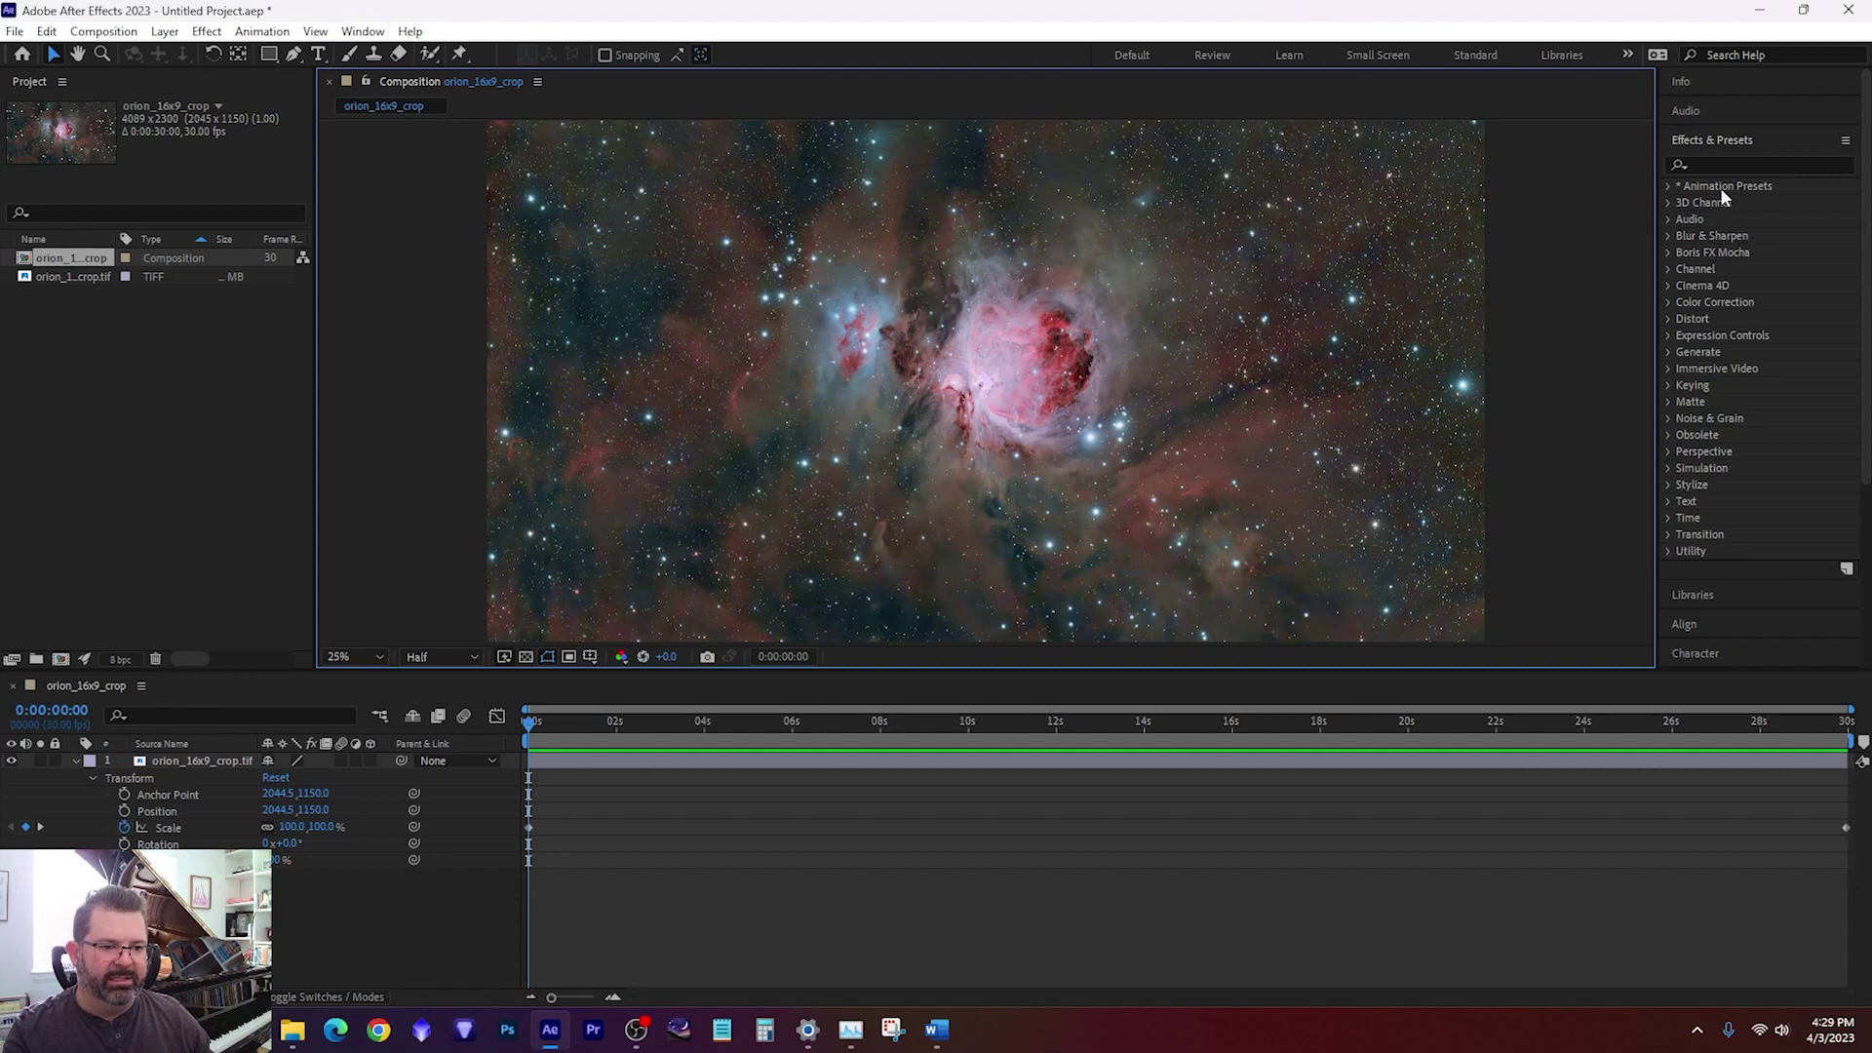
pyautogui.click(1705, 163)
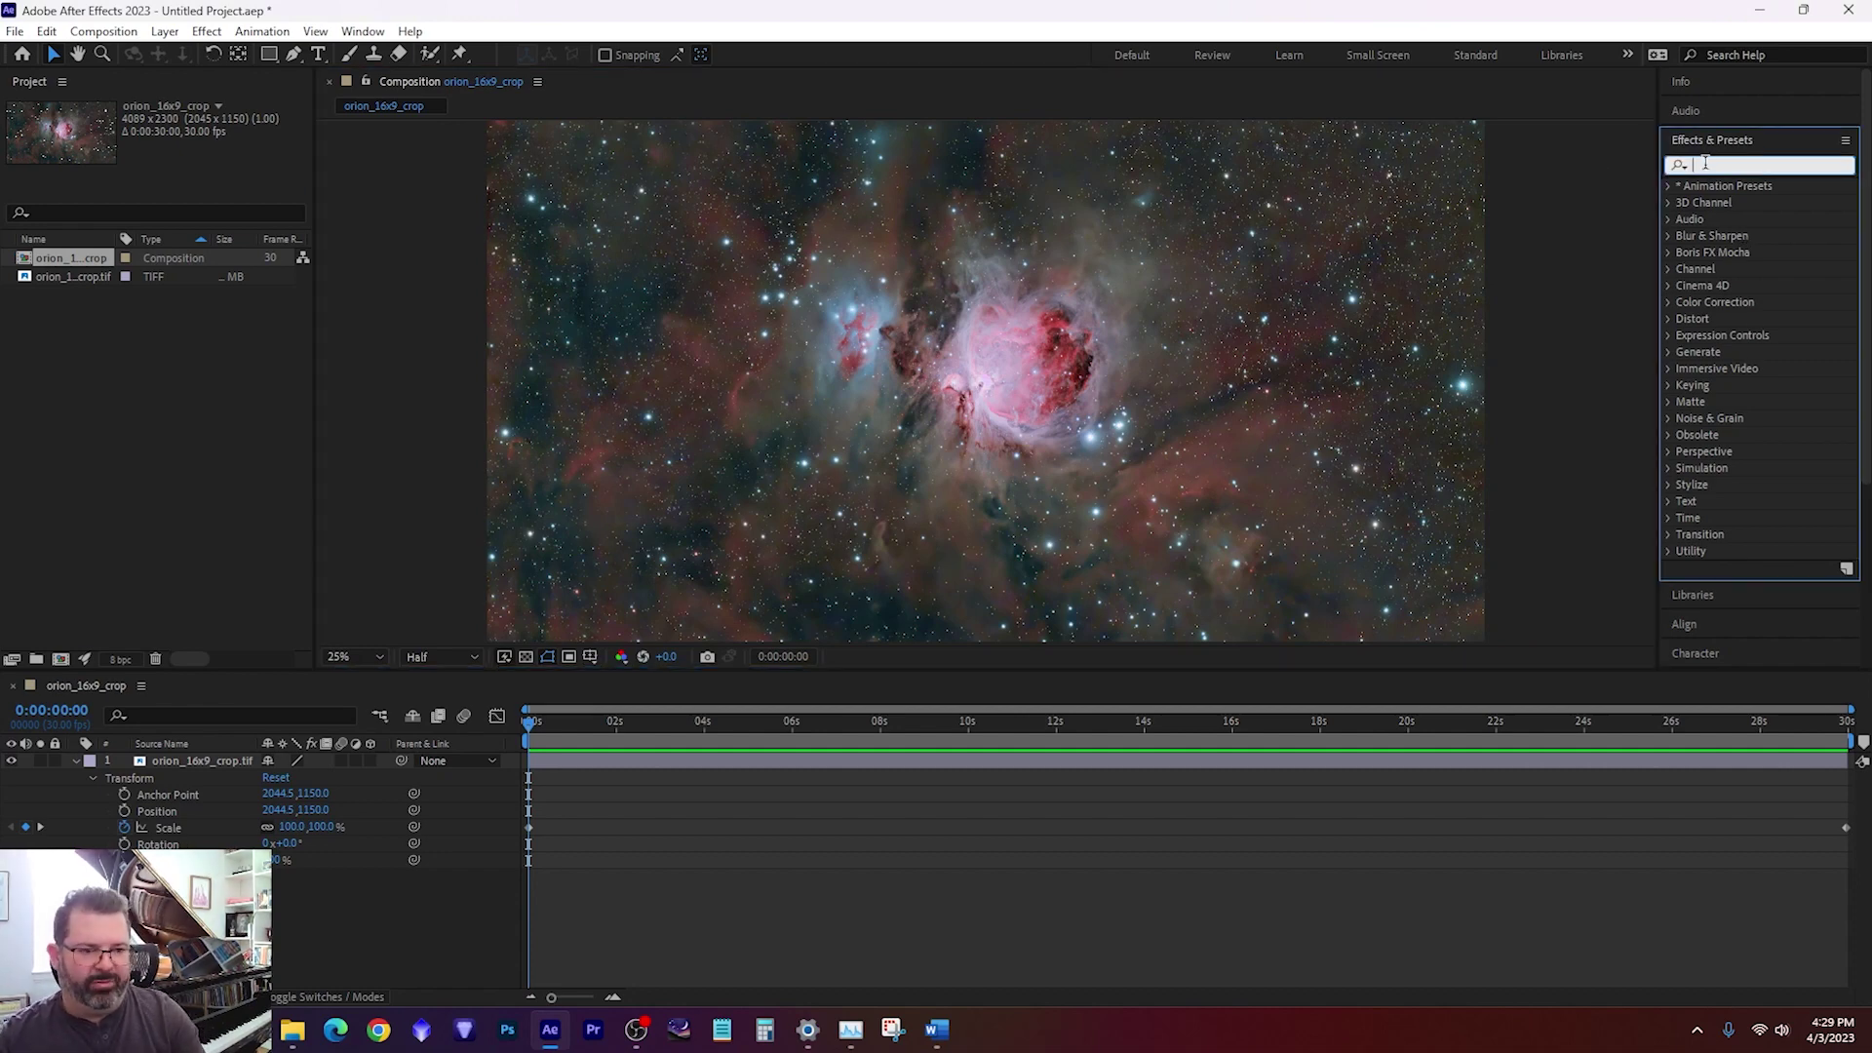
pyautogui.write('cc part')
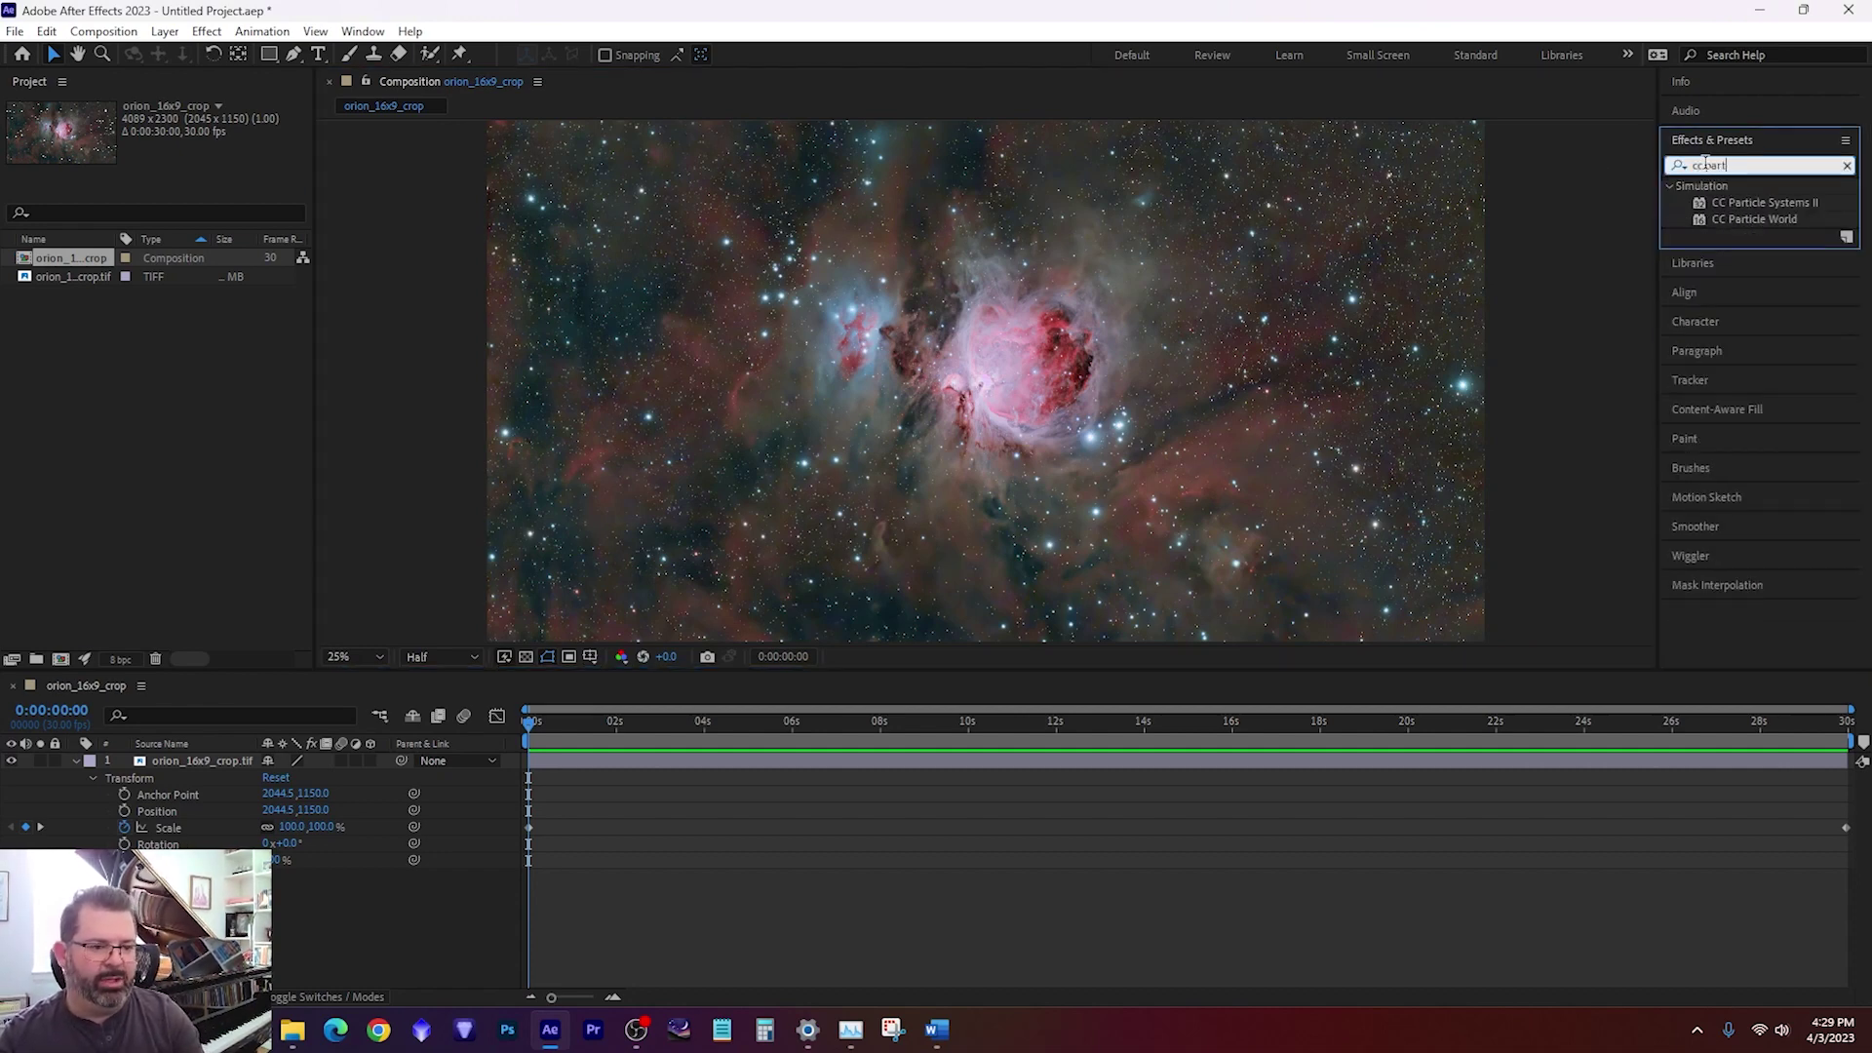
pyautogui.moveTo(1749, 218); pyautogui.dragTo(185, 764)
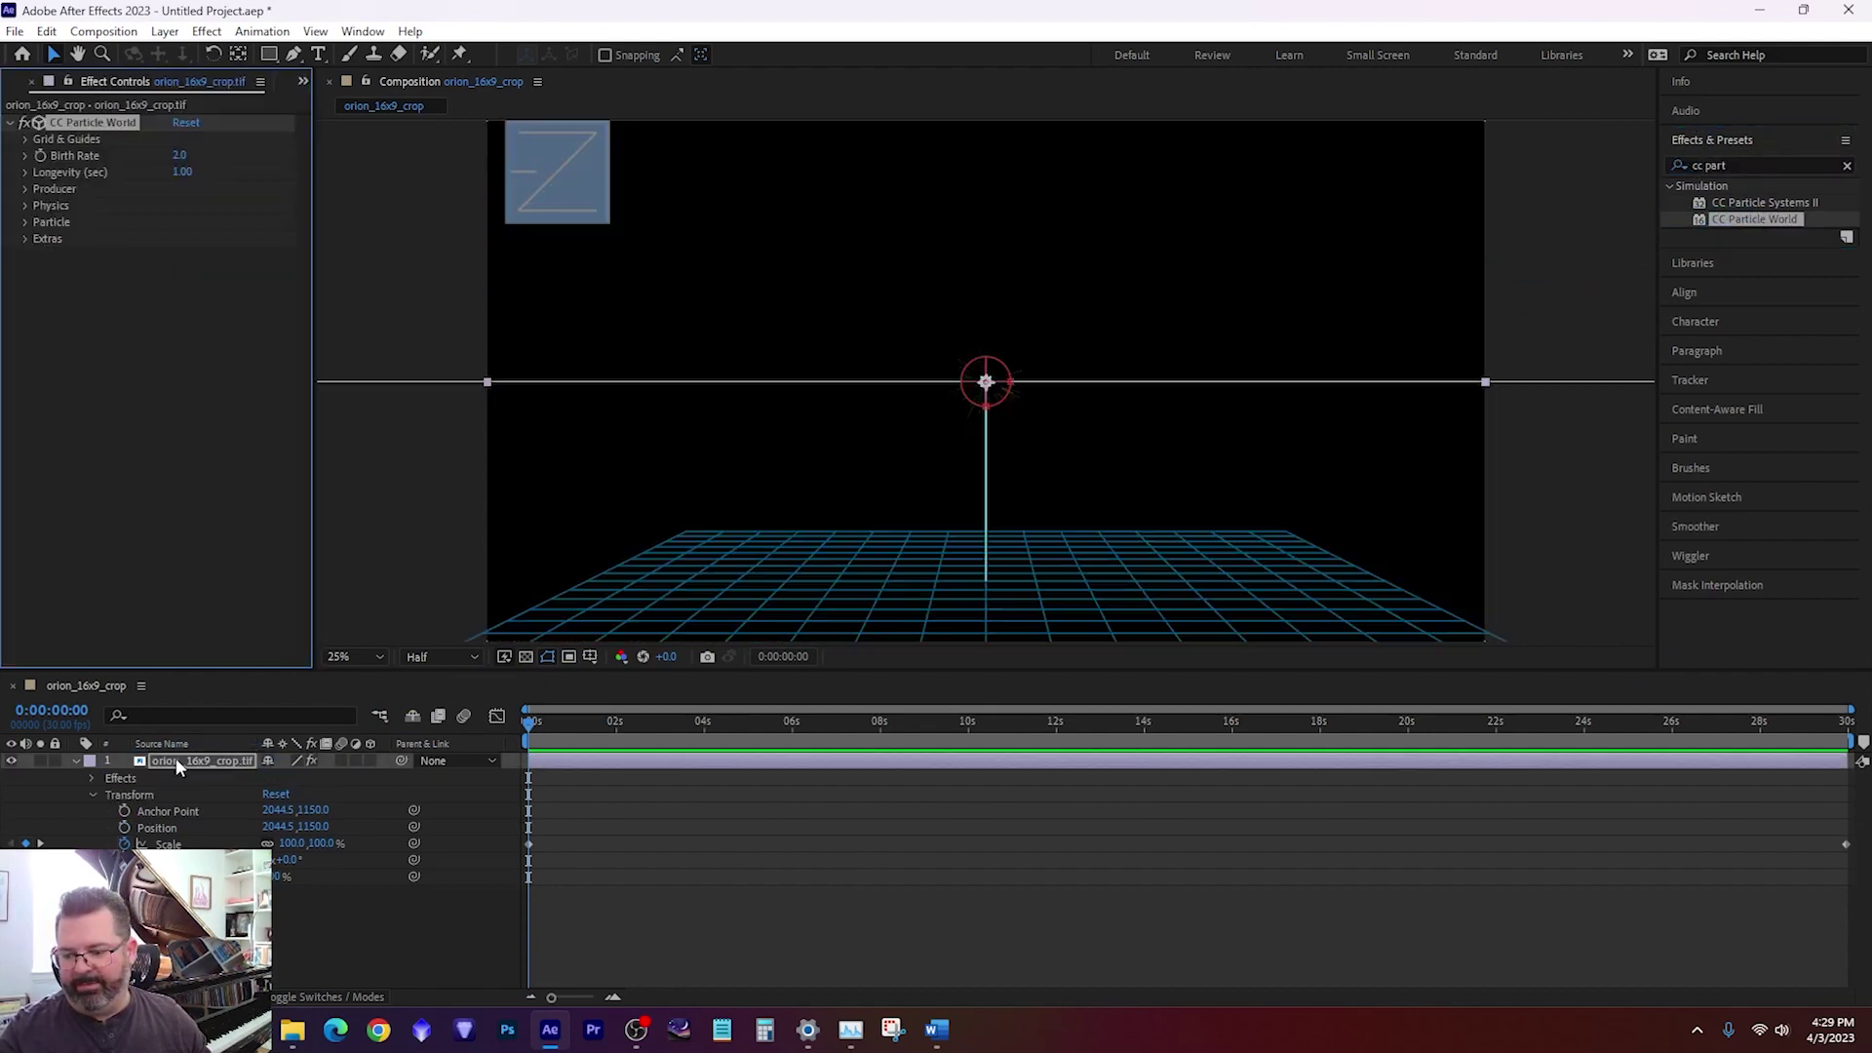
pyautogui.click(74, 761)
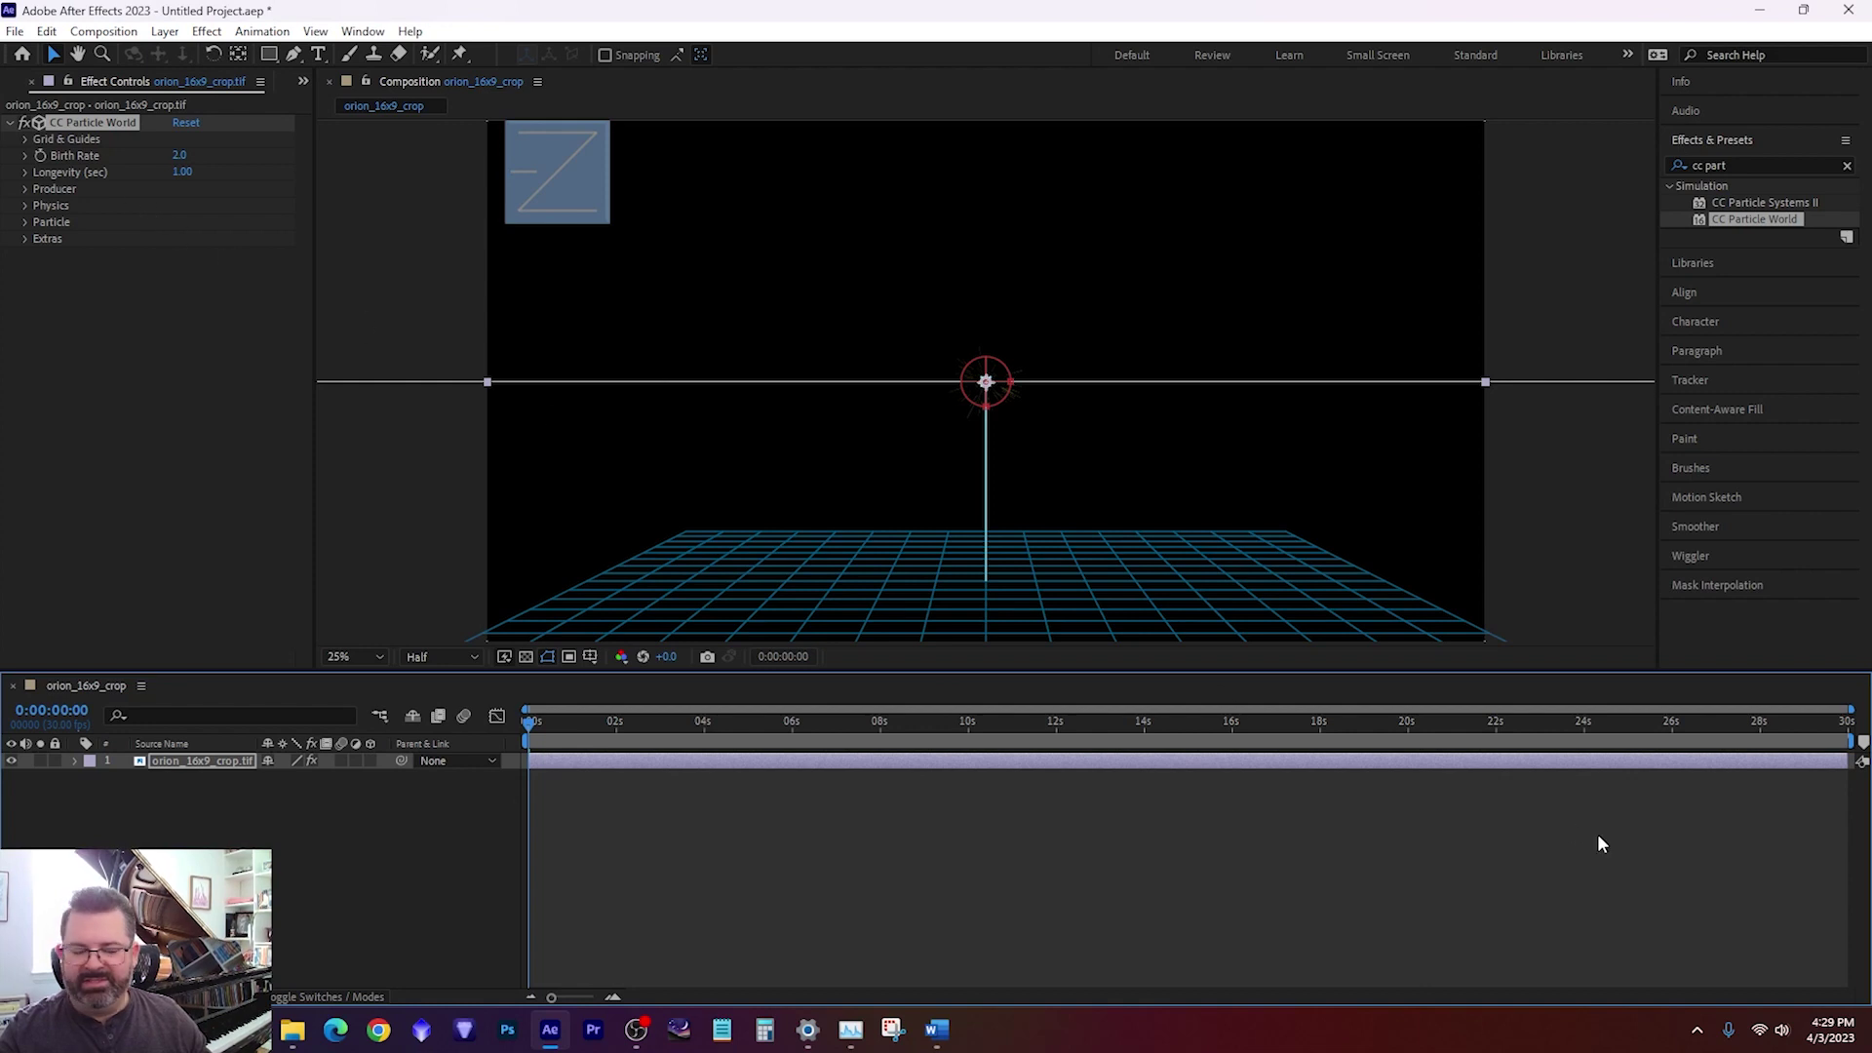
pyautogui.press('space')
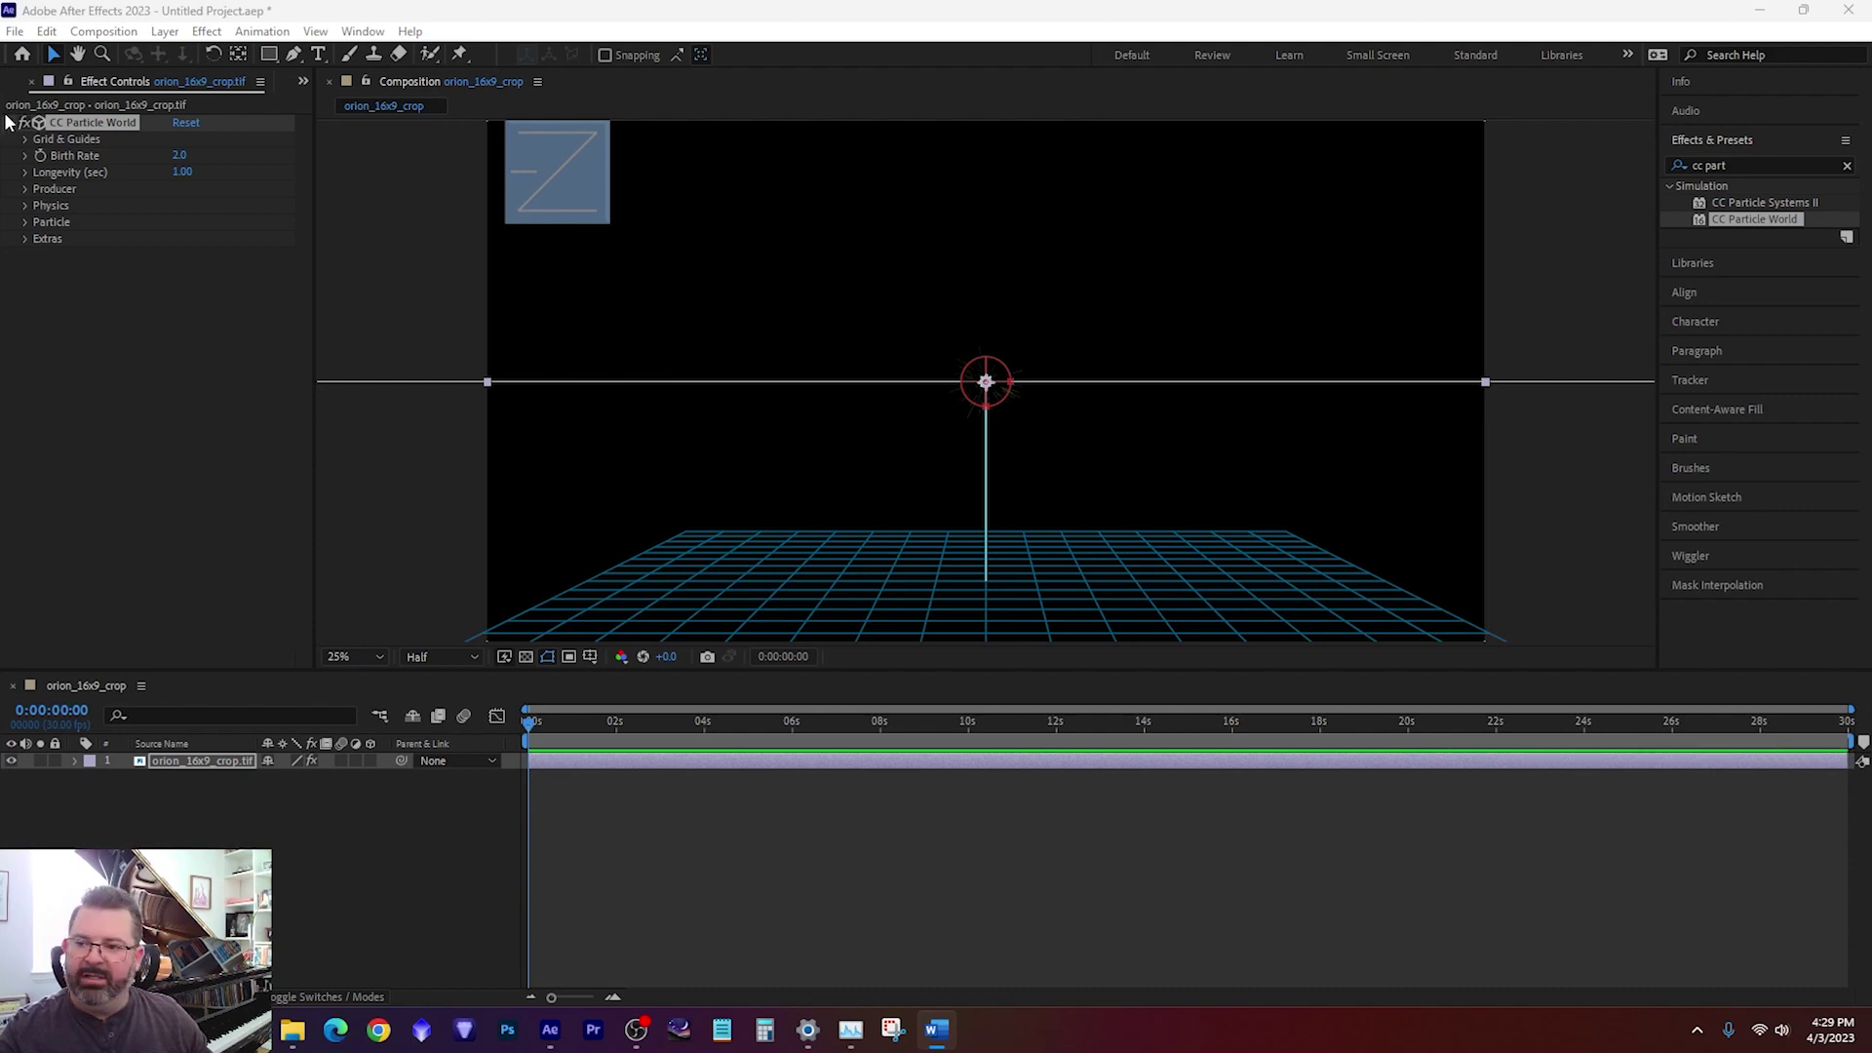
# Step: Set CC Particle World Birth Rate 15, Longevity 20, and Producer Radius X/Y/Z to 1
pyautogui.click(180, 155)
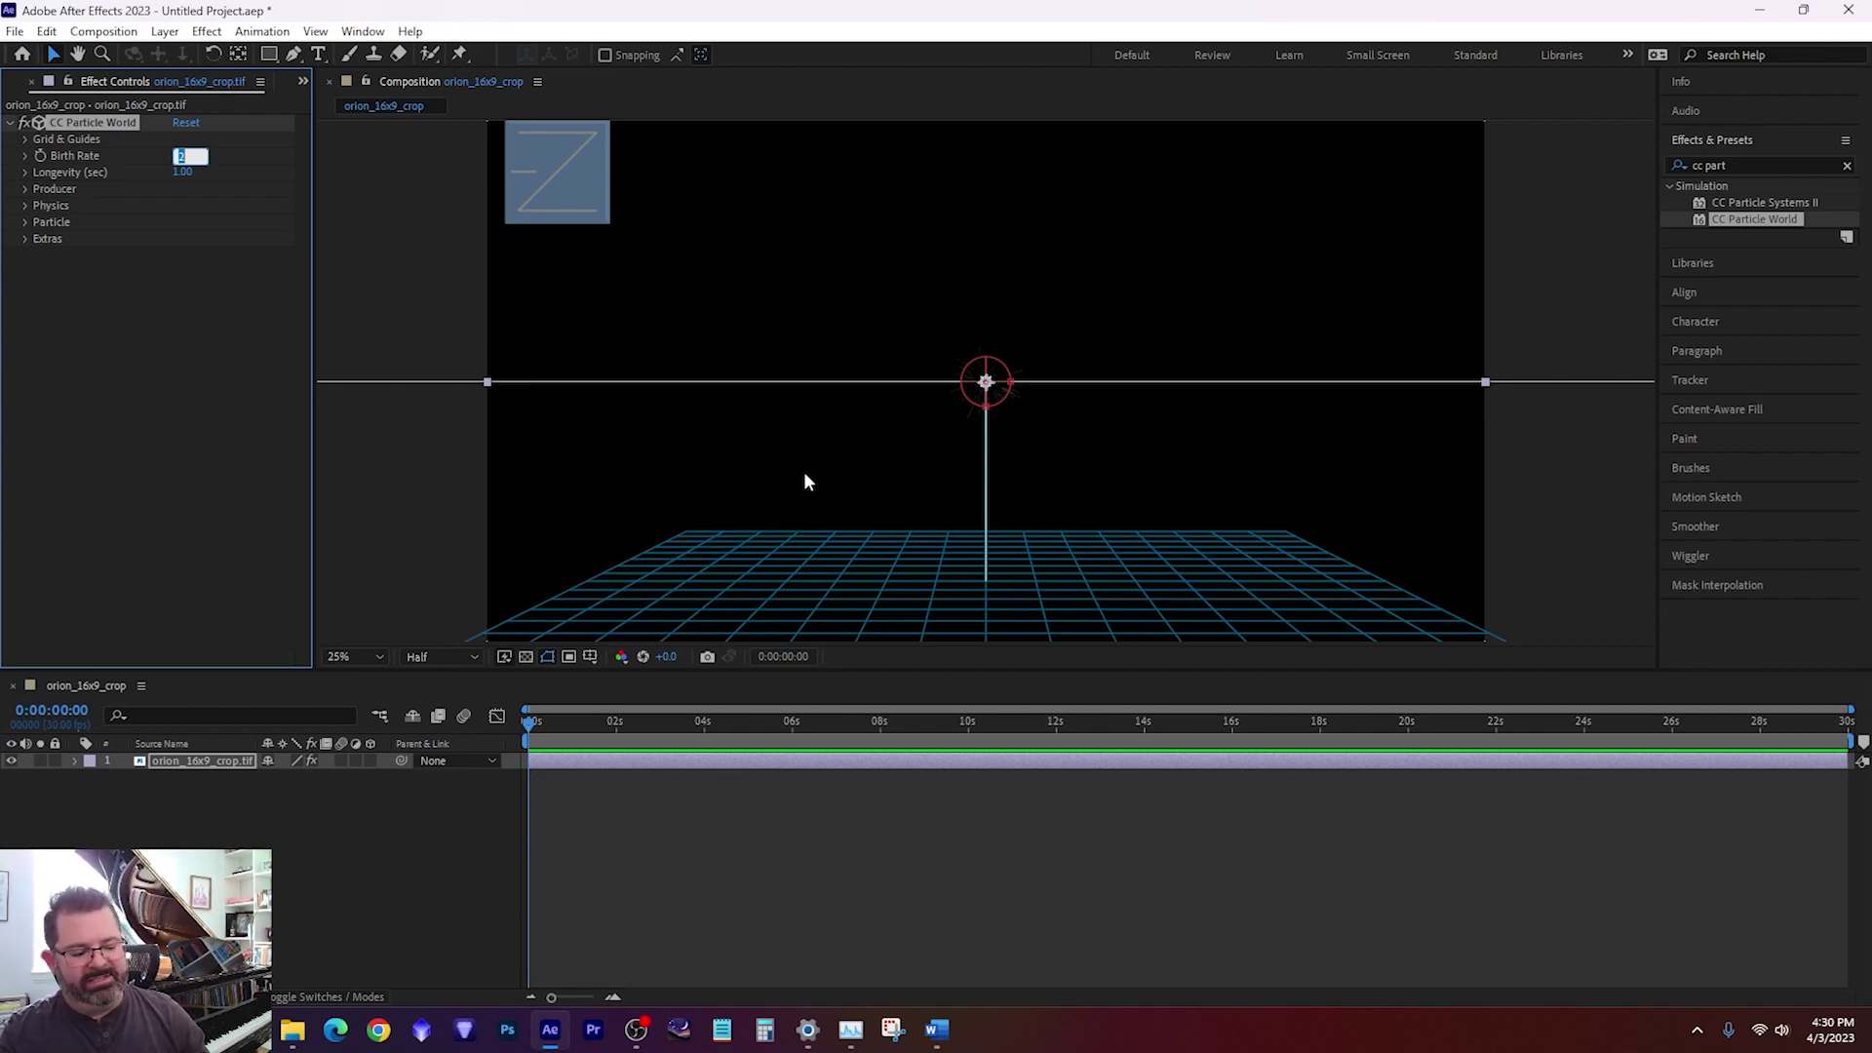
pyautogui.write('15')
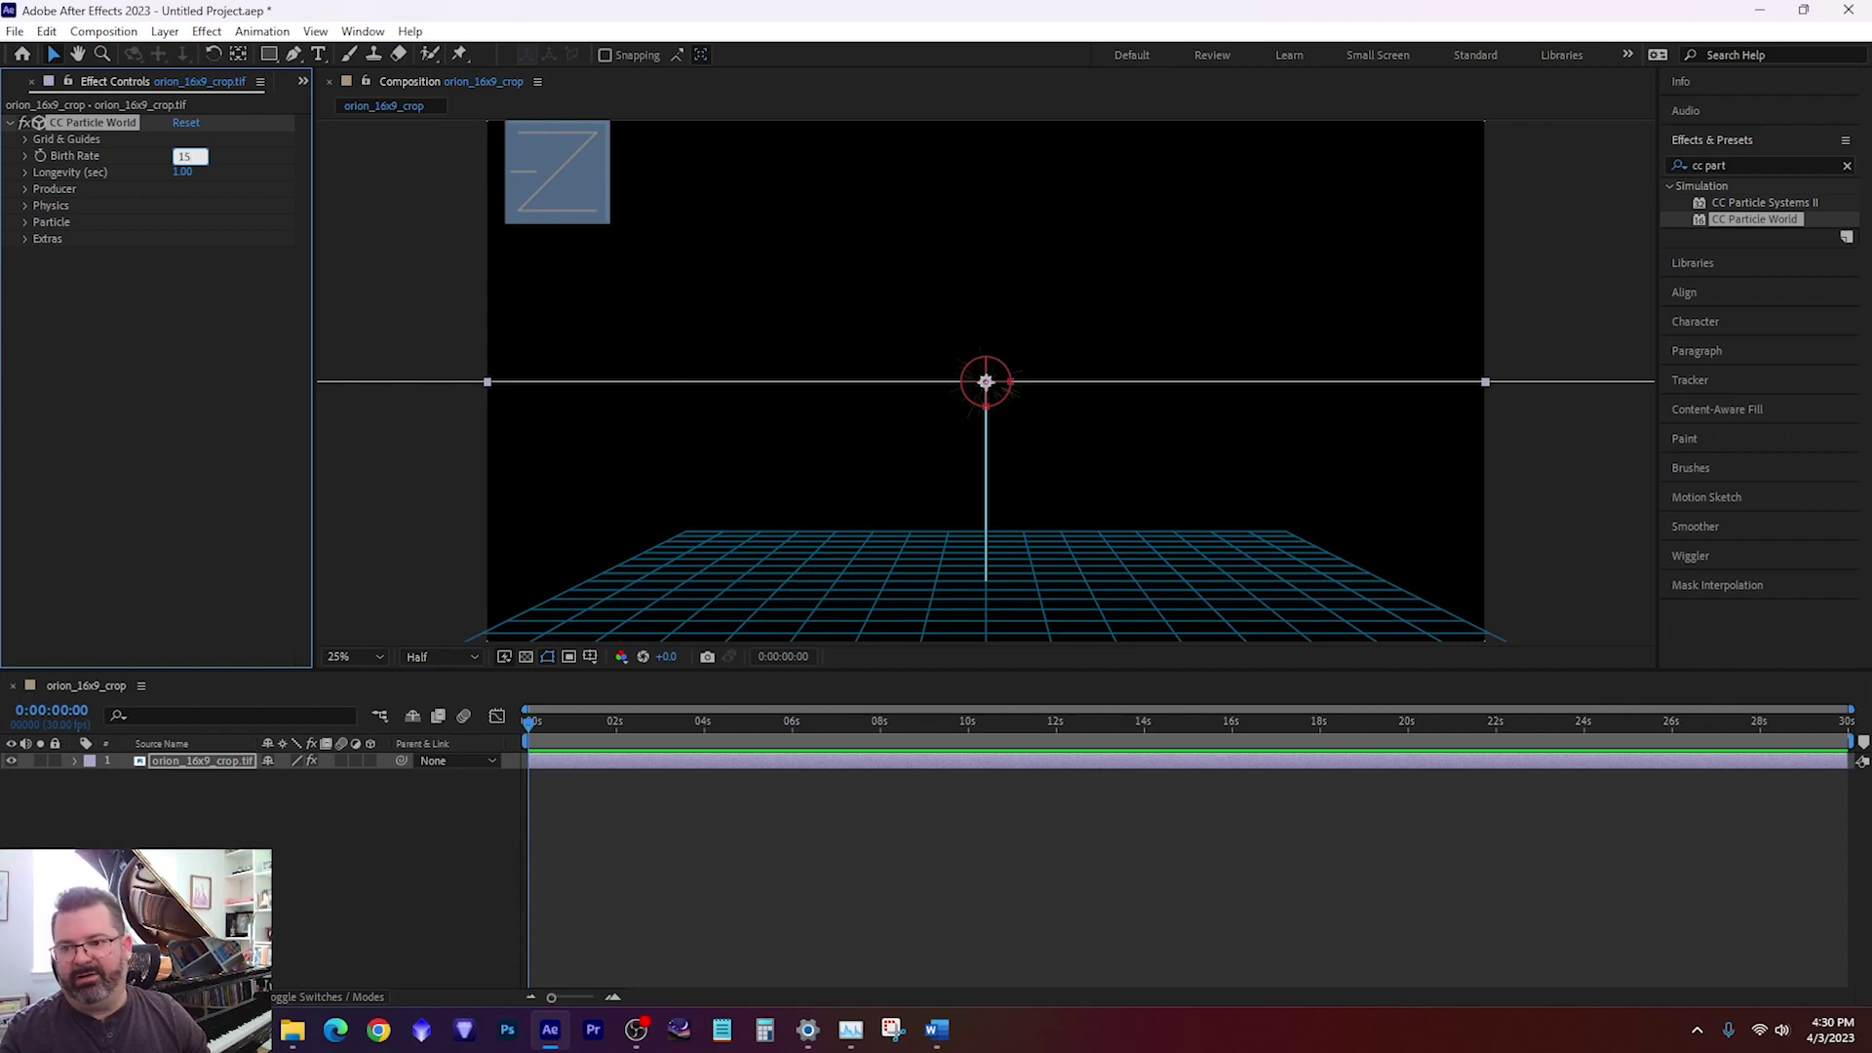
pyautogui.click(197, 172)
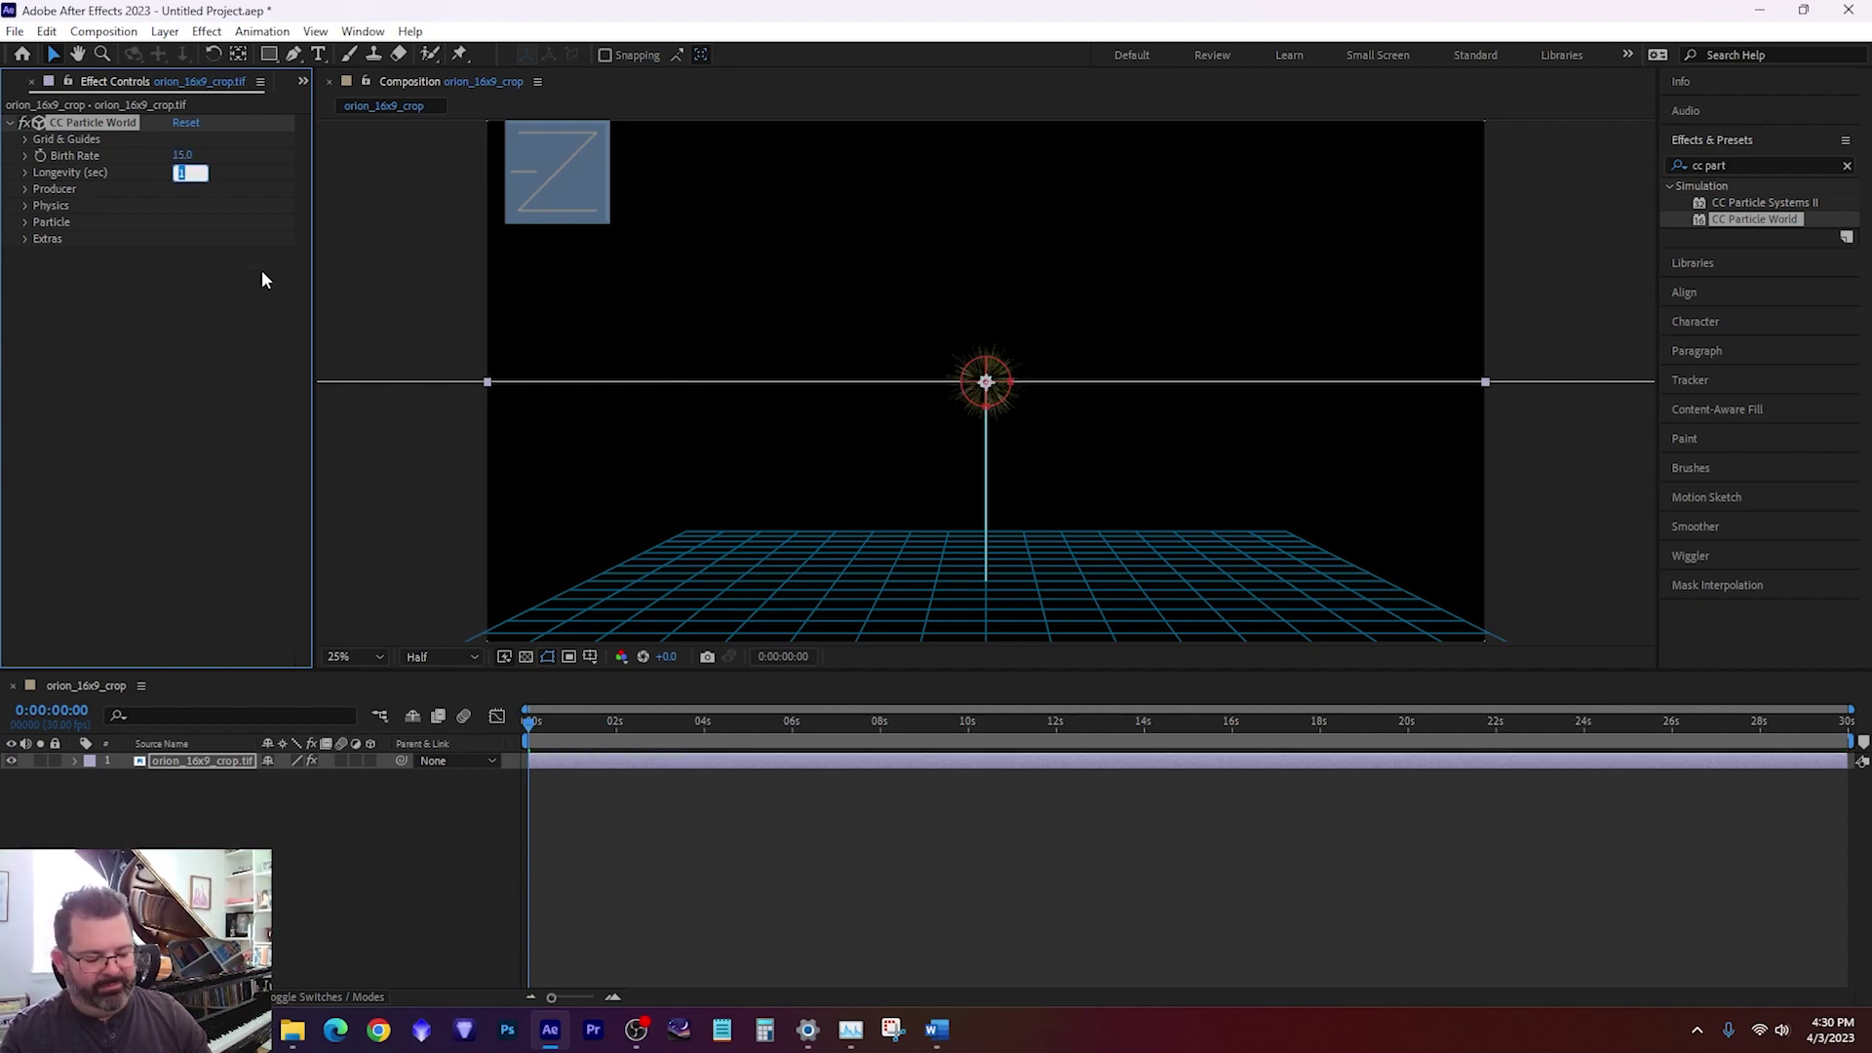
pyautogui.write('20')
pyautogui.click(204, 343)
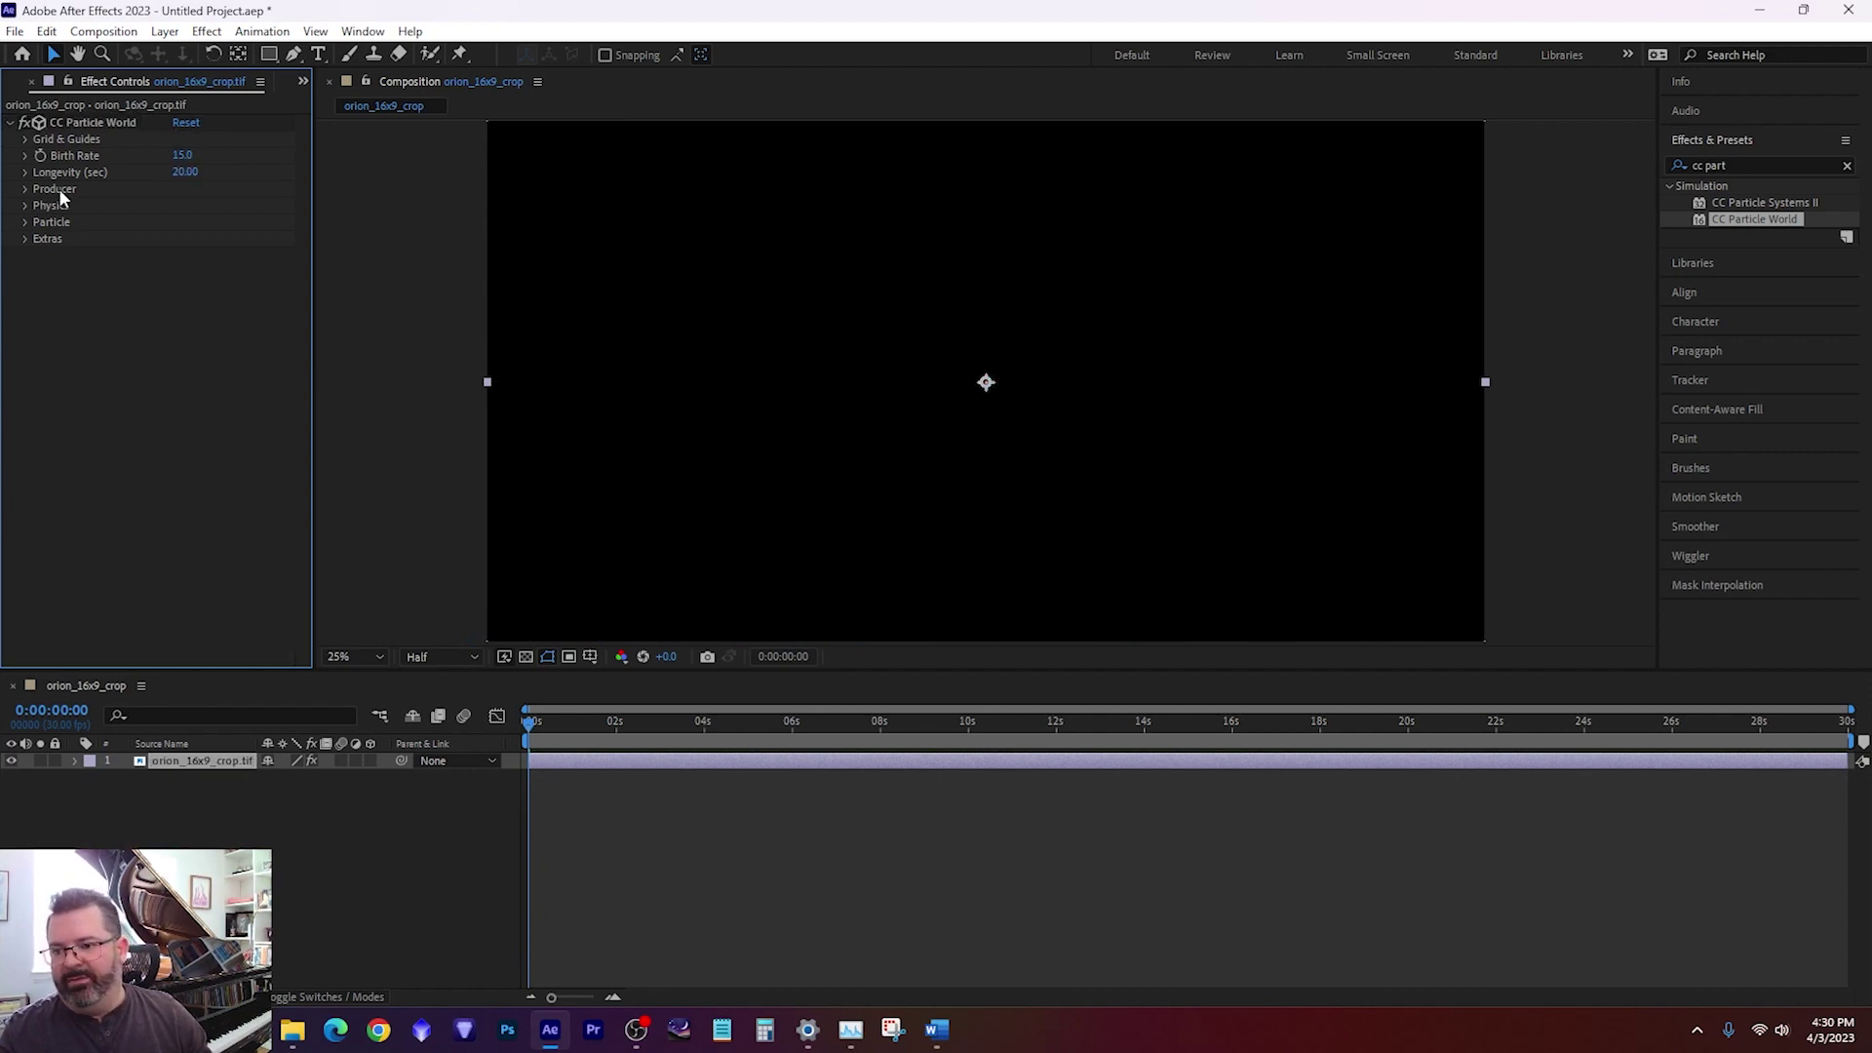
pyautogui.click(24, 189)
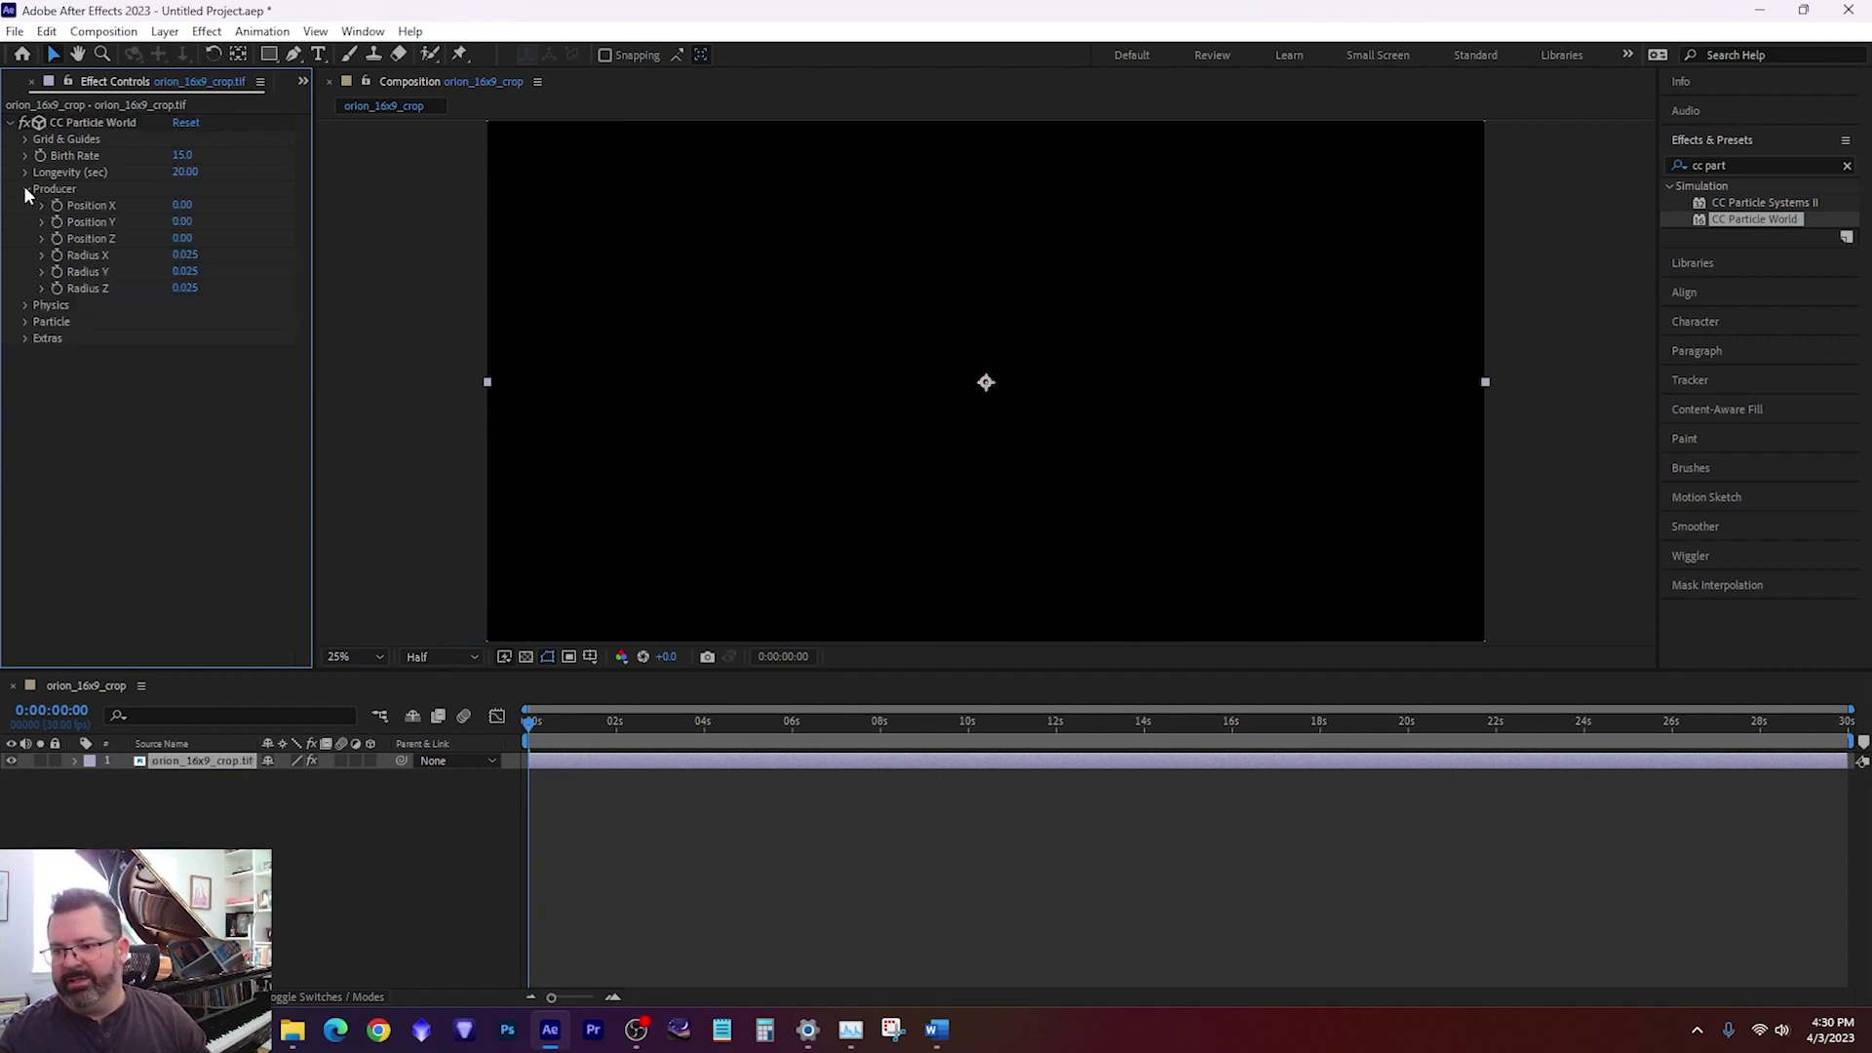
pyautogui.click(185, 256)
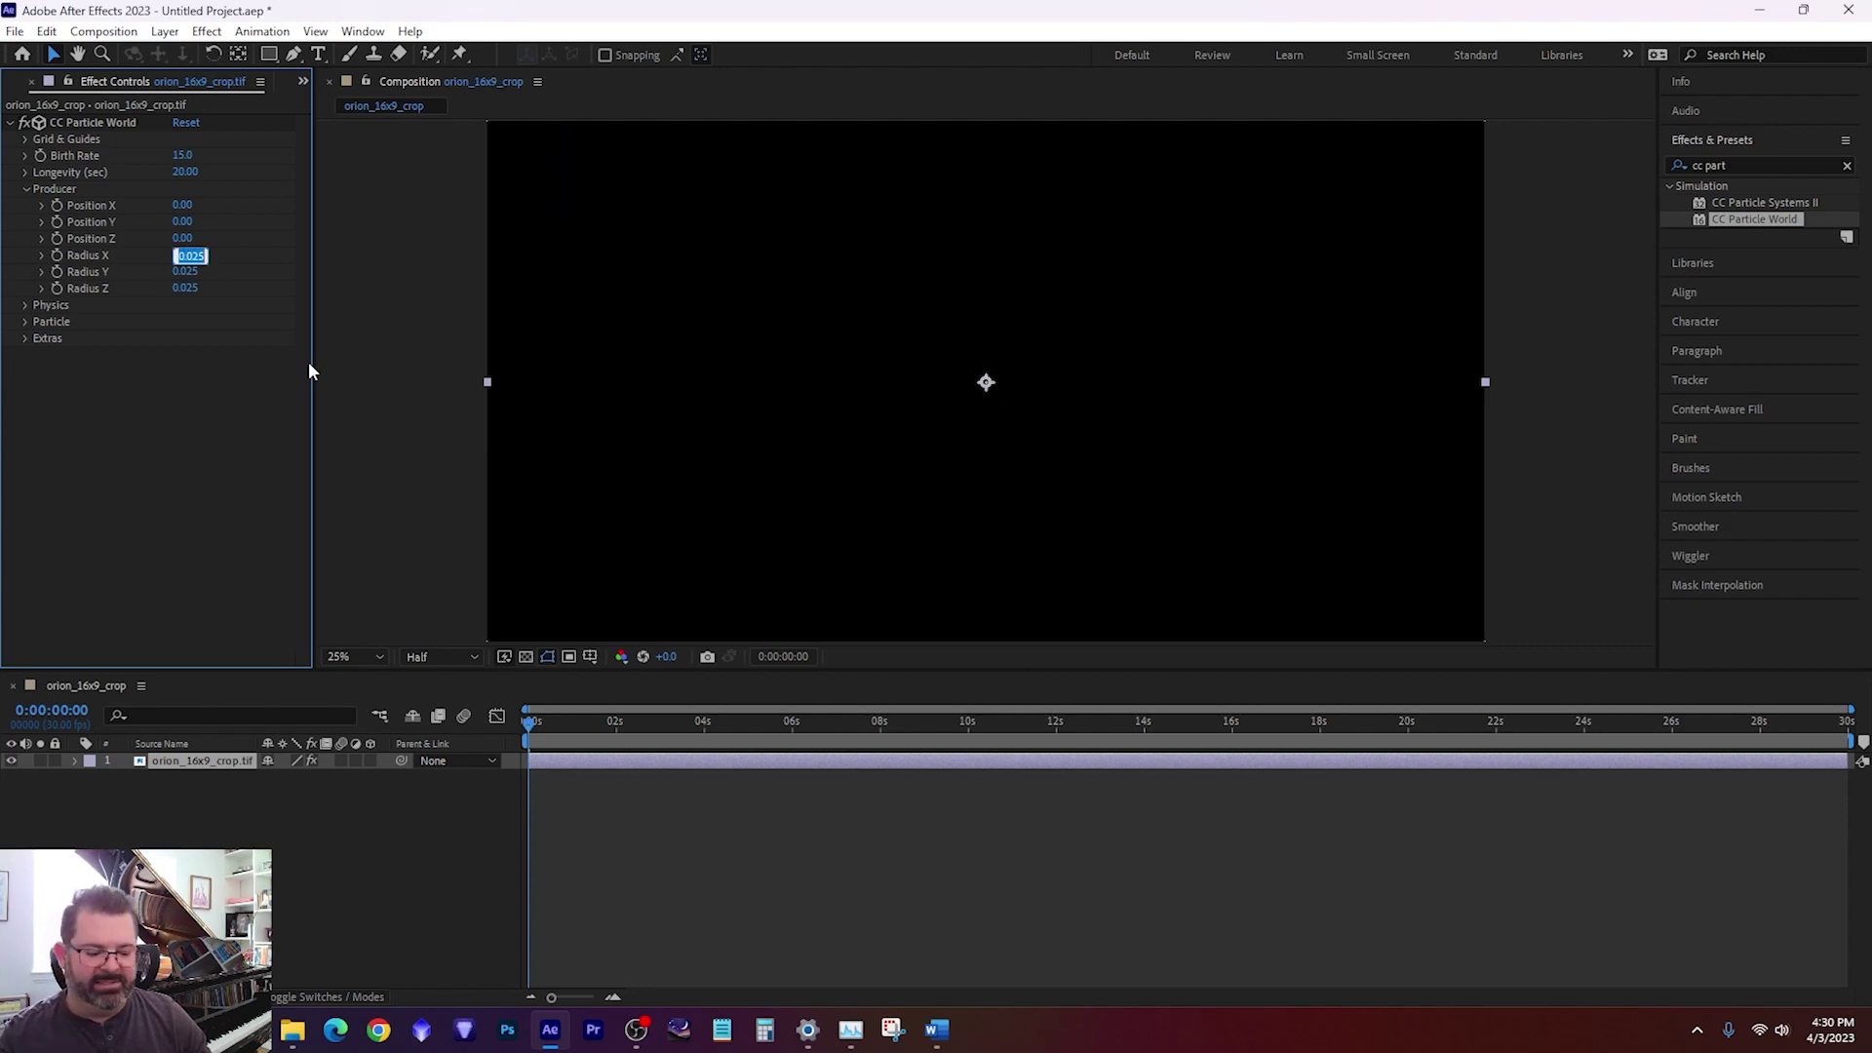
pyautogui.write('1')
pyautogui.press('Tab')
pyautogui.write('1')
pyautogui.press('Tab')
pyautogui.write('1')
pyautogui.press('Tab')
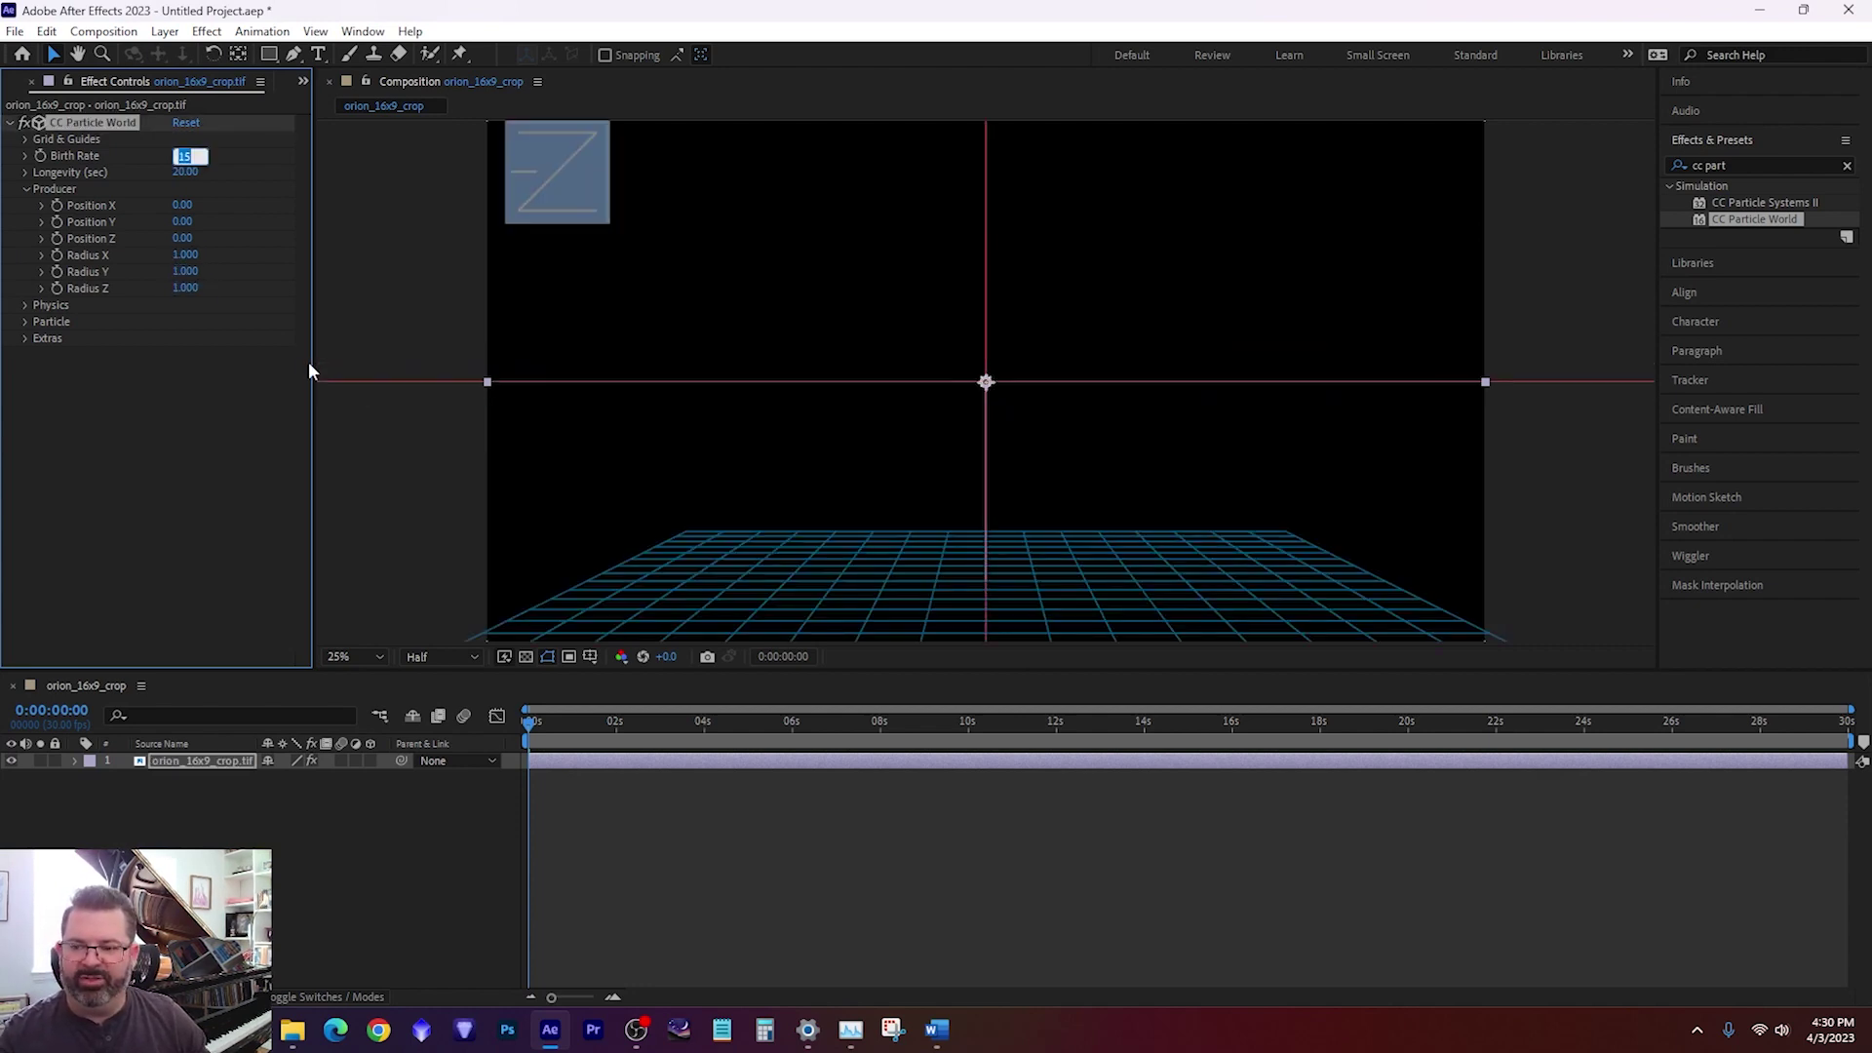
pyautogui.click(225, 395)
pyautogui.click(26, 190)
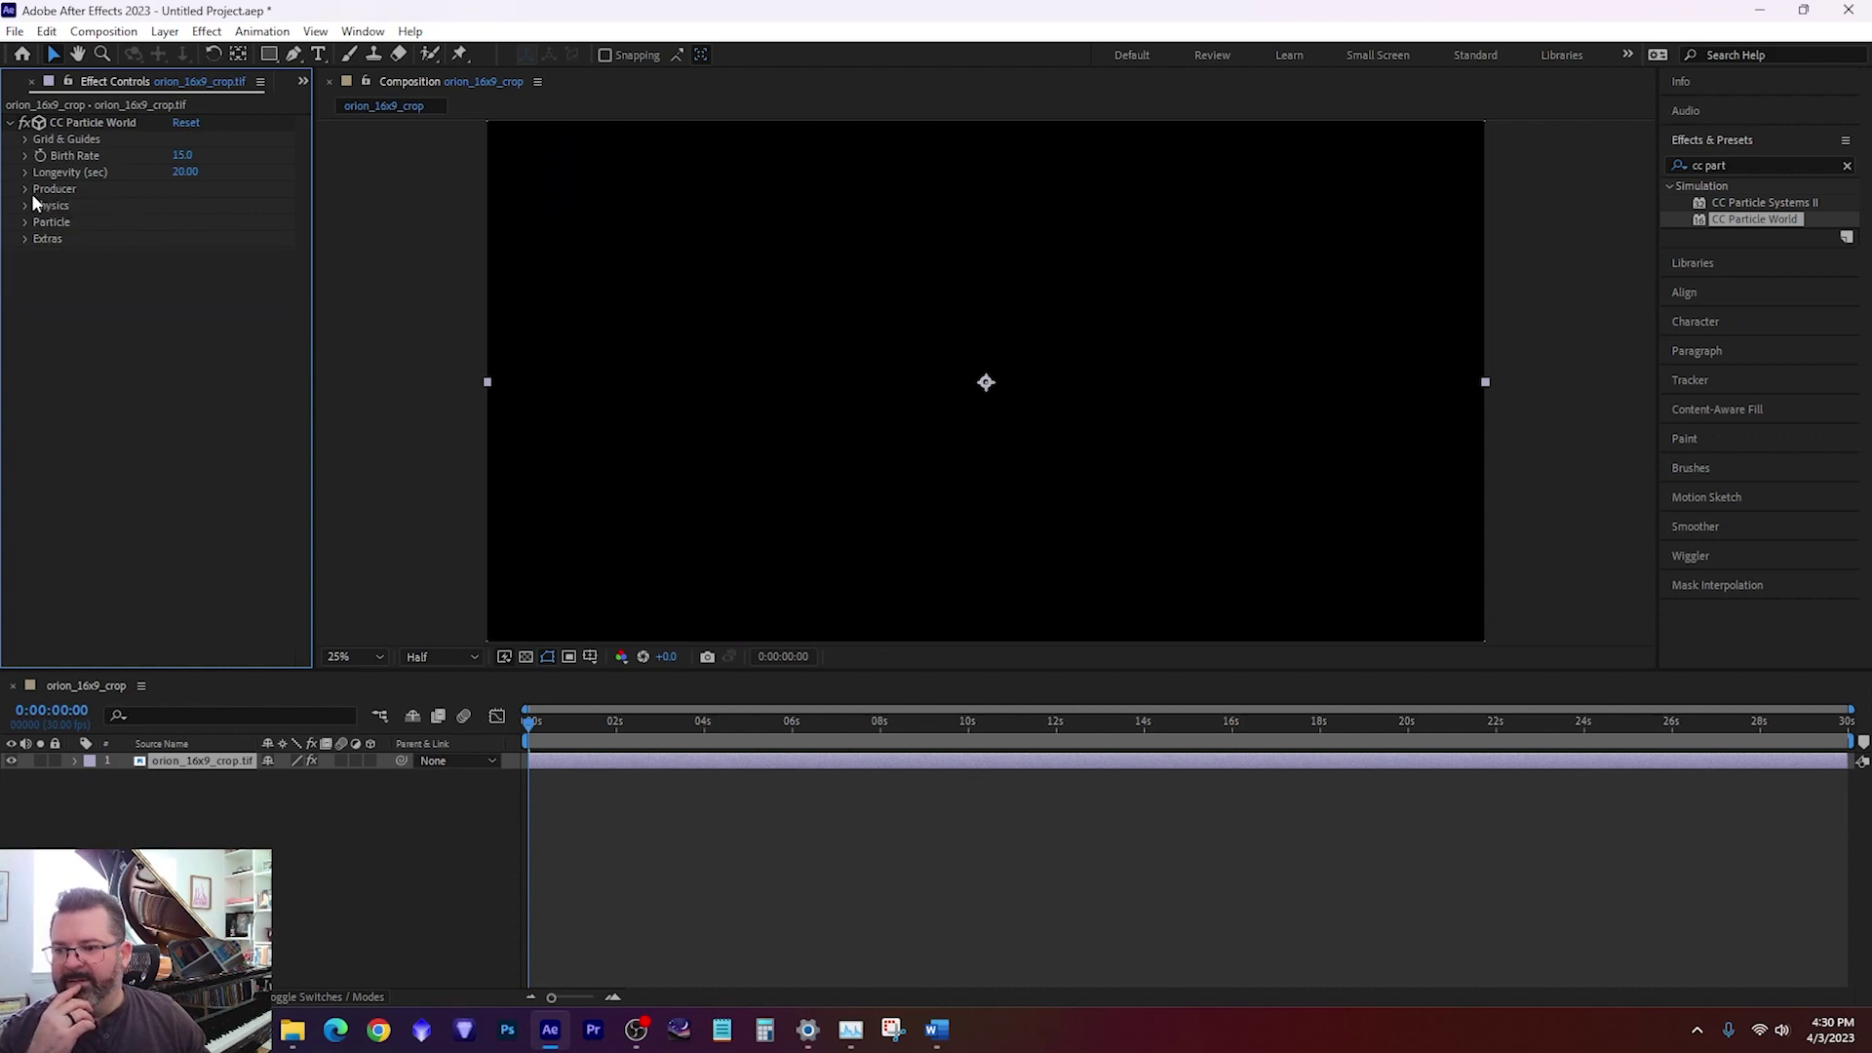
# Step: Set Physics to Direction Axis, Velocity 0.2, Gravity 0, Extra 0, Extra Angle 90°
pyautogui.click(25, 206)
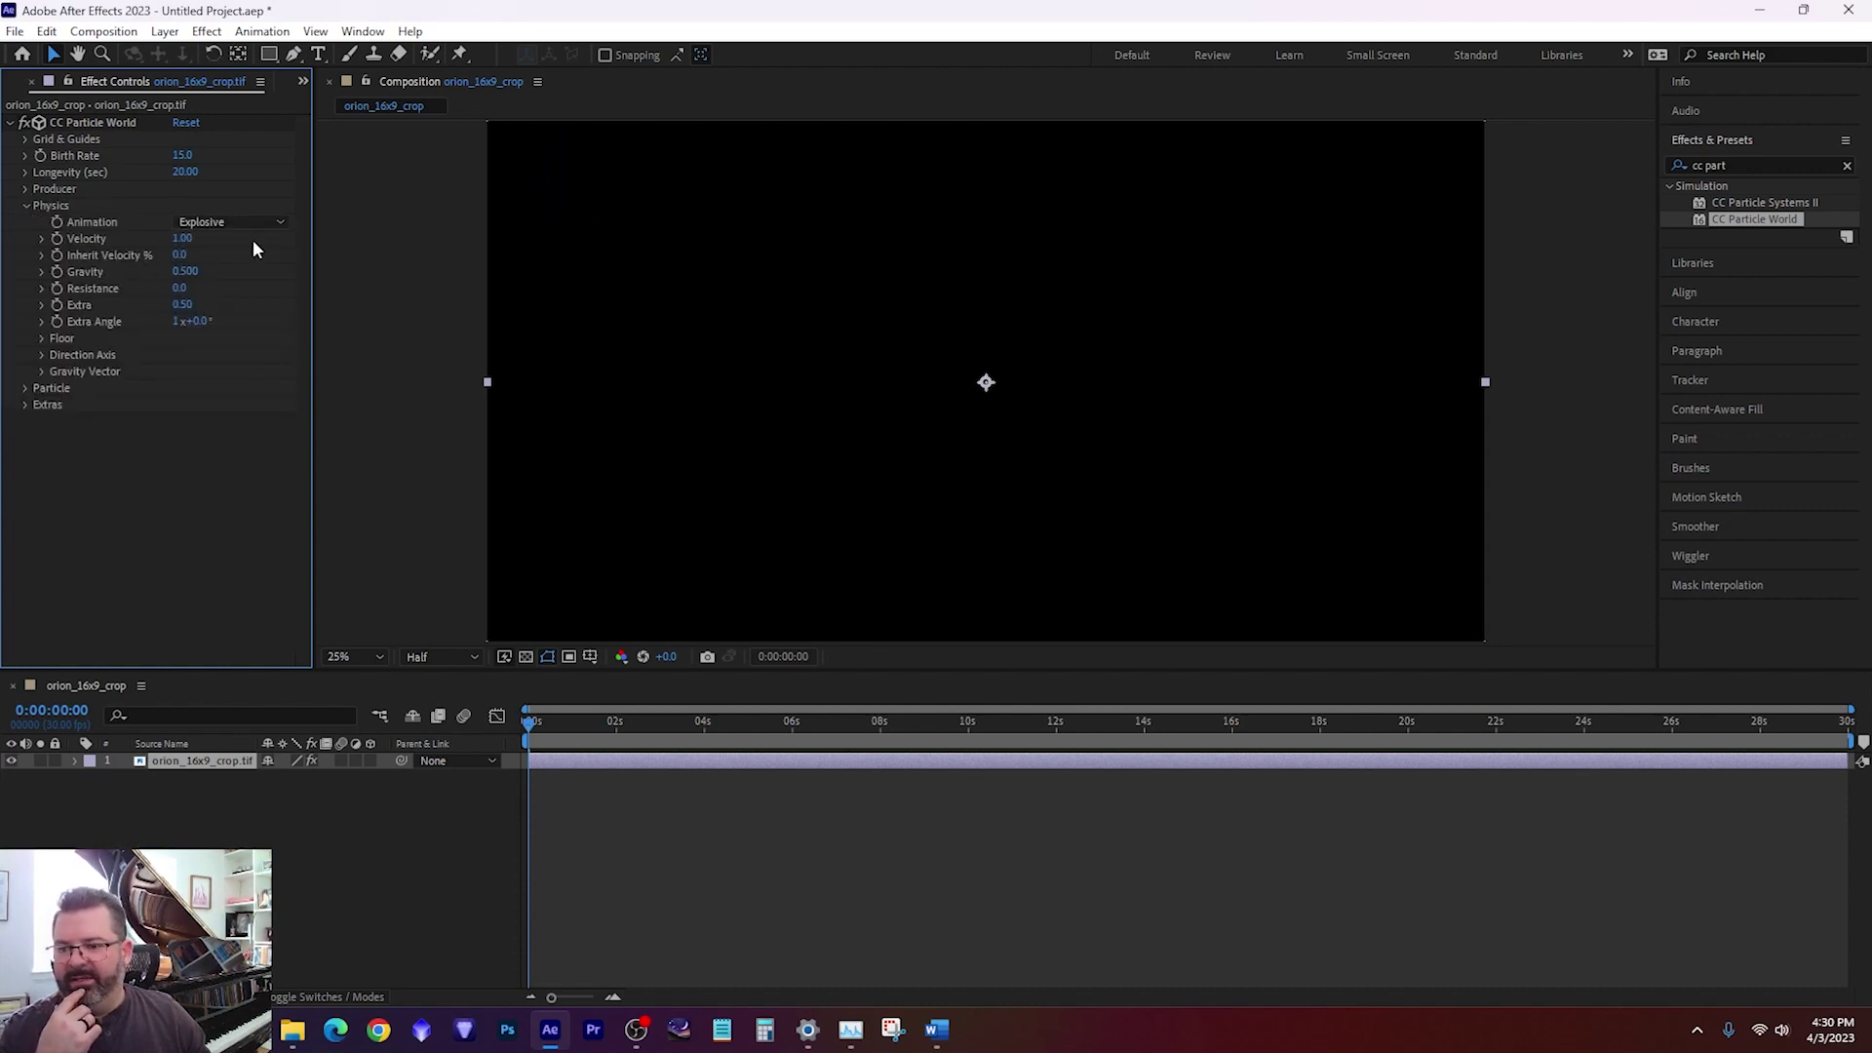
pyautogui.click(232, 221)
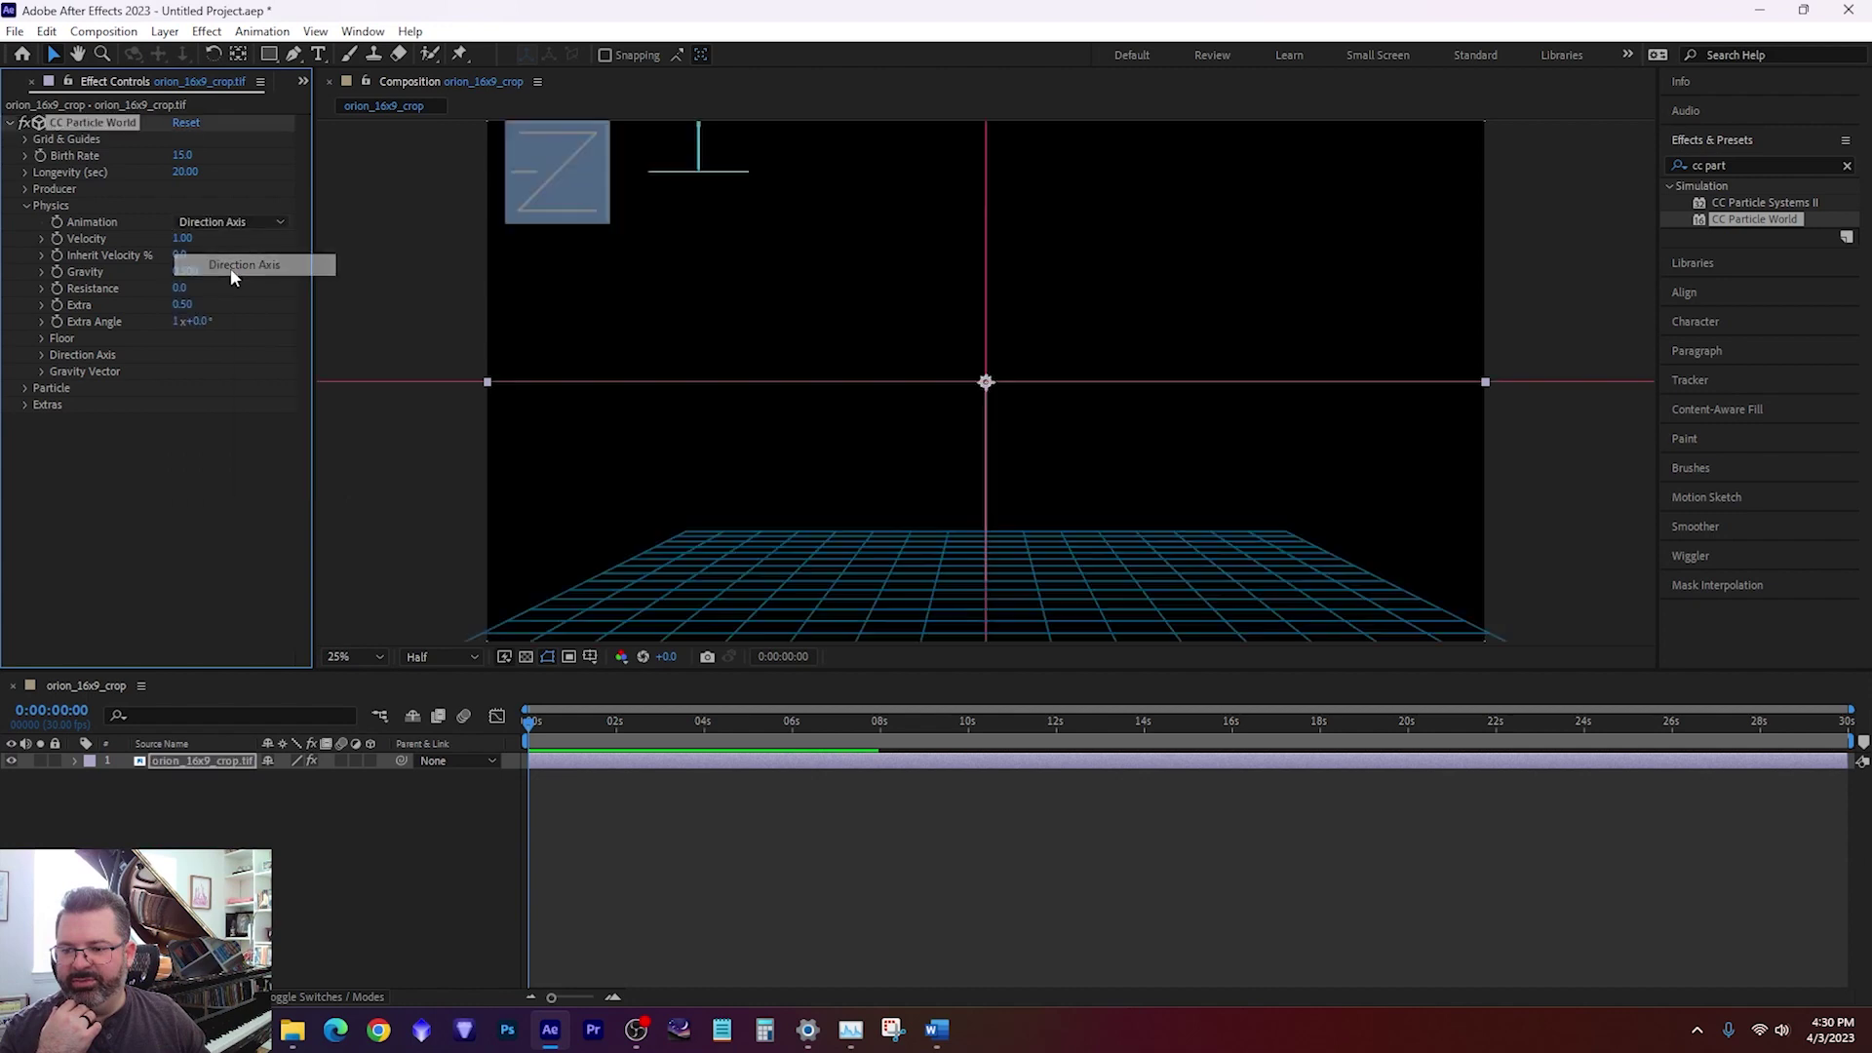
pyautogui.click(232, 269)
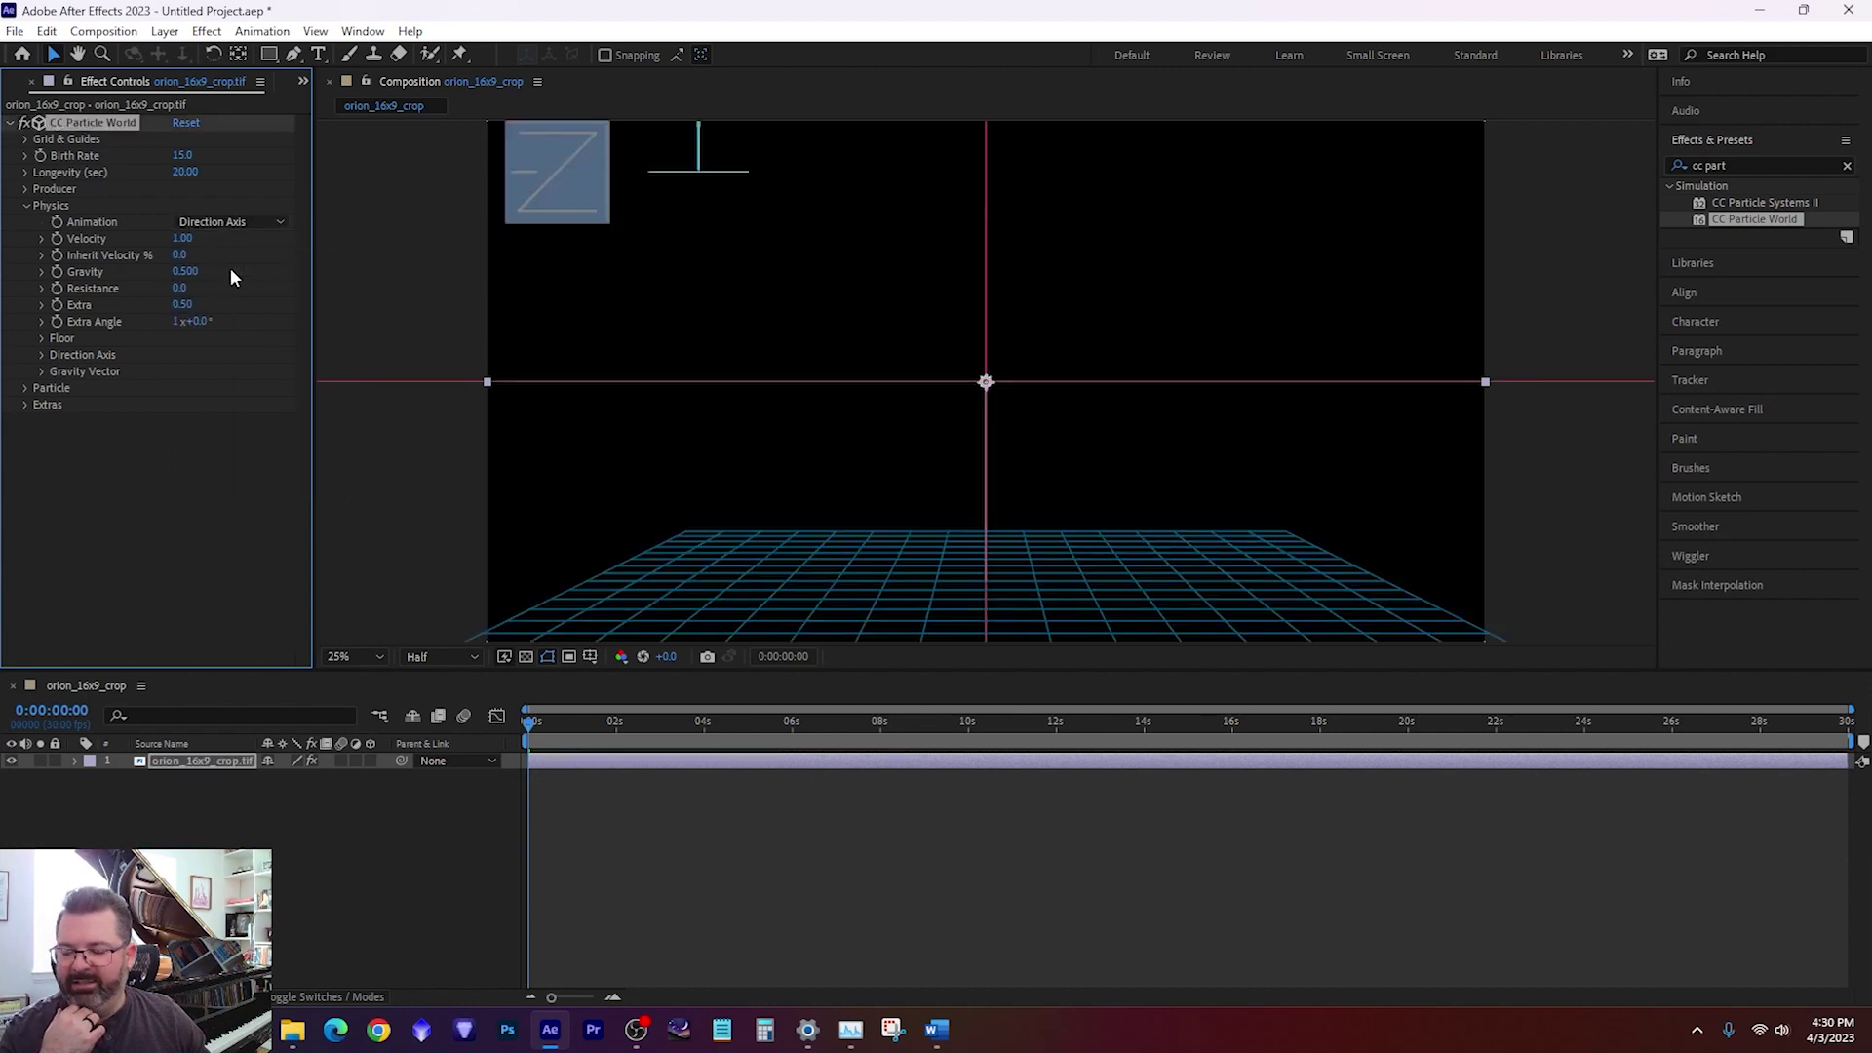
pyautogui.click(183, 238)
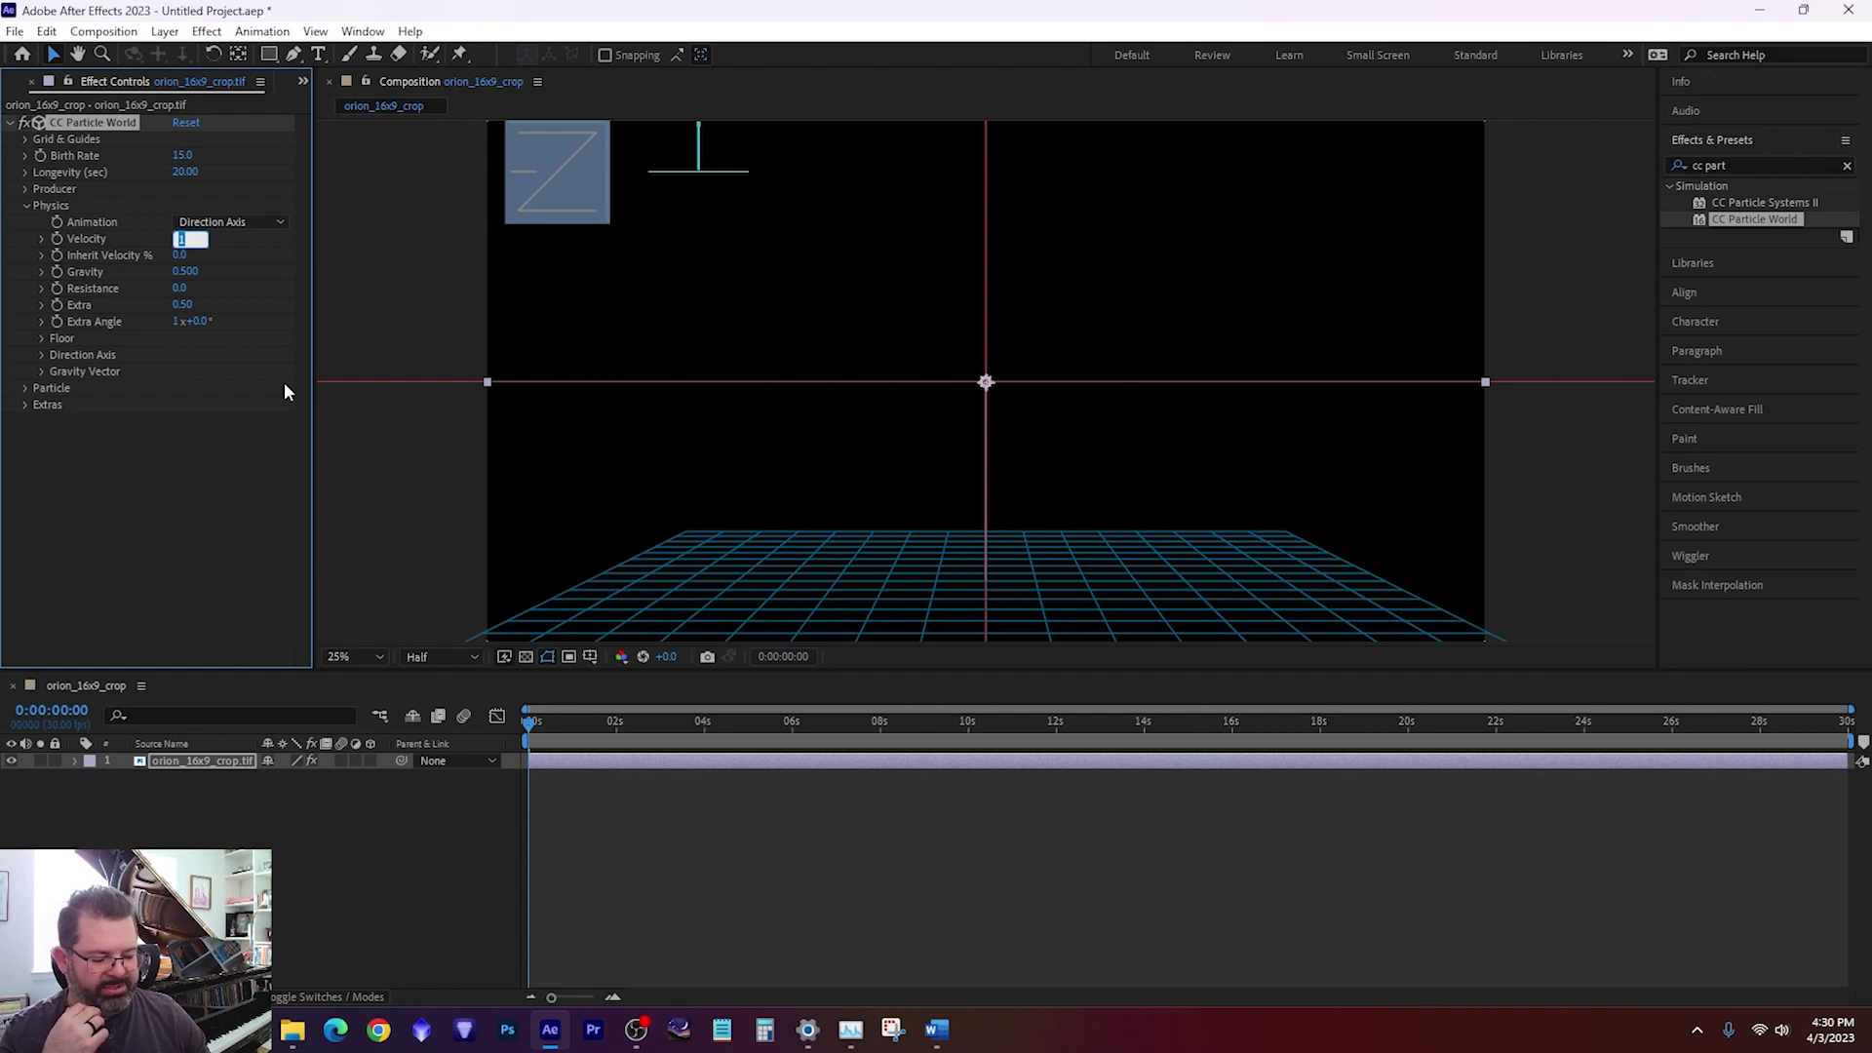
pyautogui.write('2')
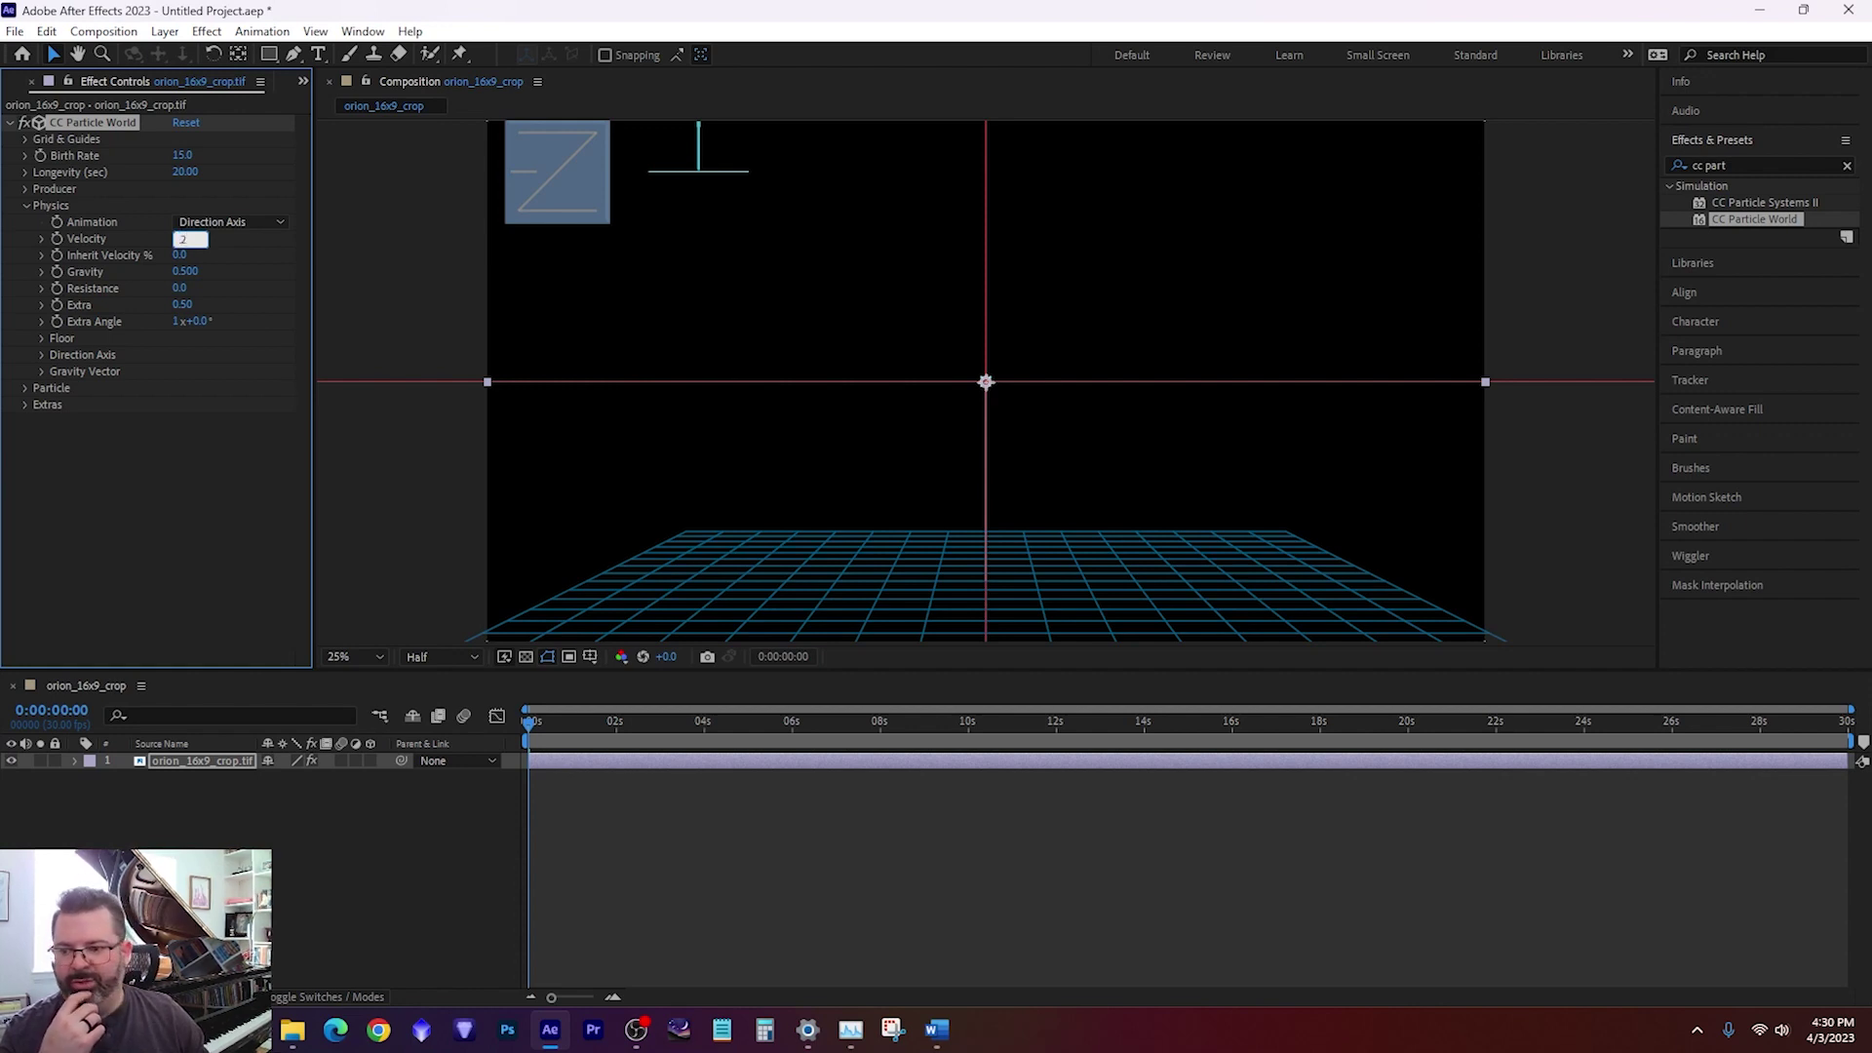
pyautogui.press('Return')
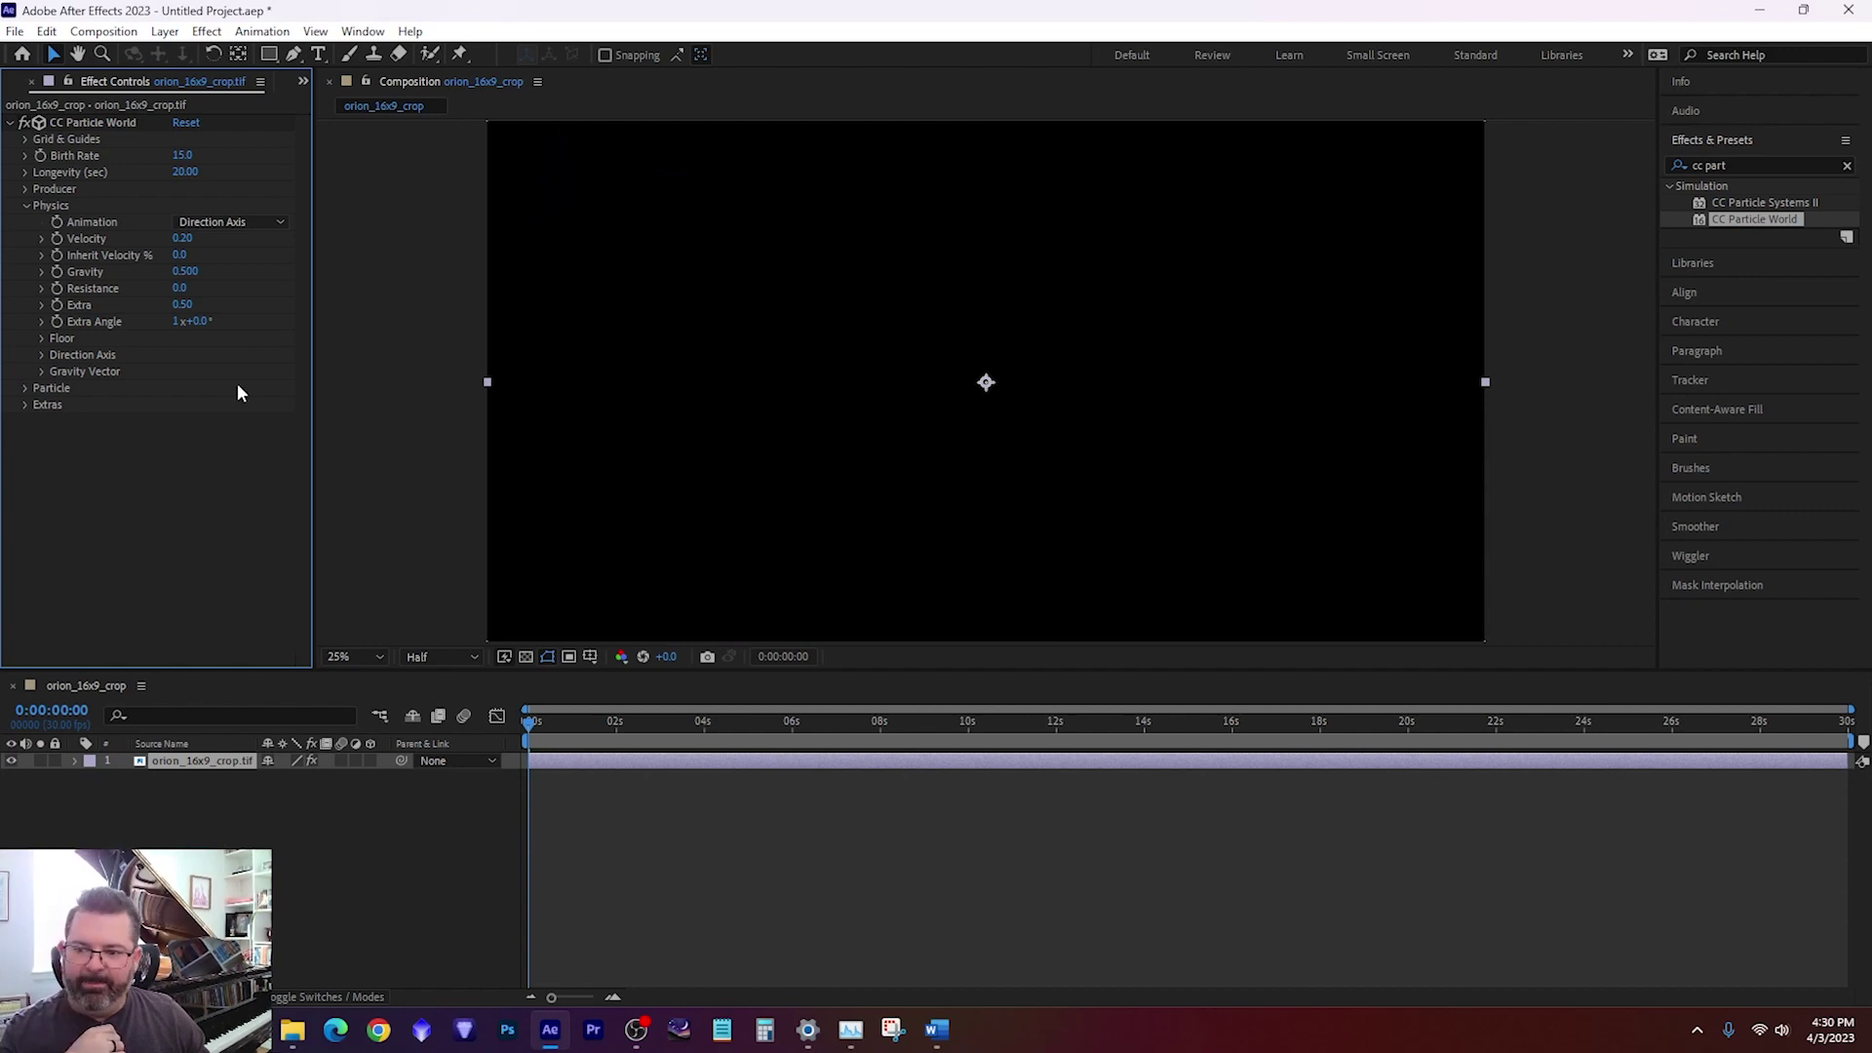
pyautogui.click(184, 272)
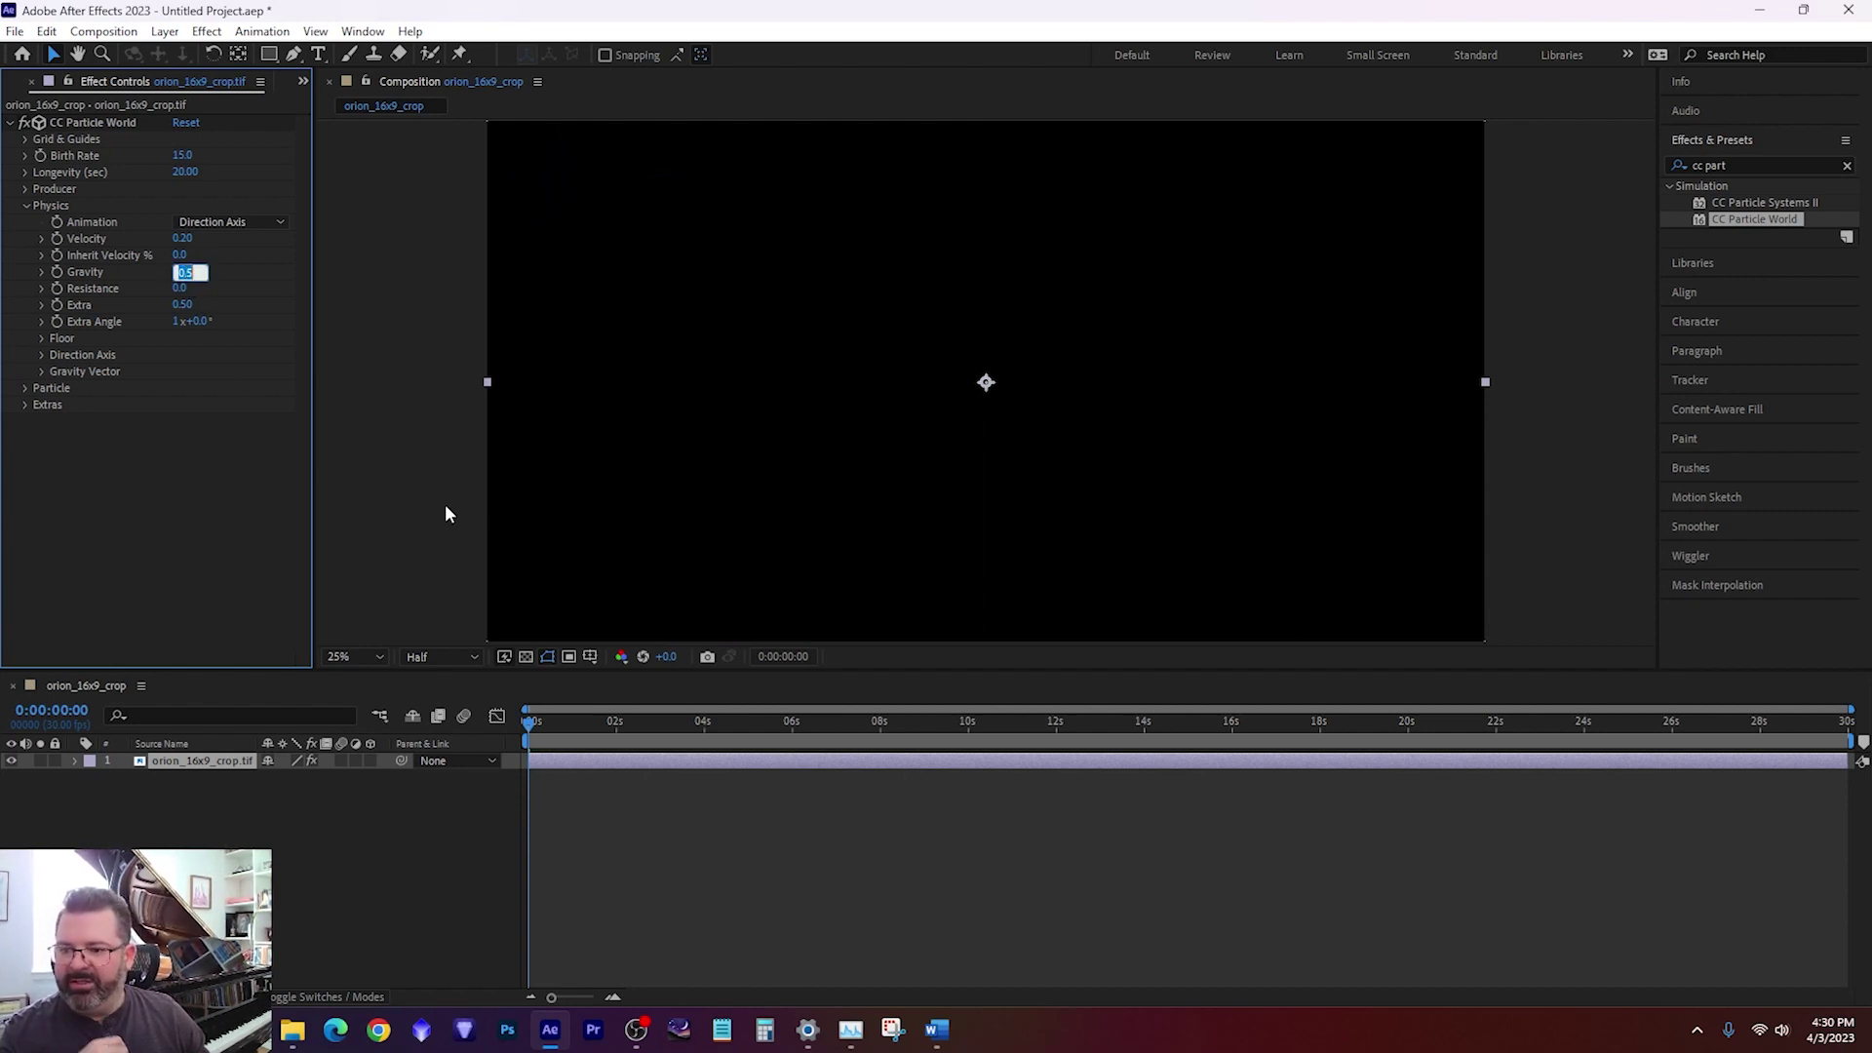
pyautogui.write('0')
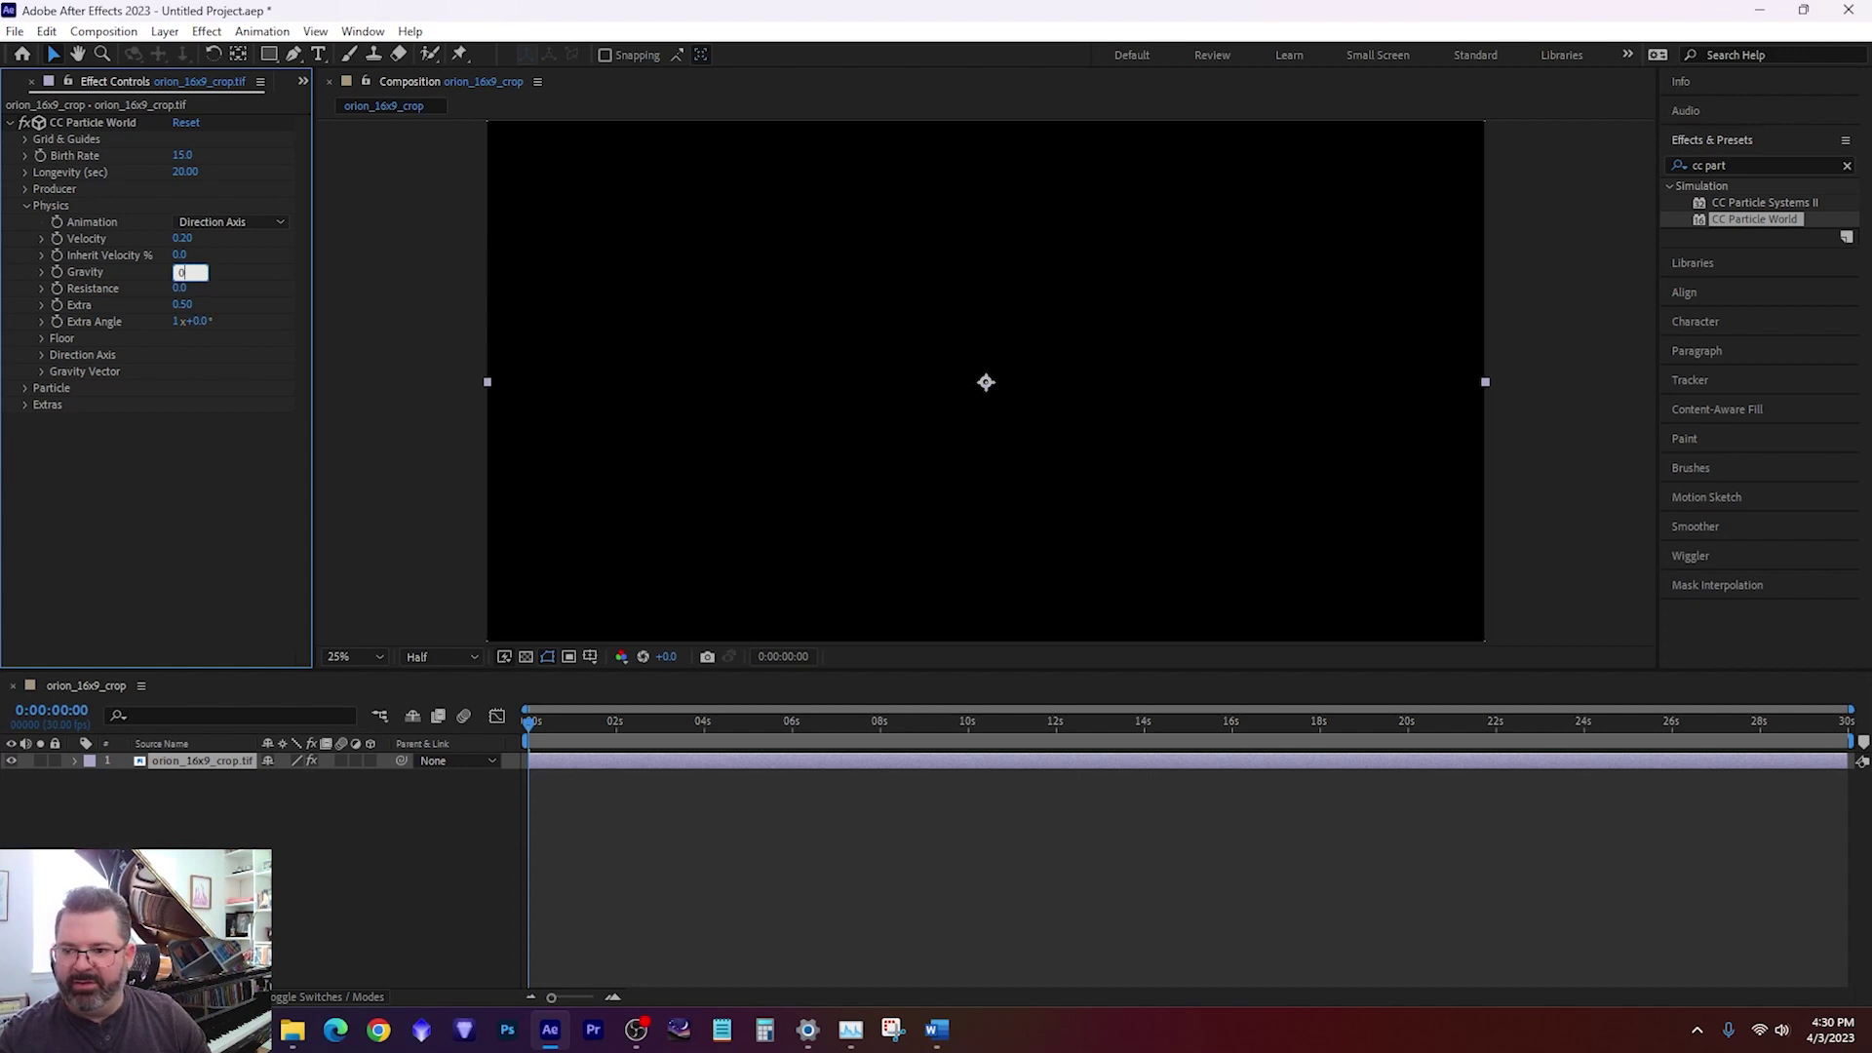
pyautogui.press('Tab')
pyautogui.press('Tab')
pyautogui.write('0')
pyautogui.press('Tab')
pyautogui.press('Tab')
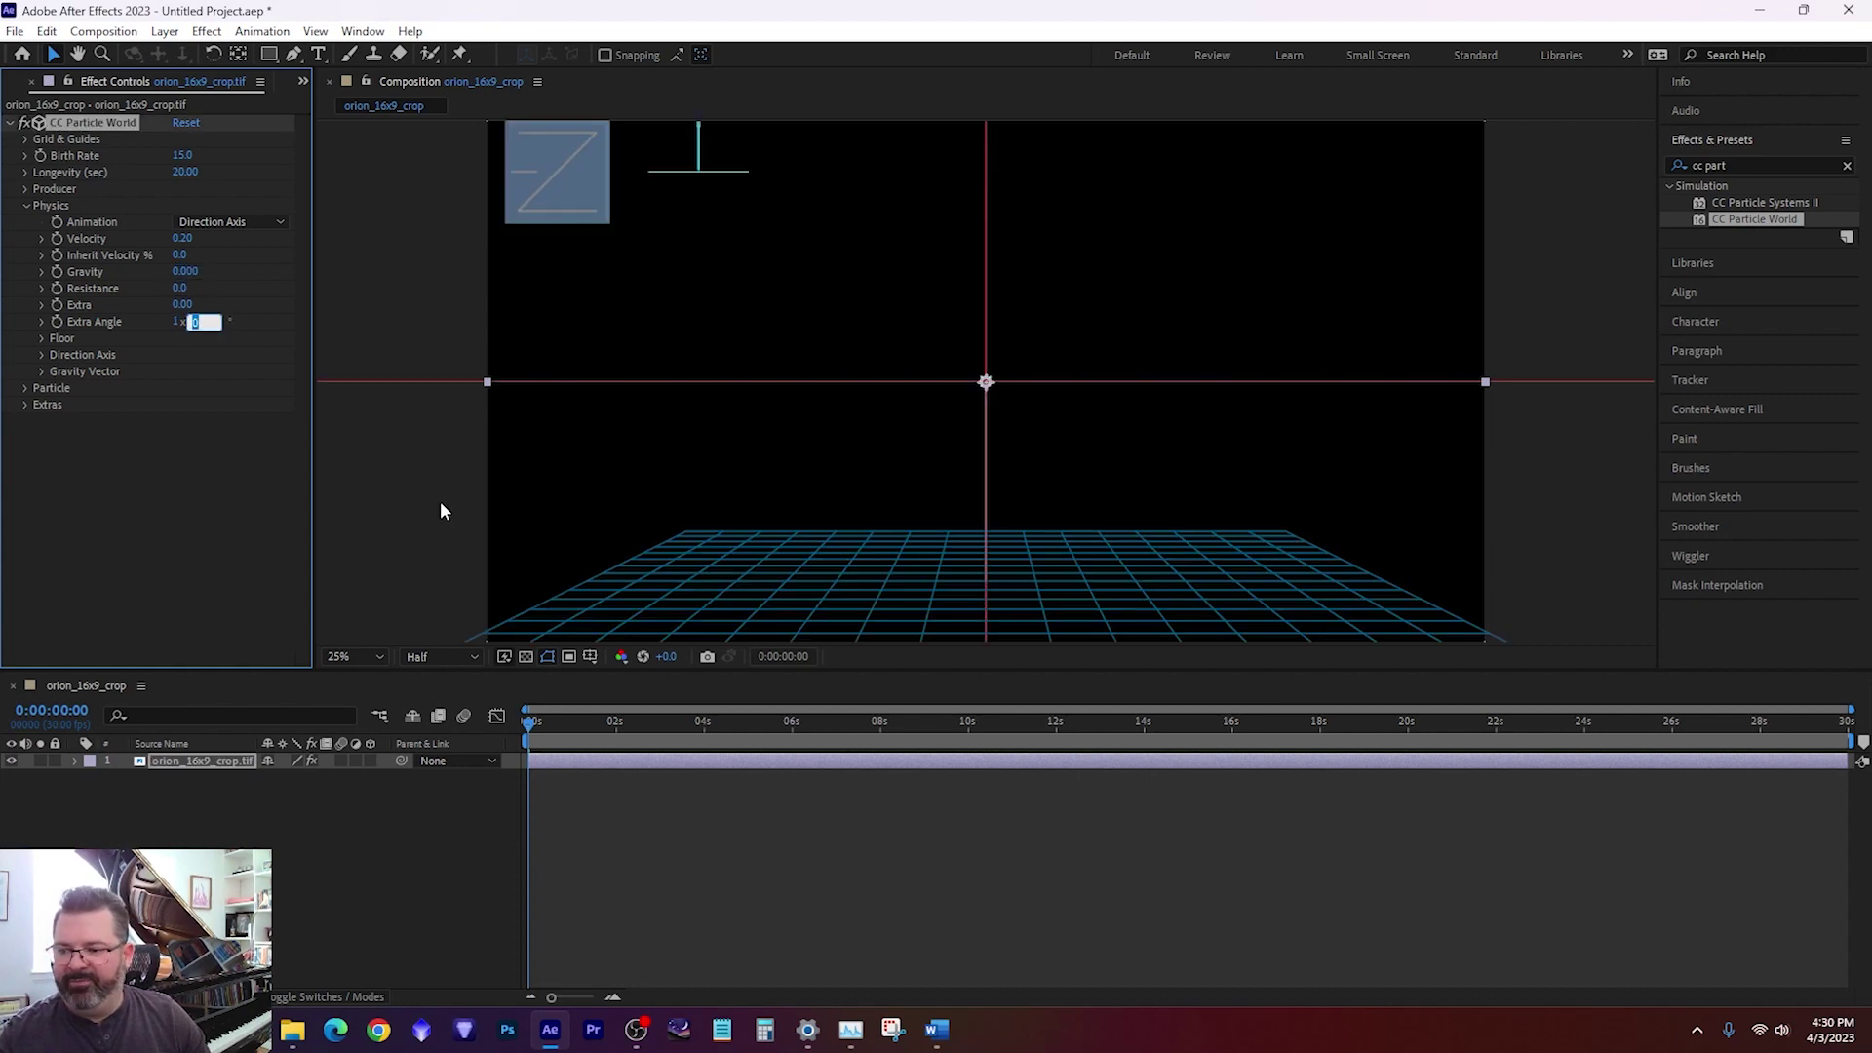
pyautogui.write('9')
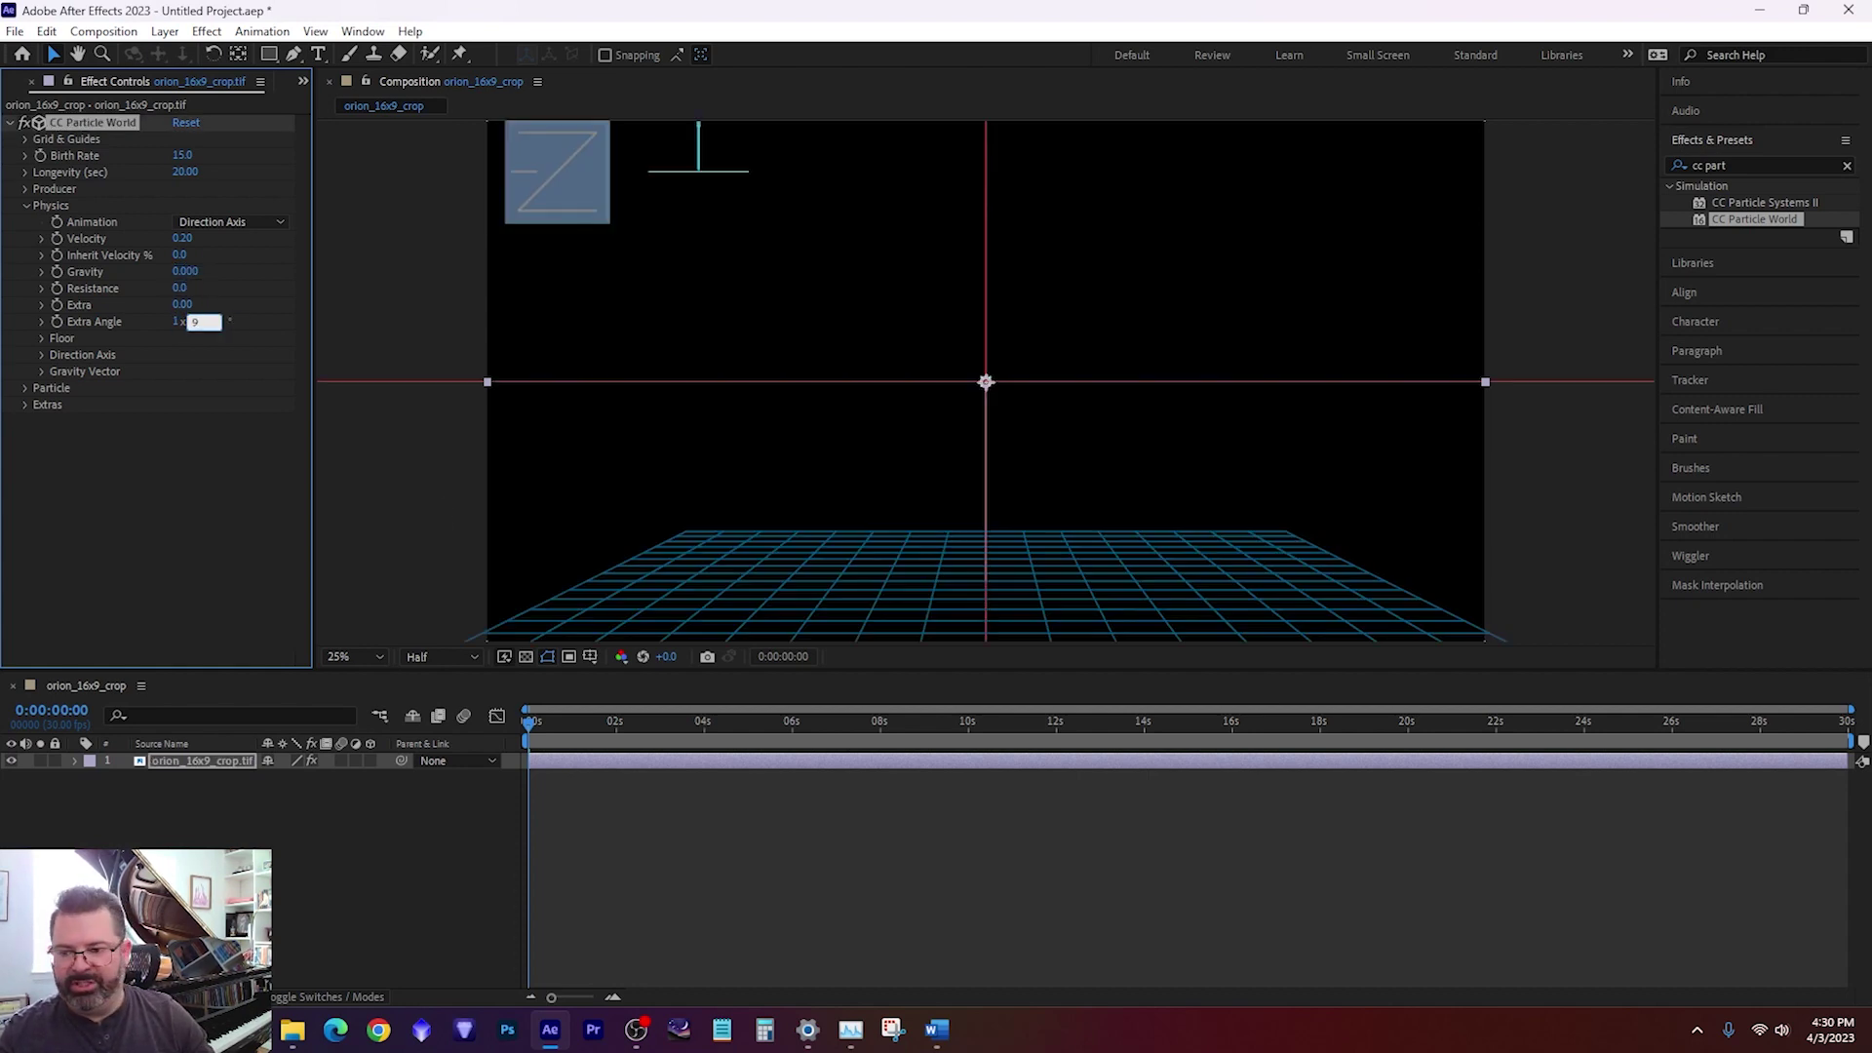
pyautogui.press('Return')
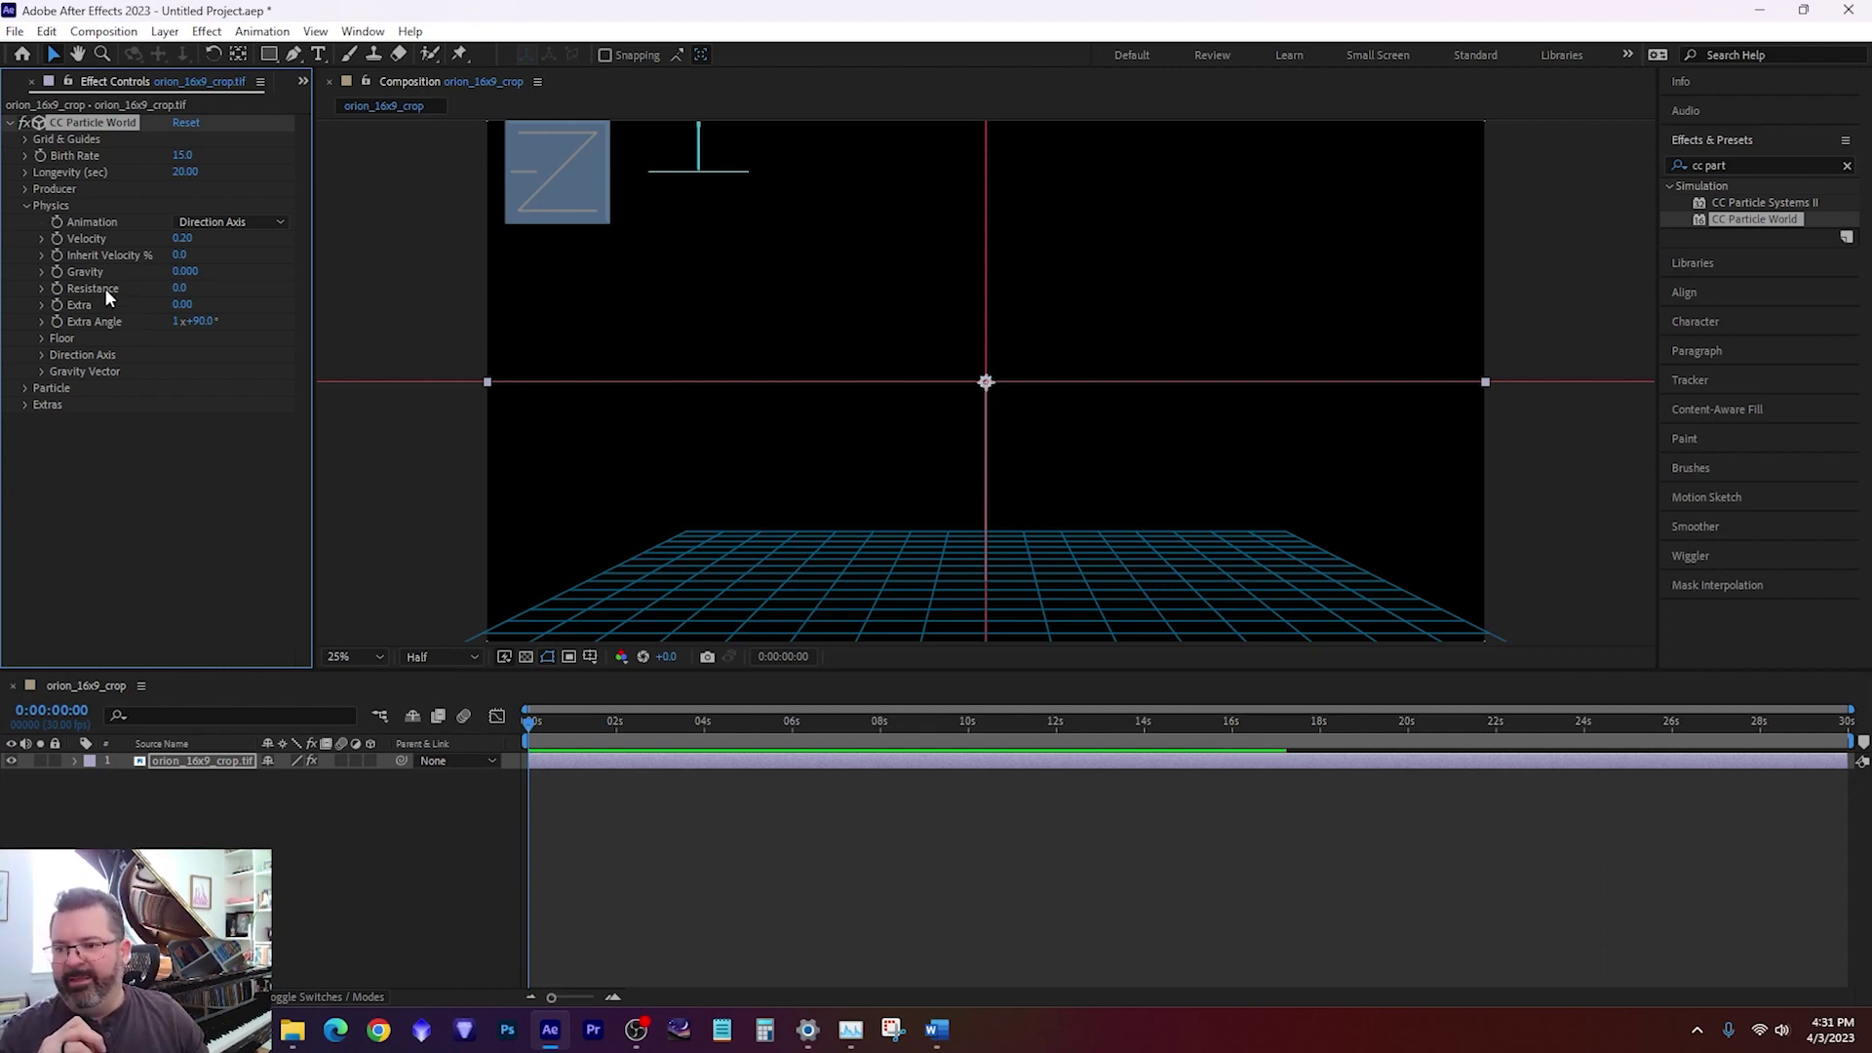
# Step: Change the particle type to Faded Sphere
pyautogui.click(26, 206)
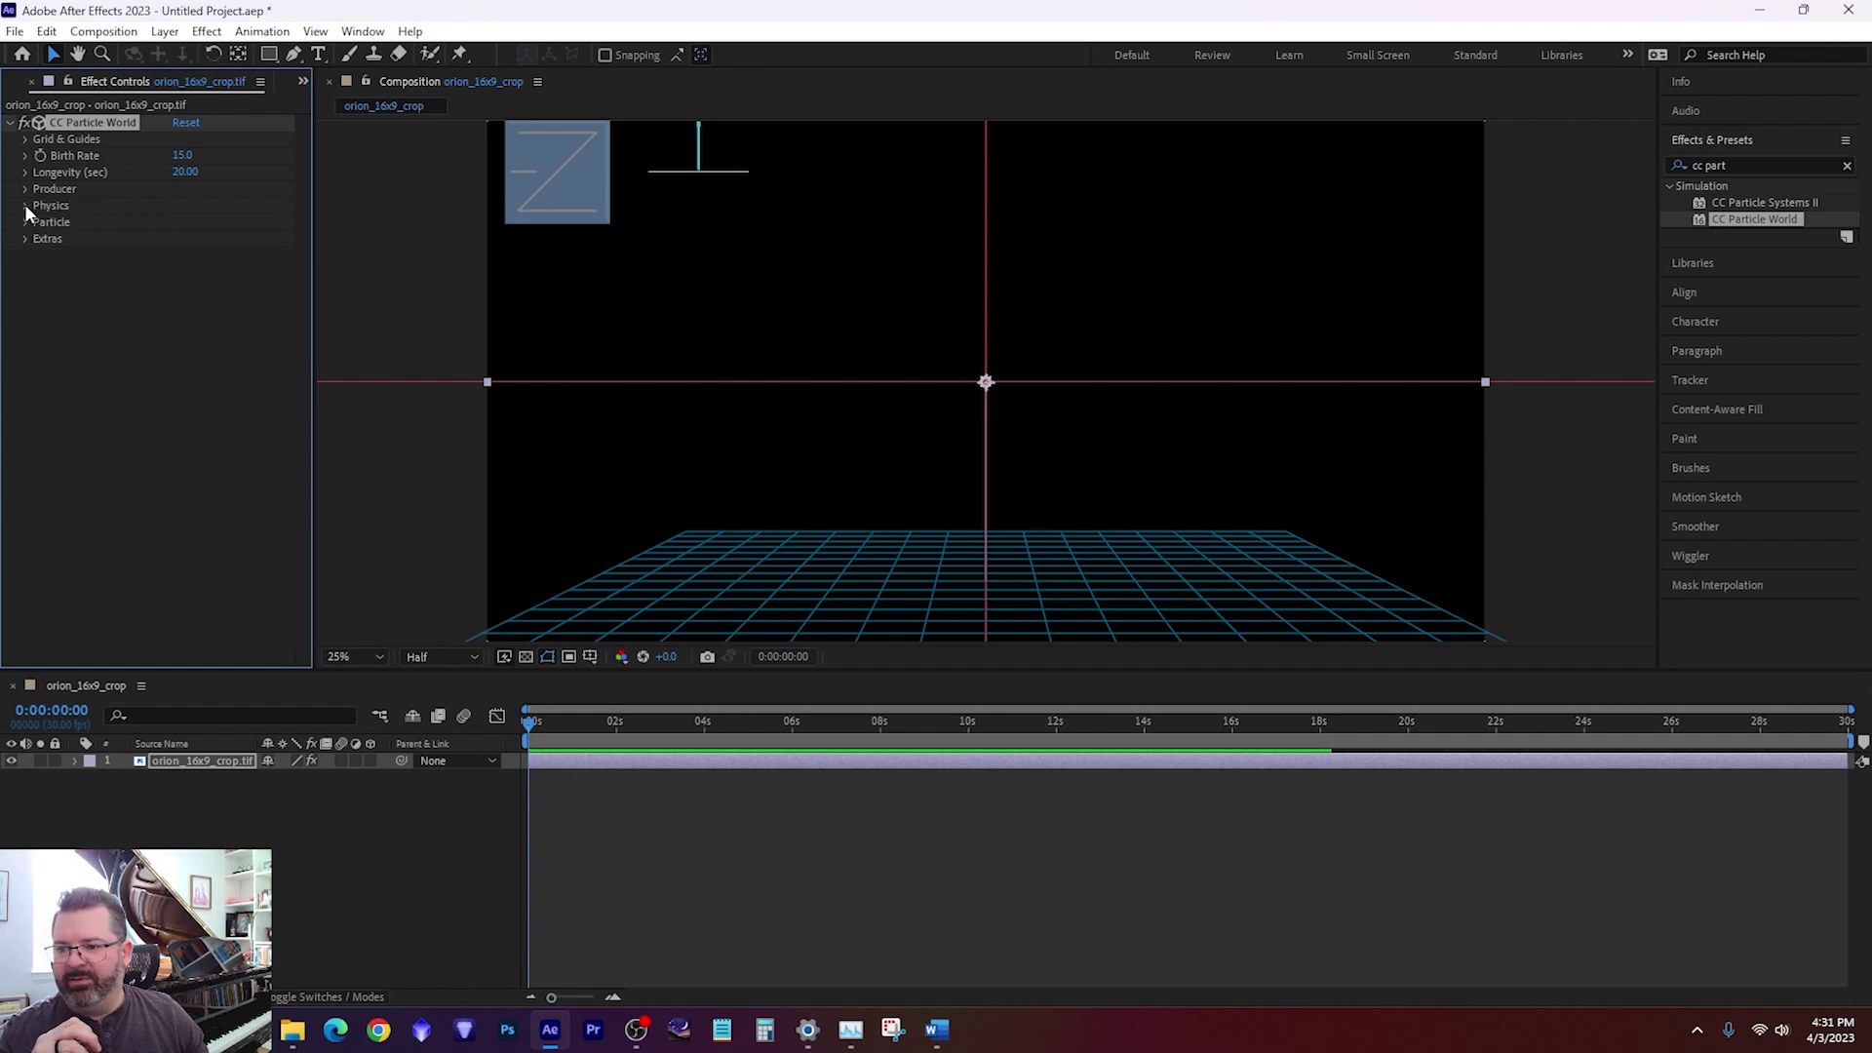
pyautogui.click(26, 222)
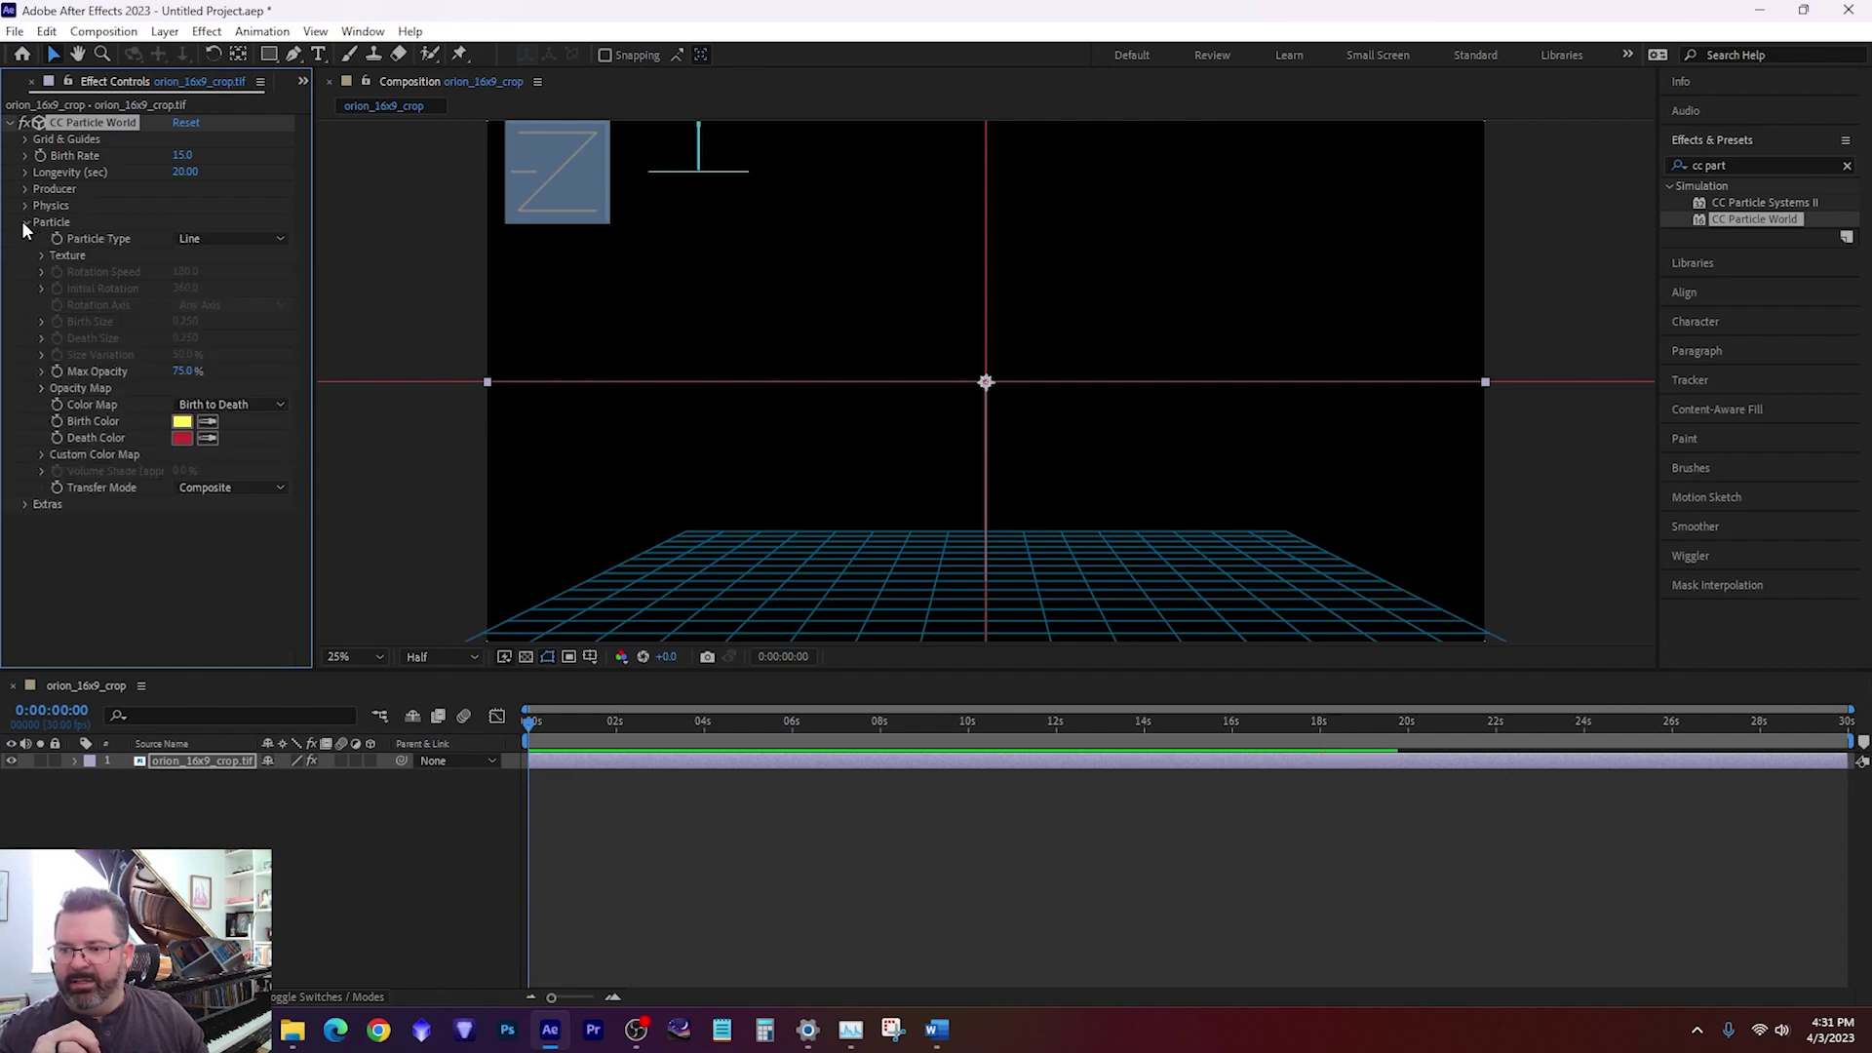
pyautogui.click(202, 238)
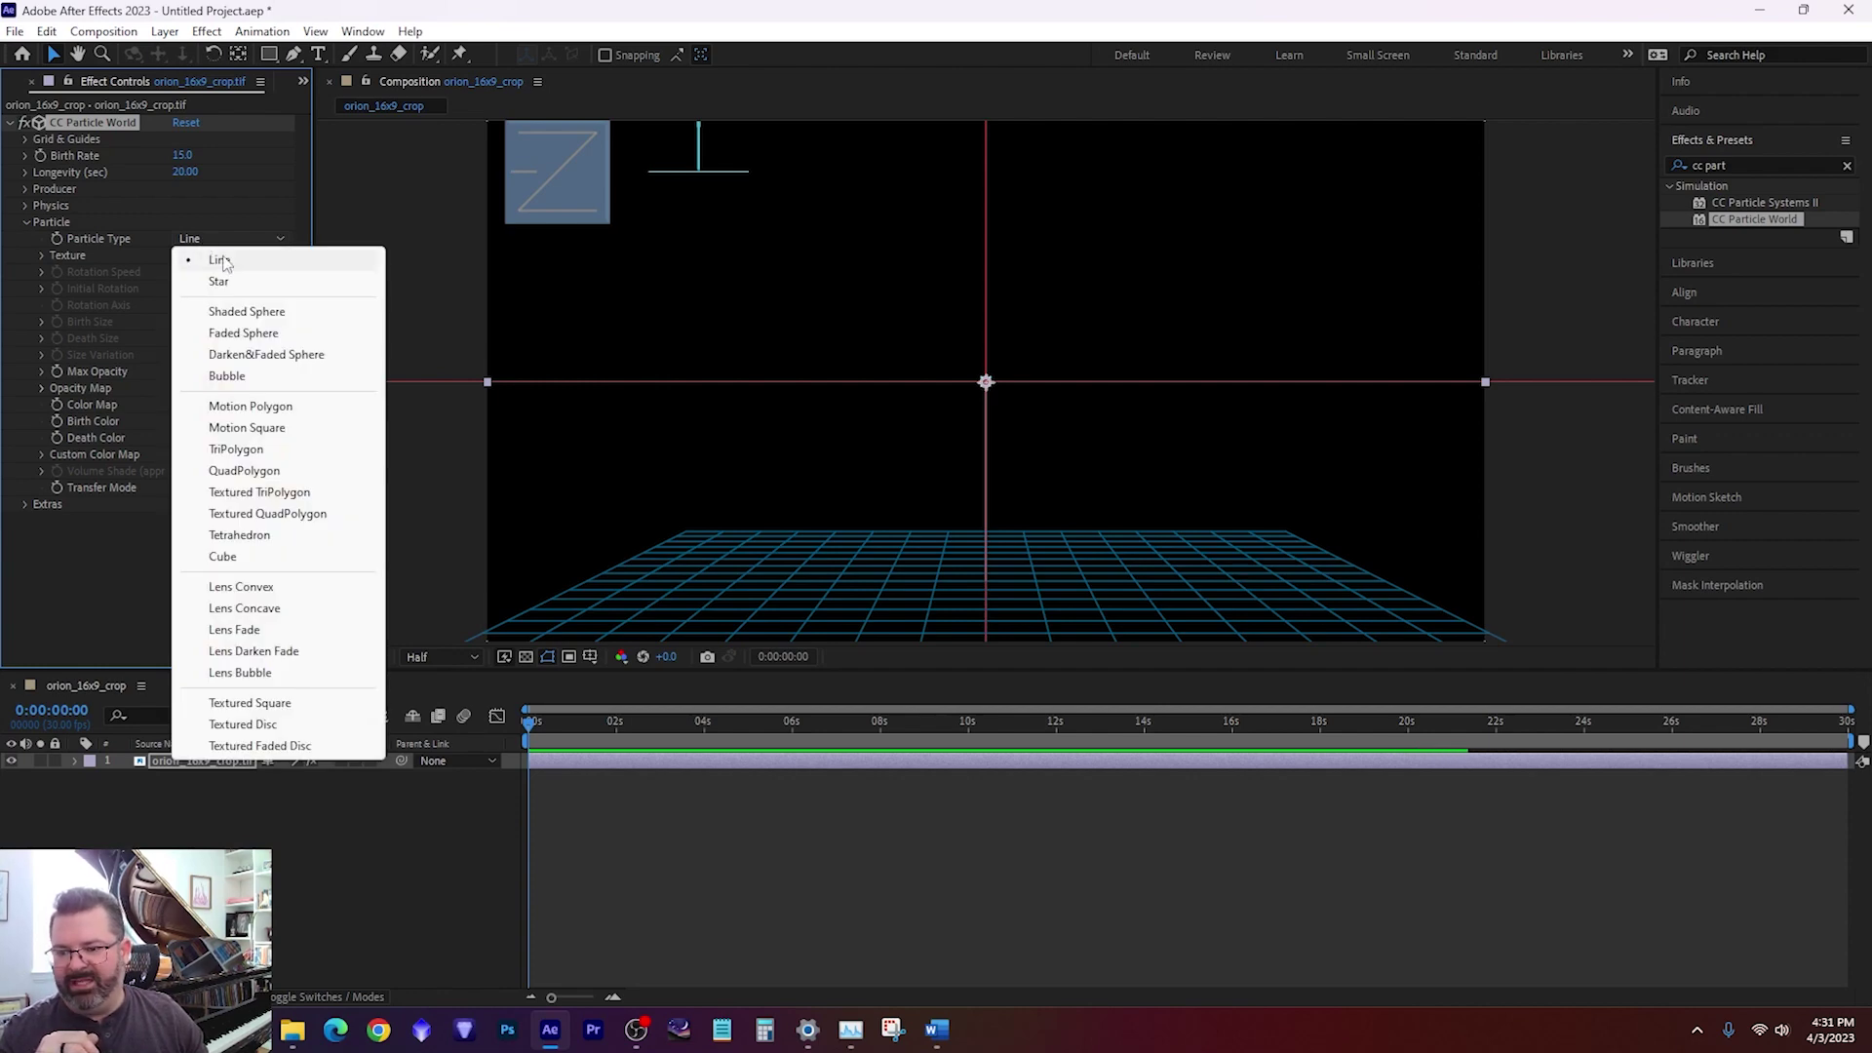
pyautogui.click(267, 334)
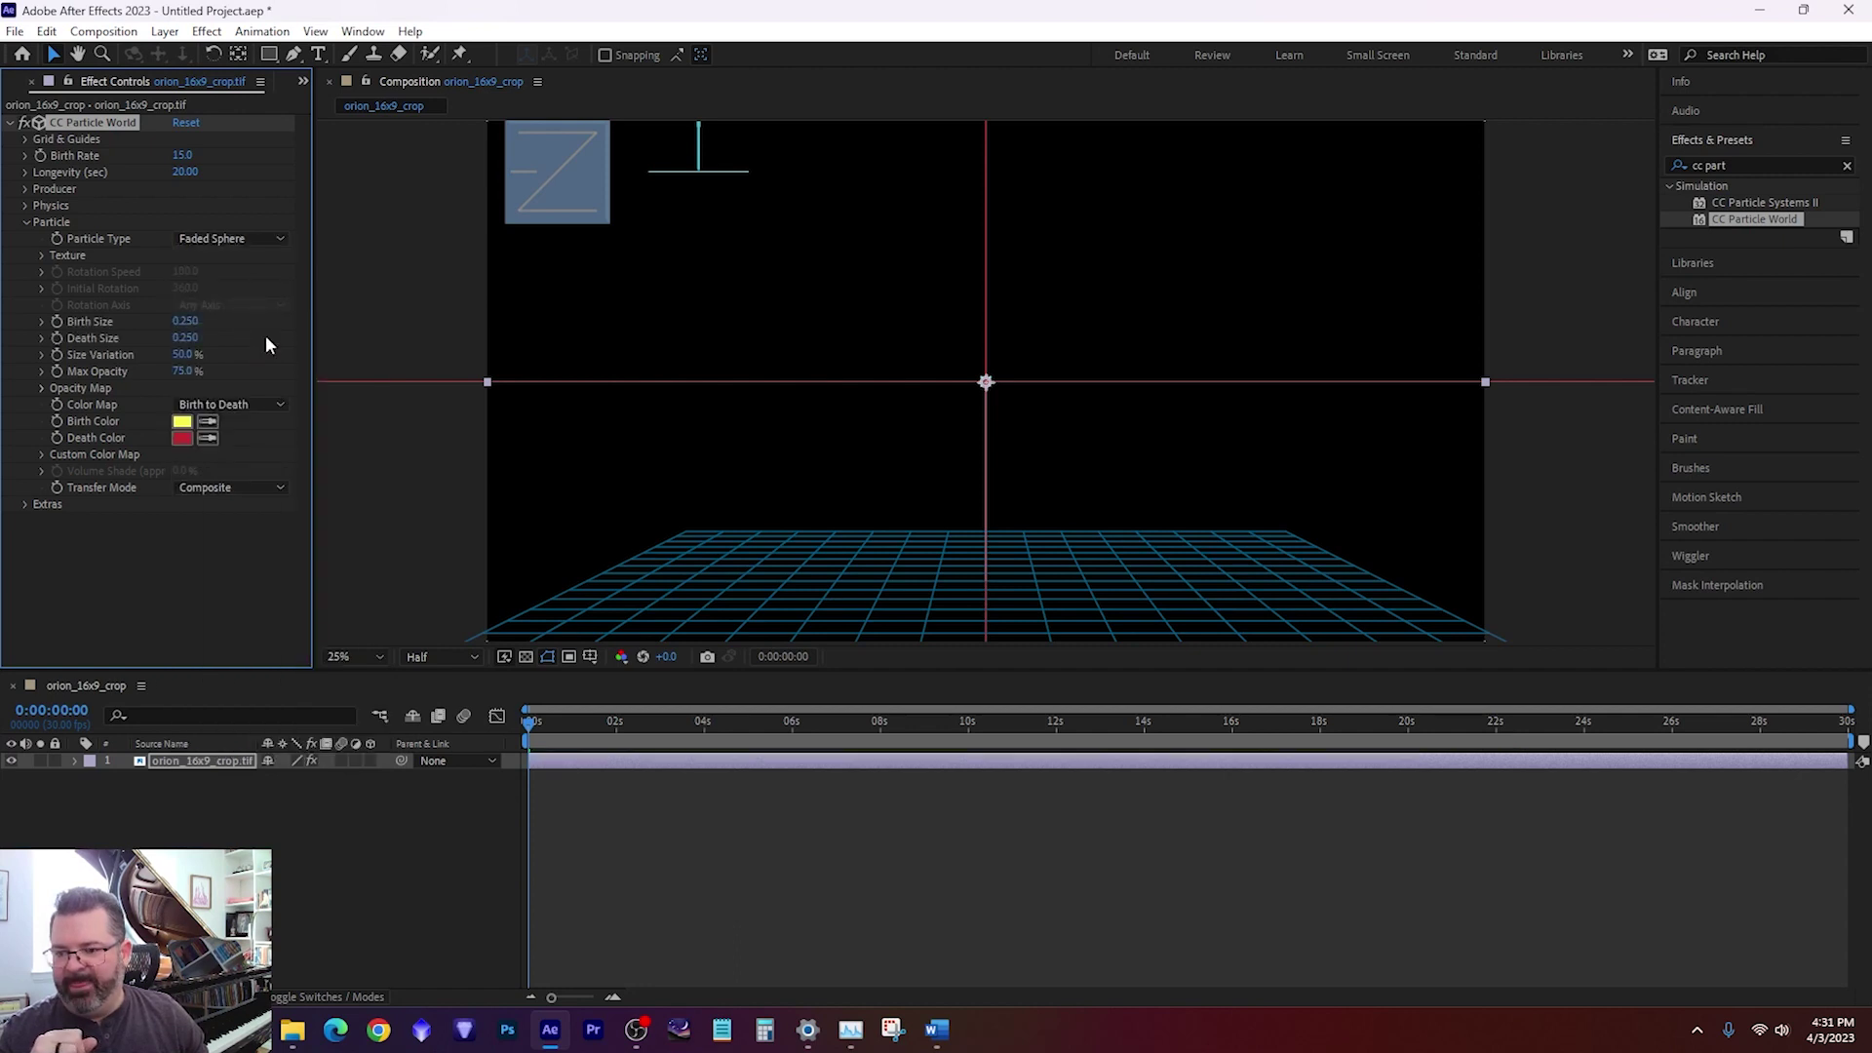
# Step: Set birth and death size to 0.020, size variation 100%, and max opacity 100%
pyautogui.click(187, 322)
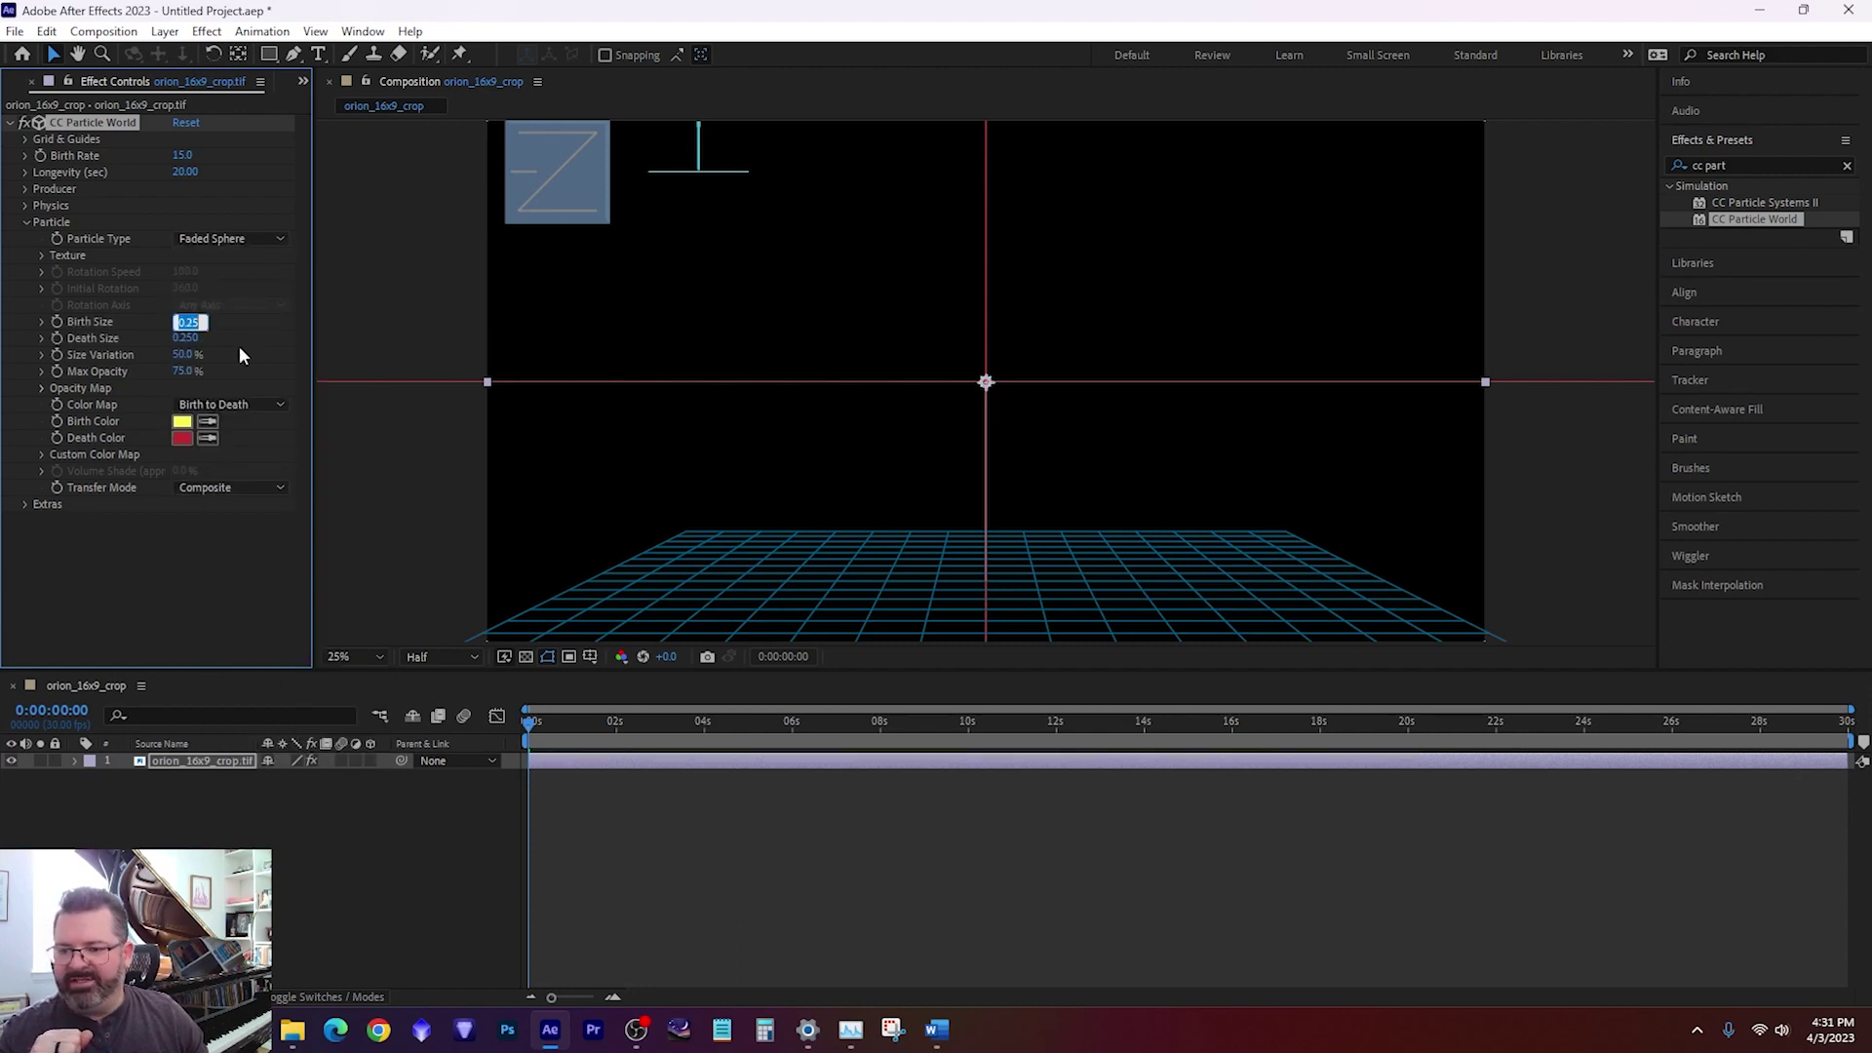
pyautogui.write('0.2')
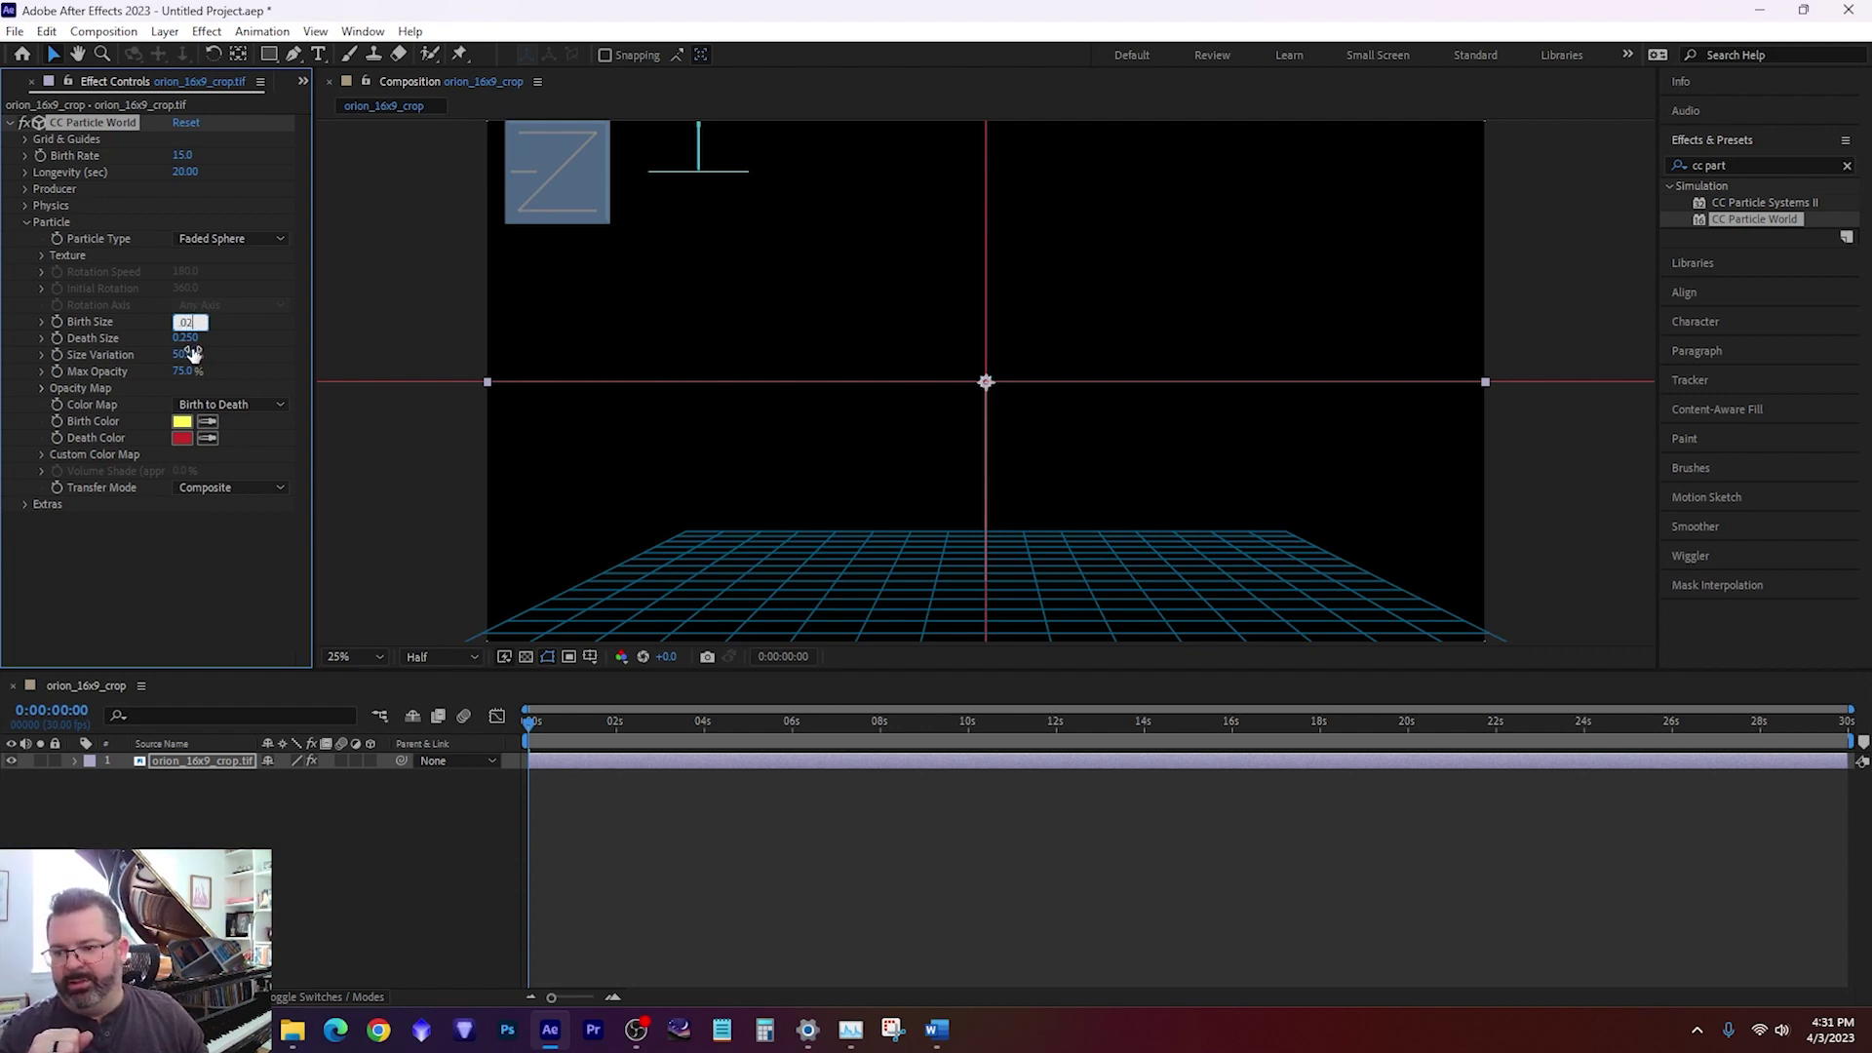
pyautogui.press('Tab')
pyautogui.write('.02')
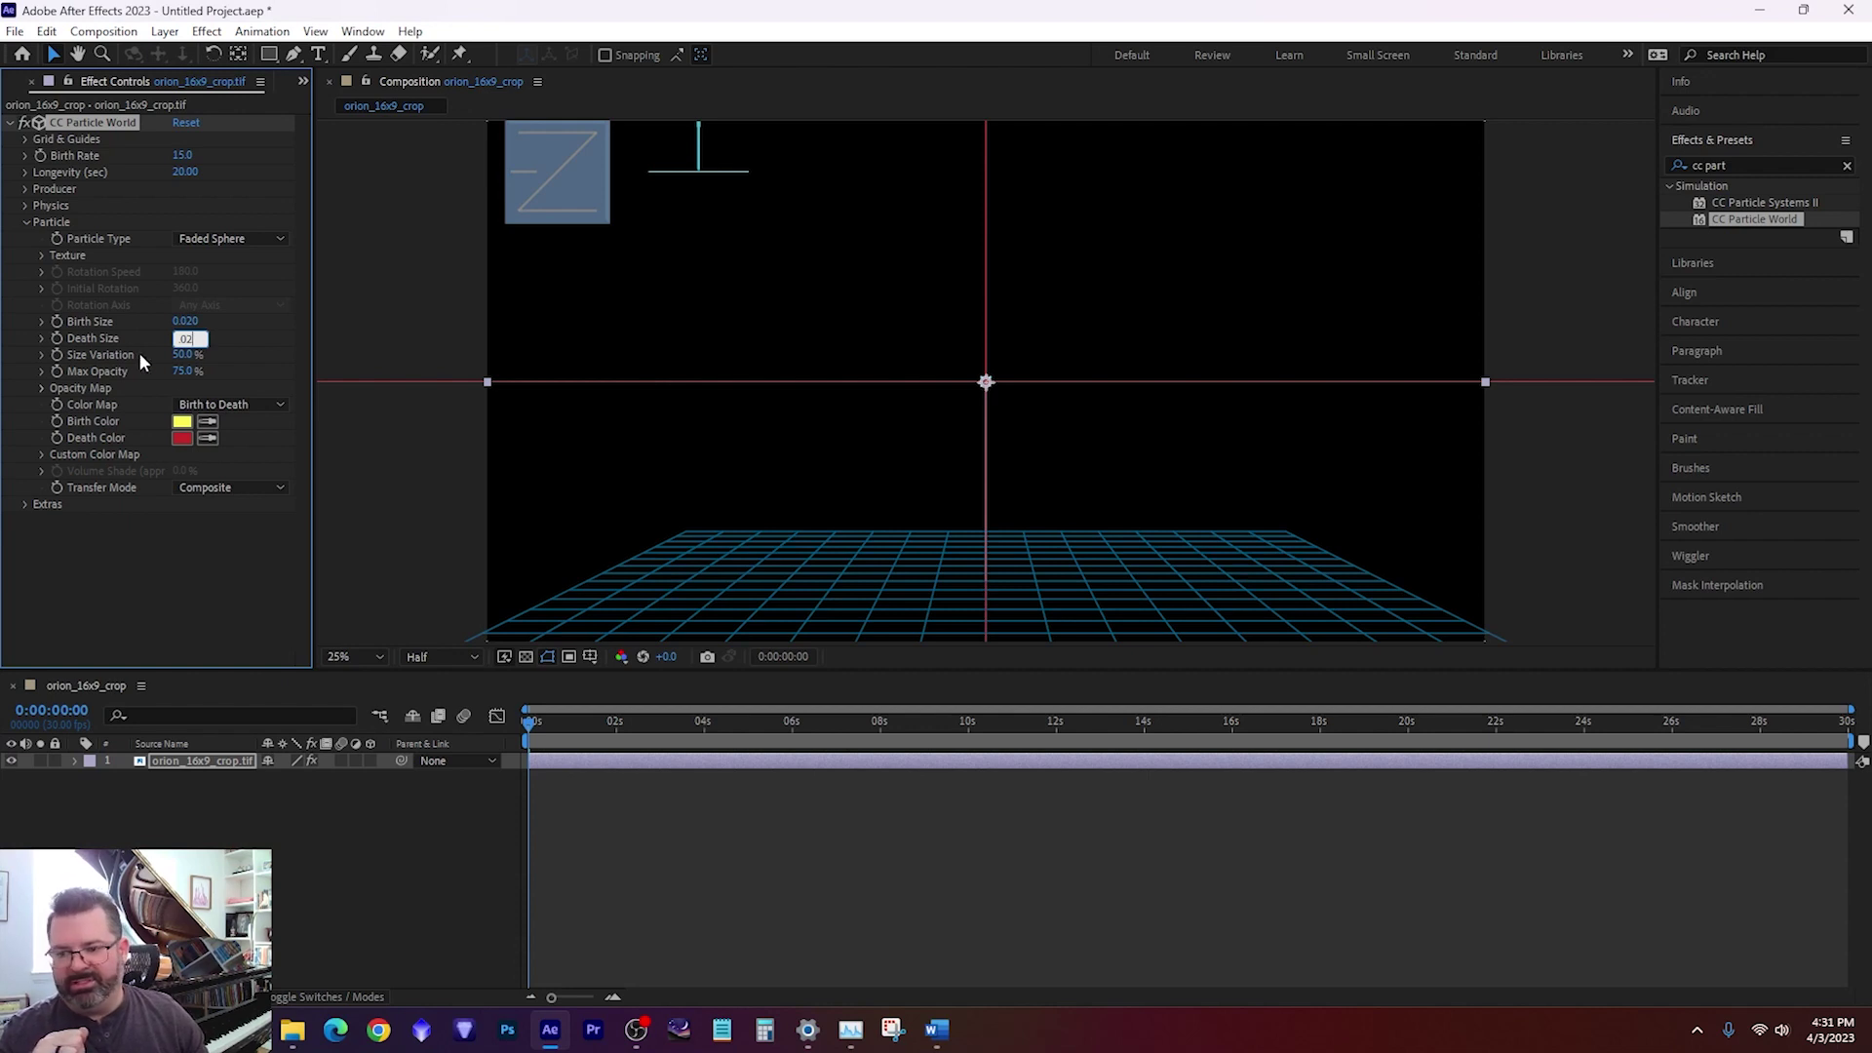
pyautogui.press('Tab')
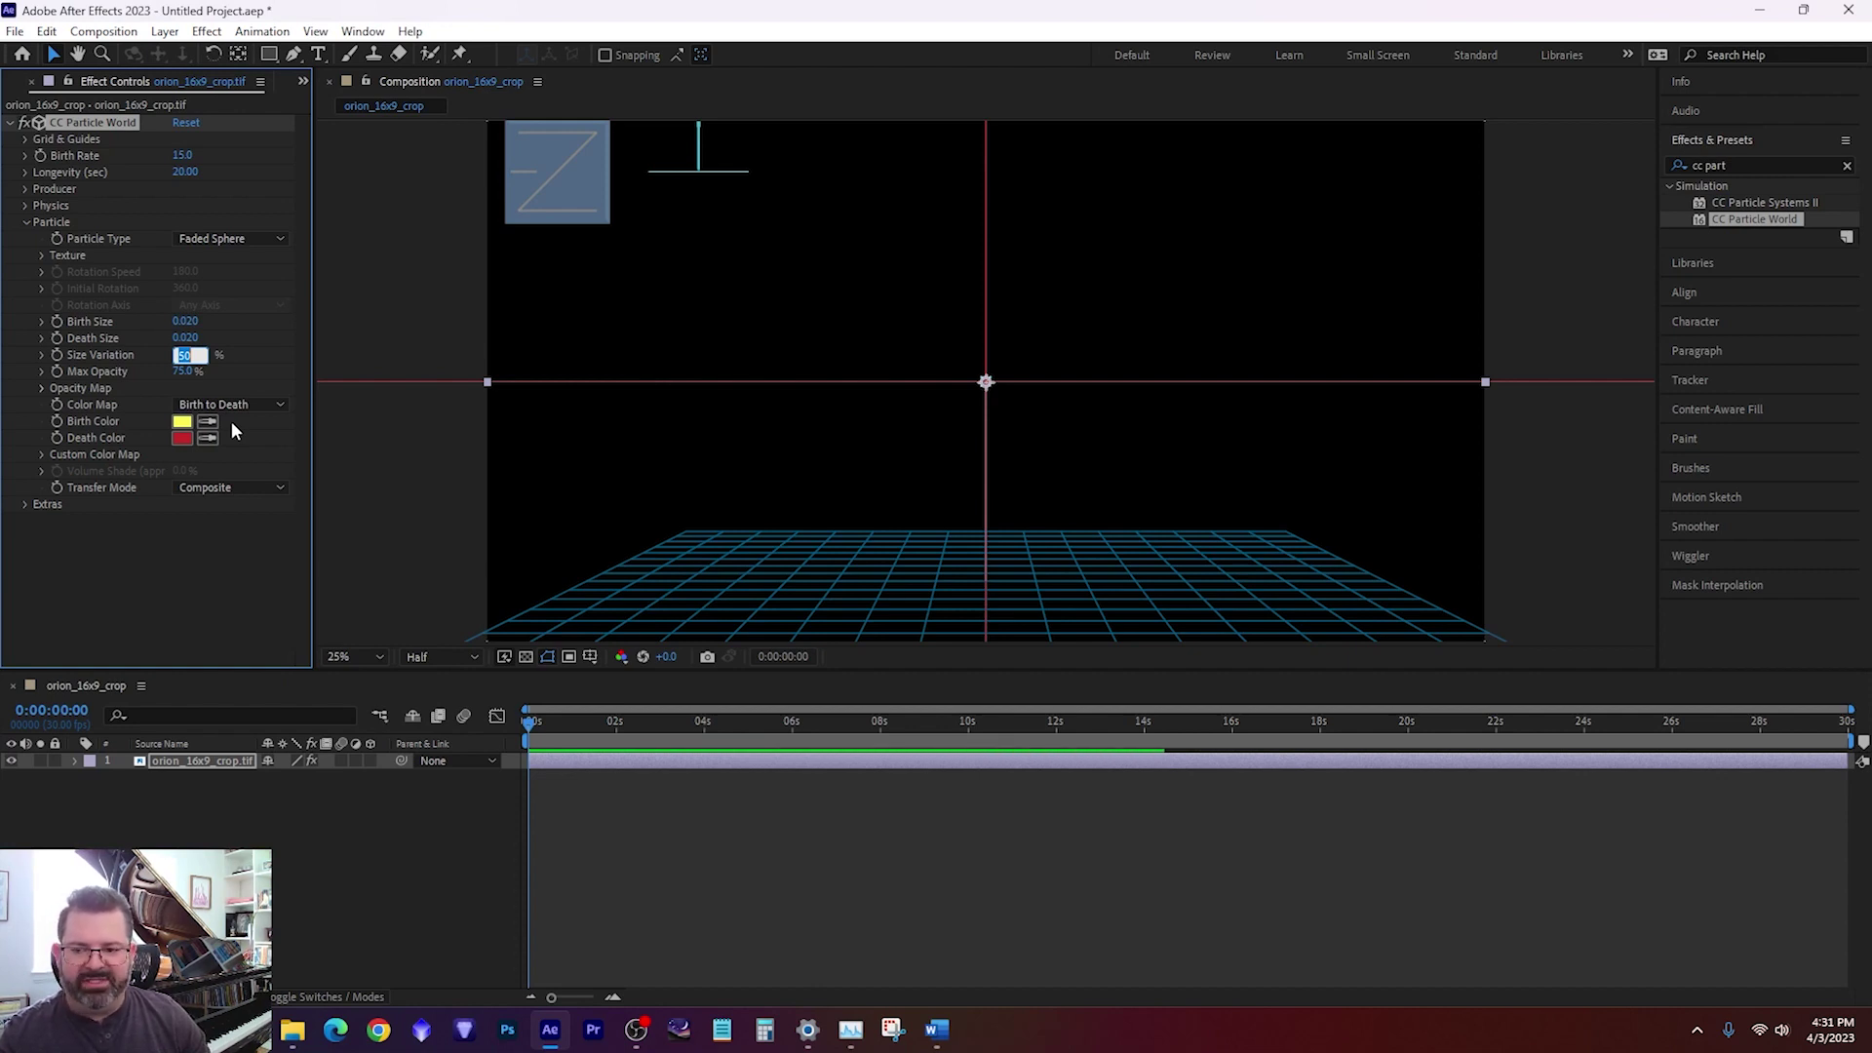
pyautogui.write('100')
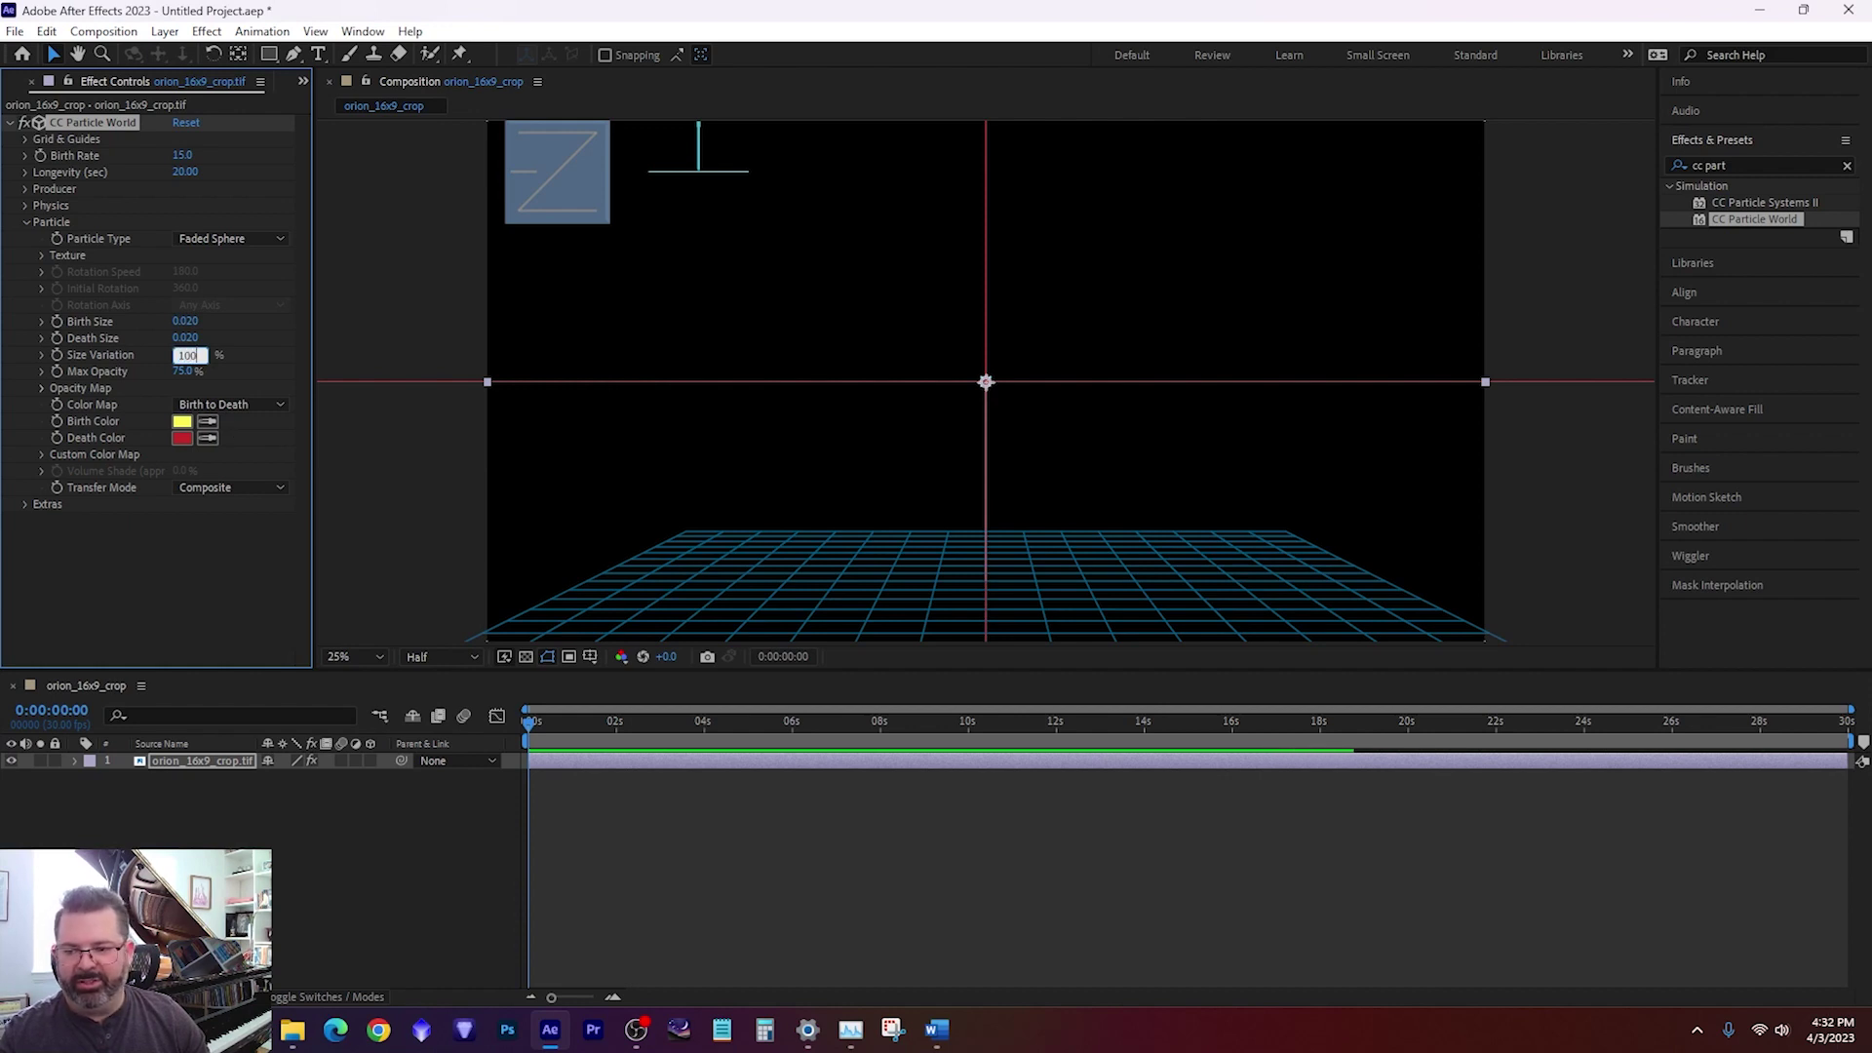
pyautogui.press('Tab')
pyautogui.write('100')
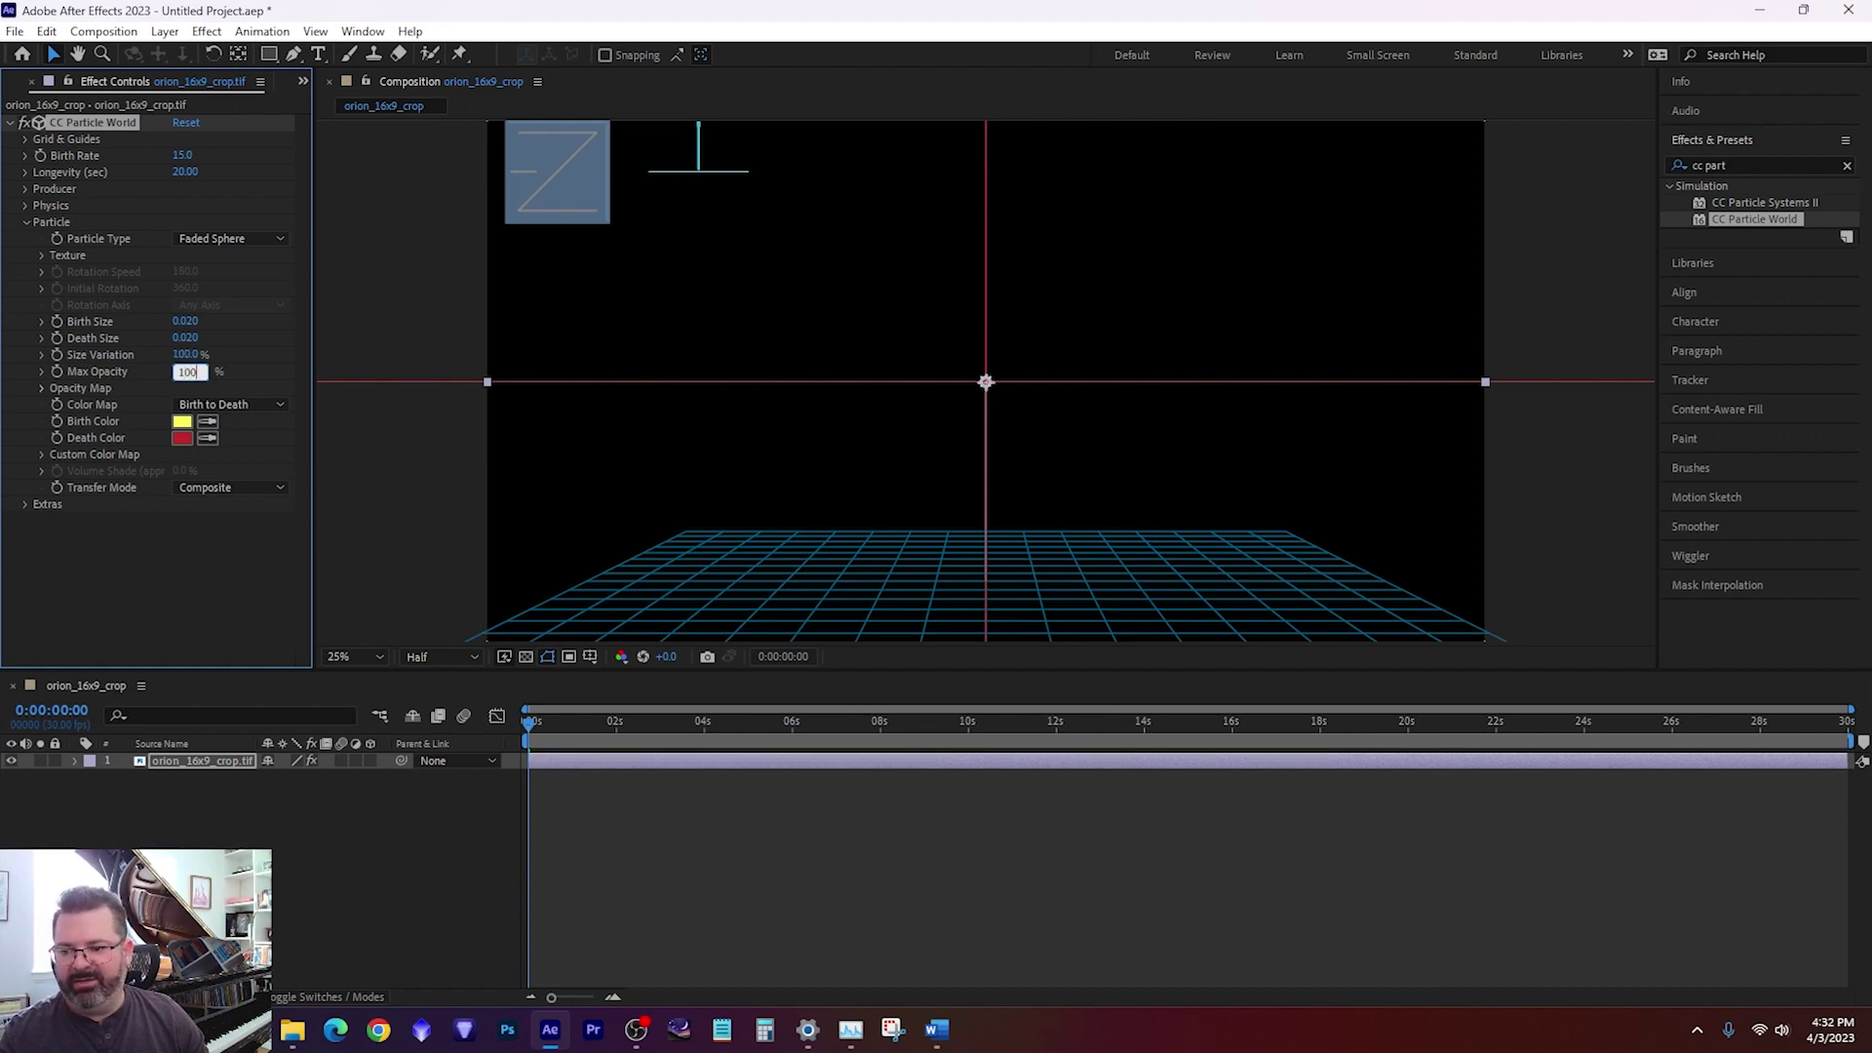
pyautogui.click(216, 614)
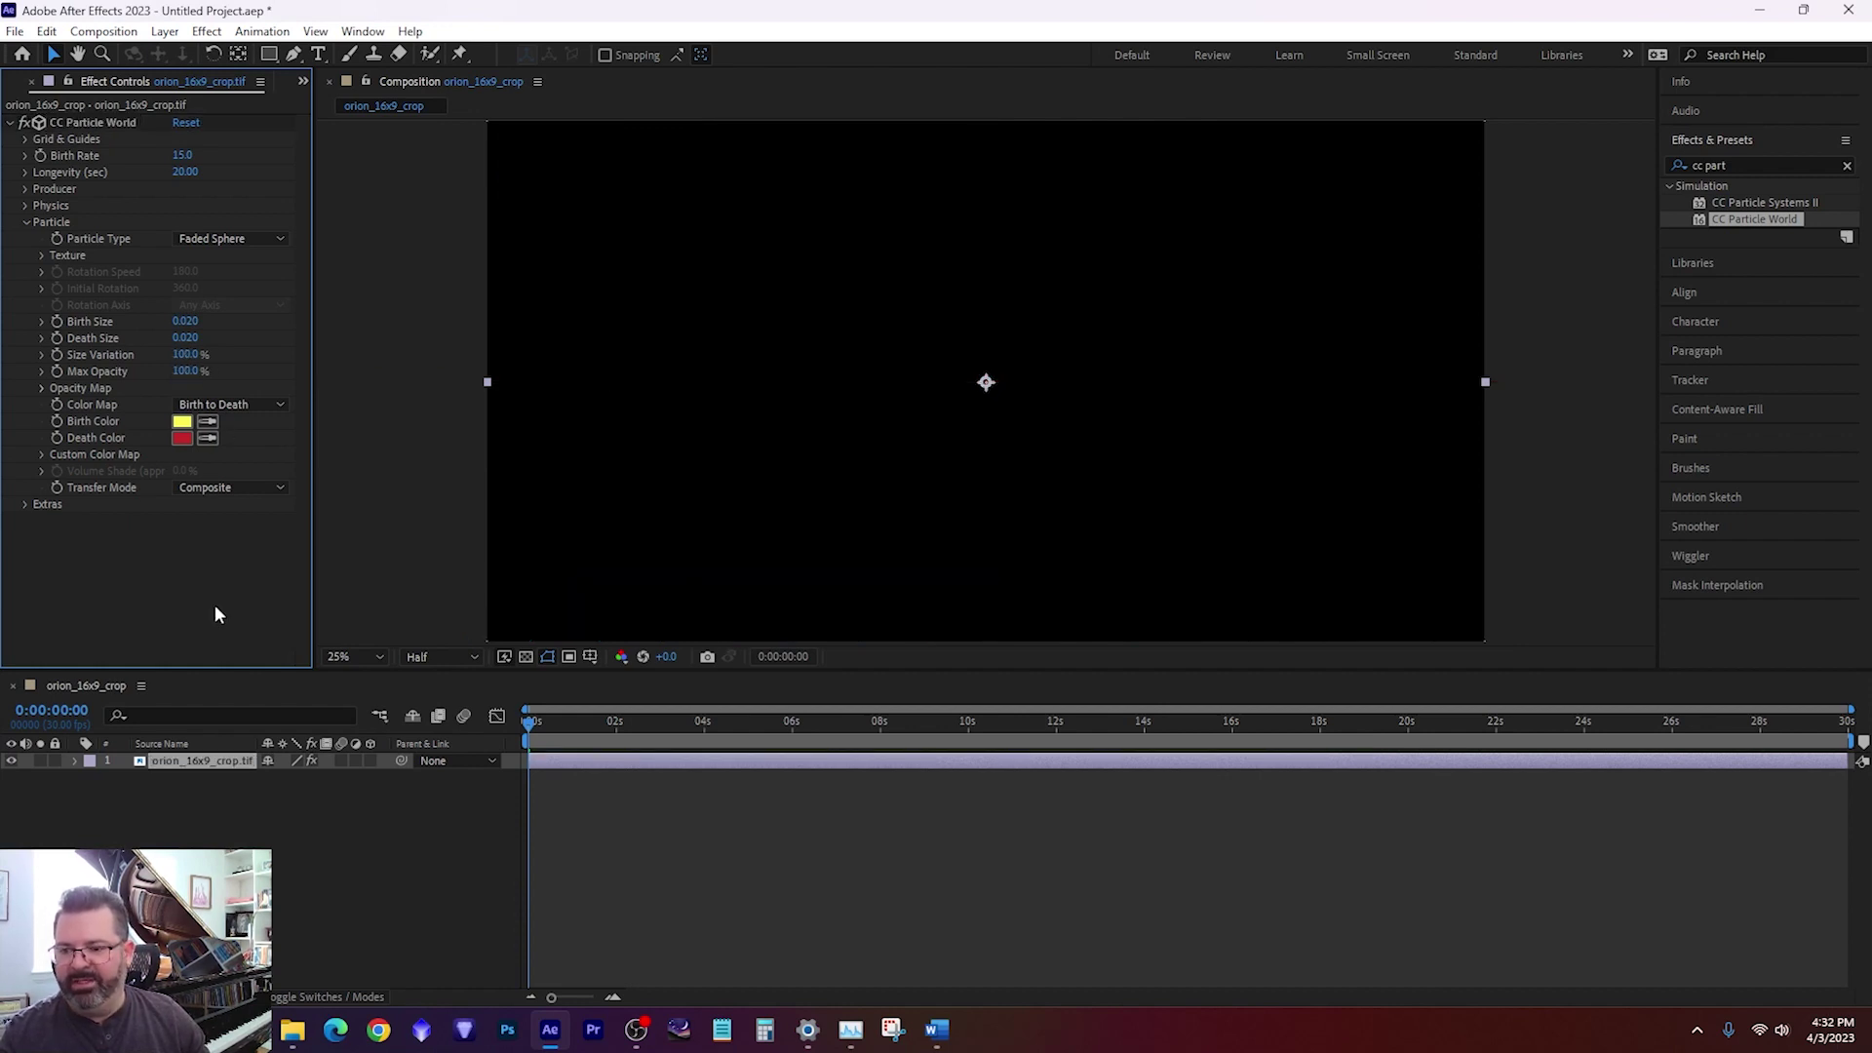
# Step: Make both the birth colour and the death colour pure white
pyautogui.click(181, 422)
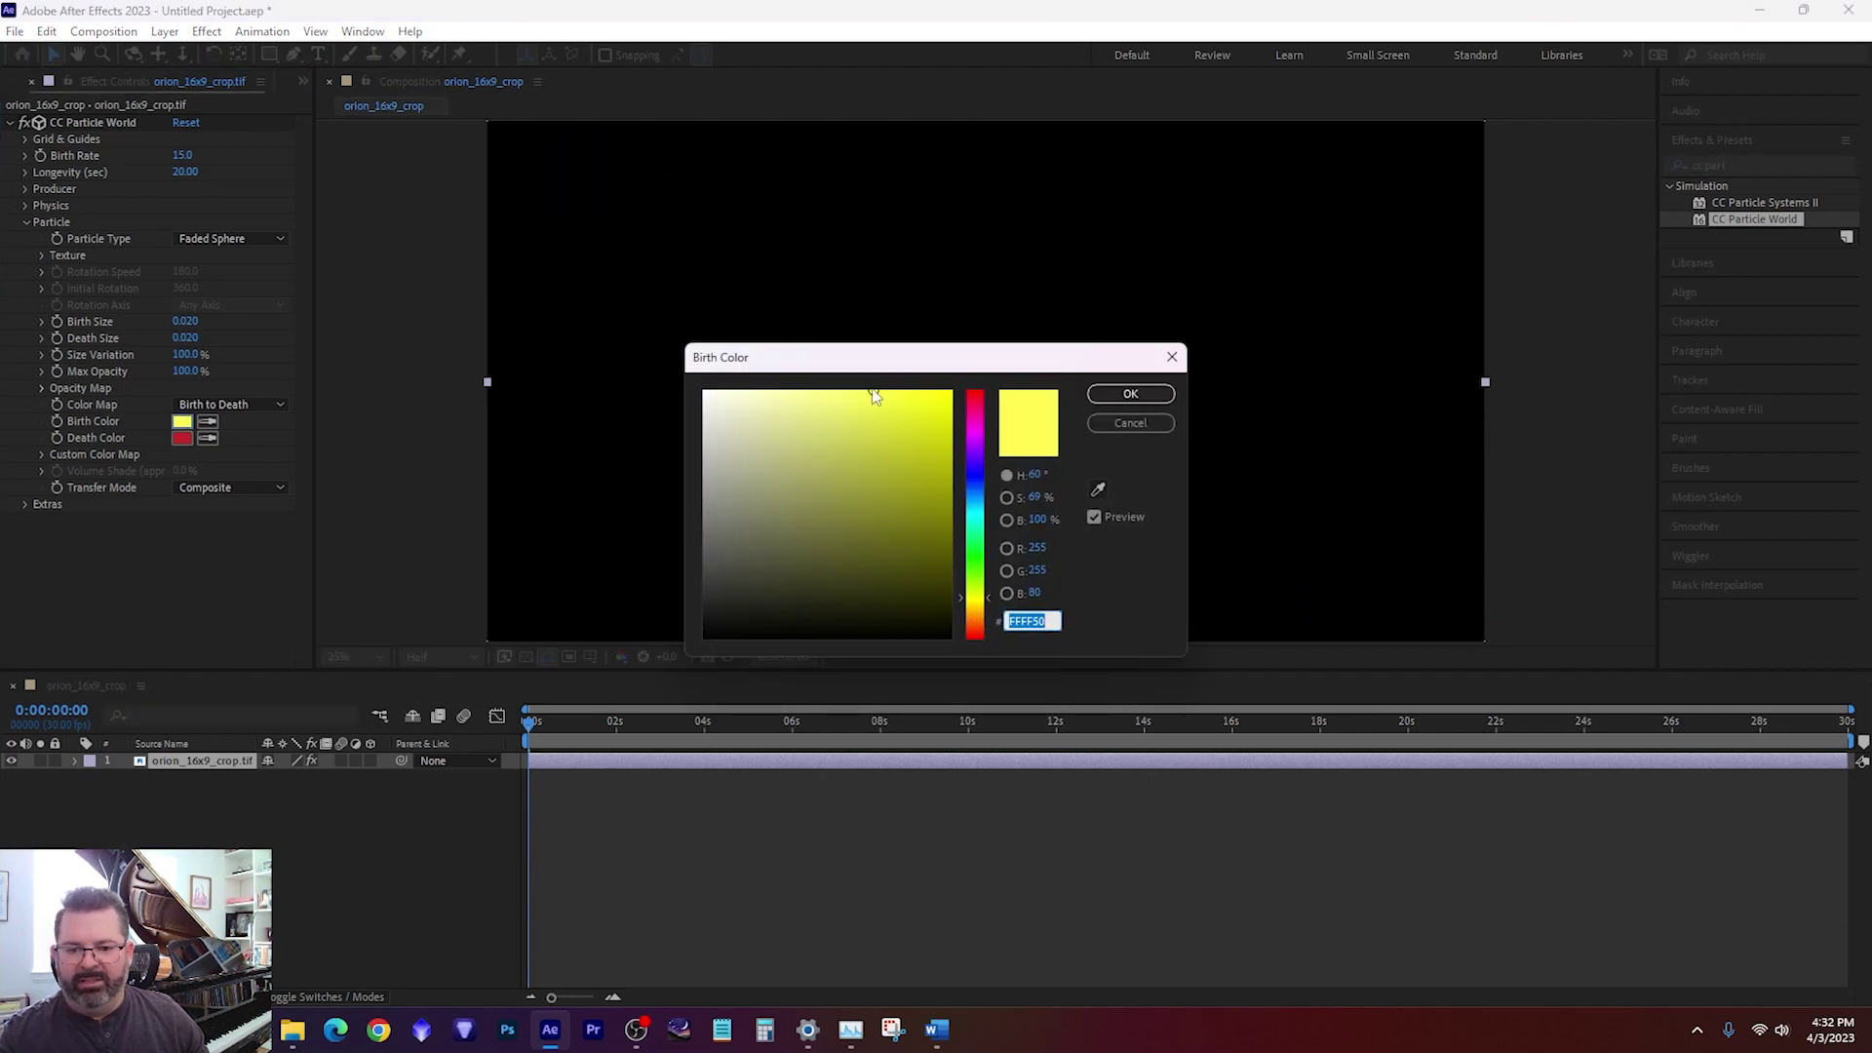
pyautogui.moveTo(873, 396); pyautogui.dragTo(684, 370)
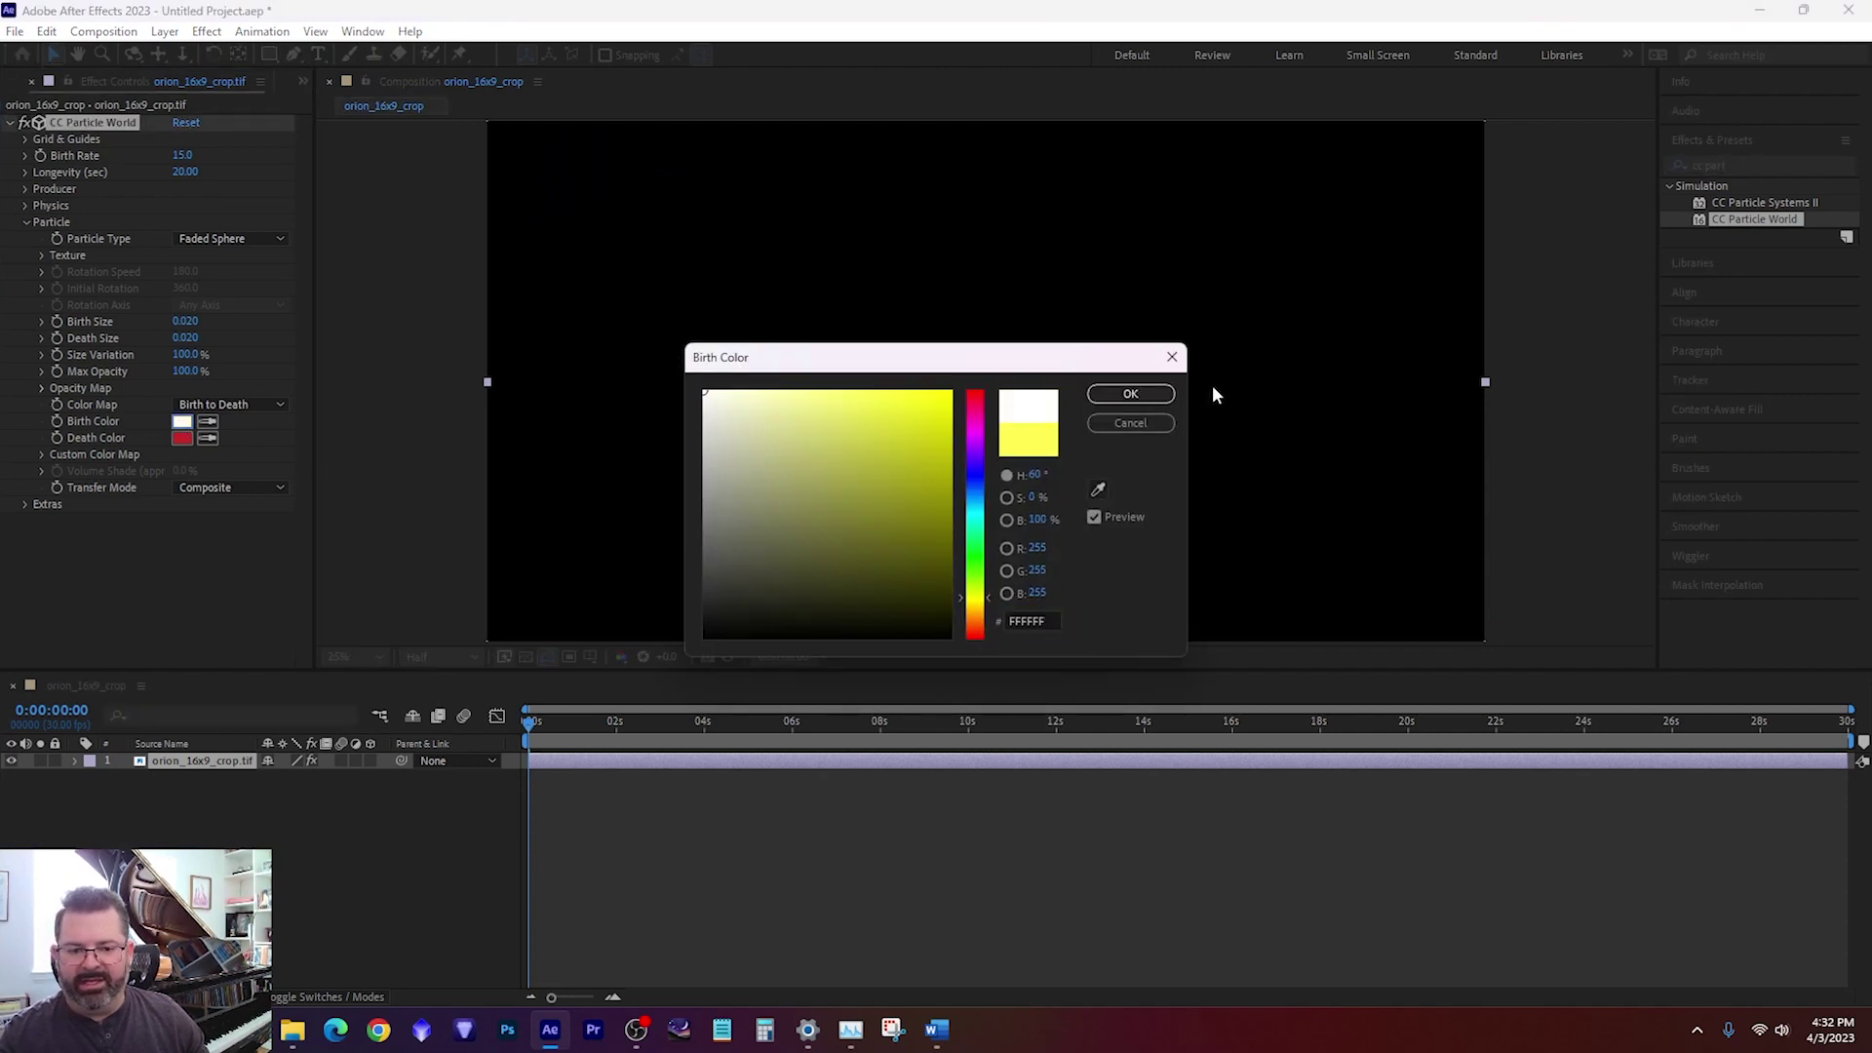
pyautogui.click(1130, 394)
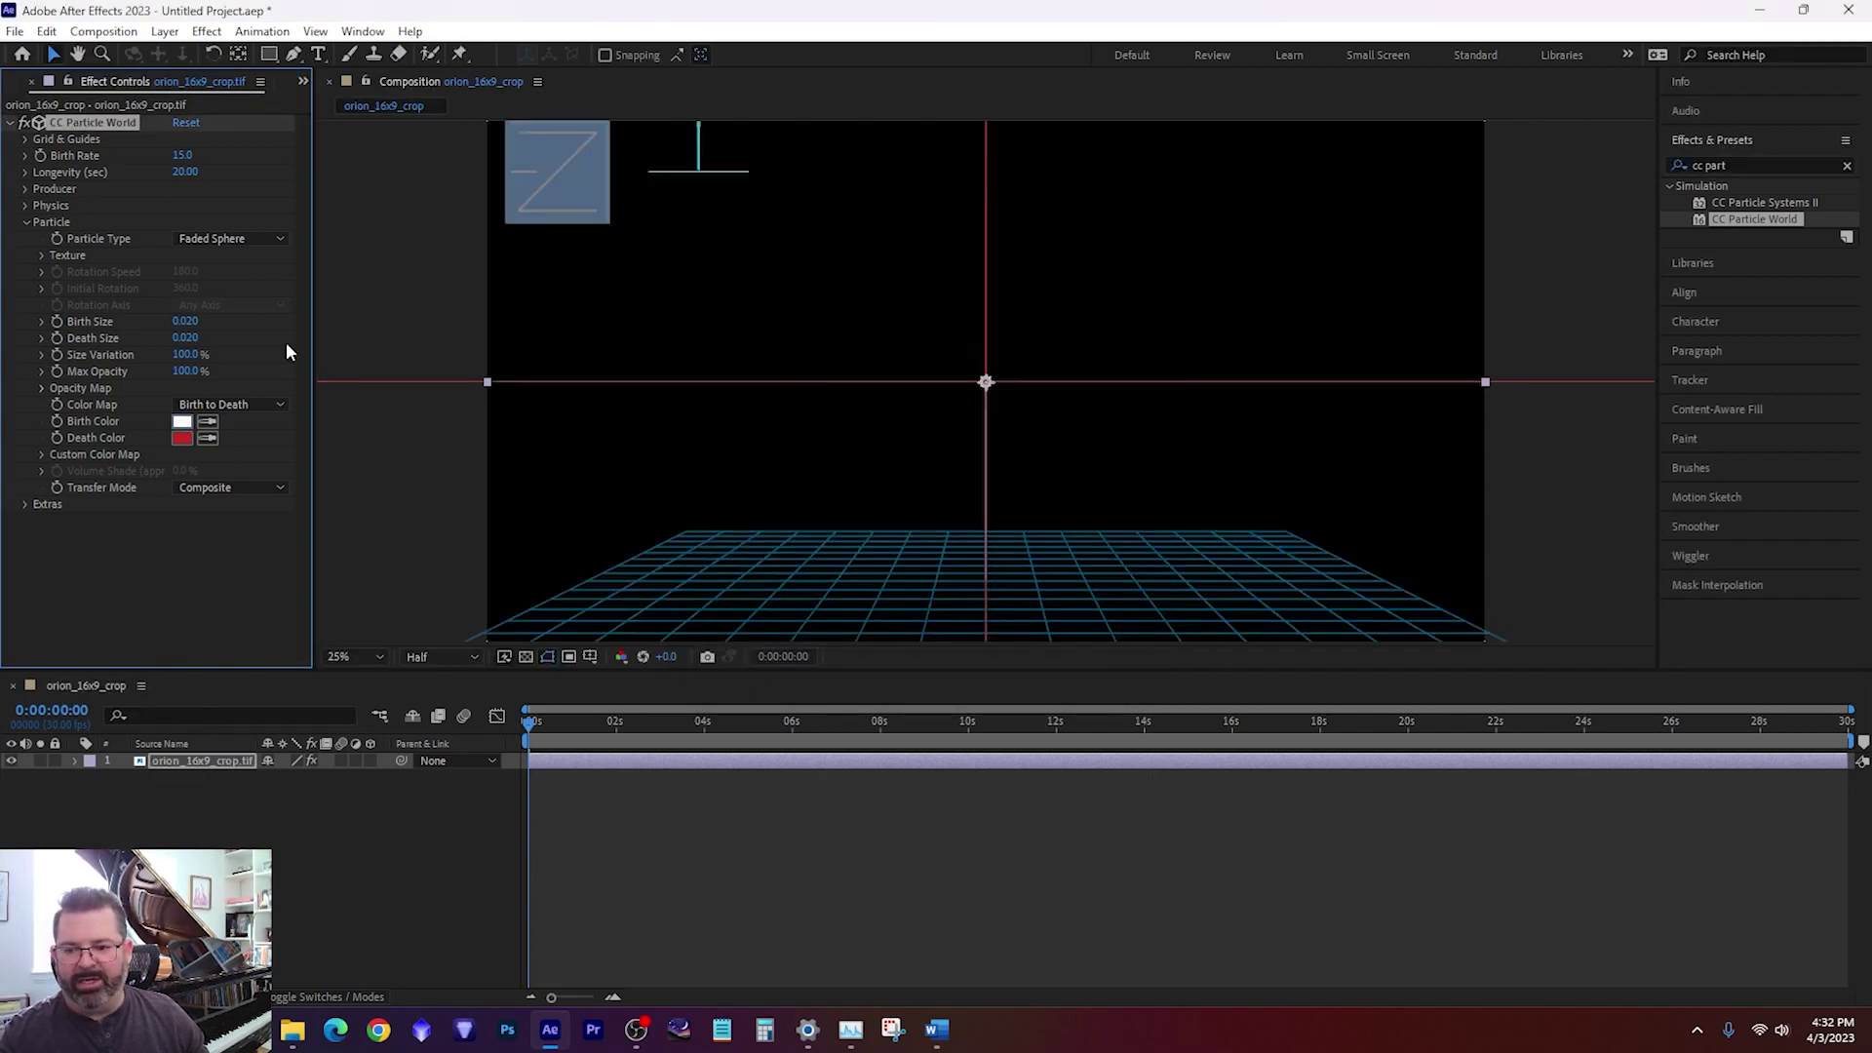
pyautogui.click(182, 438)
pyautogui.moveTo(897, 435); pyautogui.dragTo(602, 341)
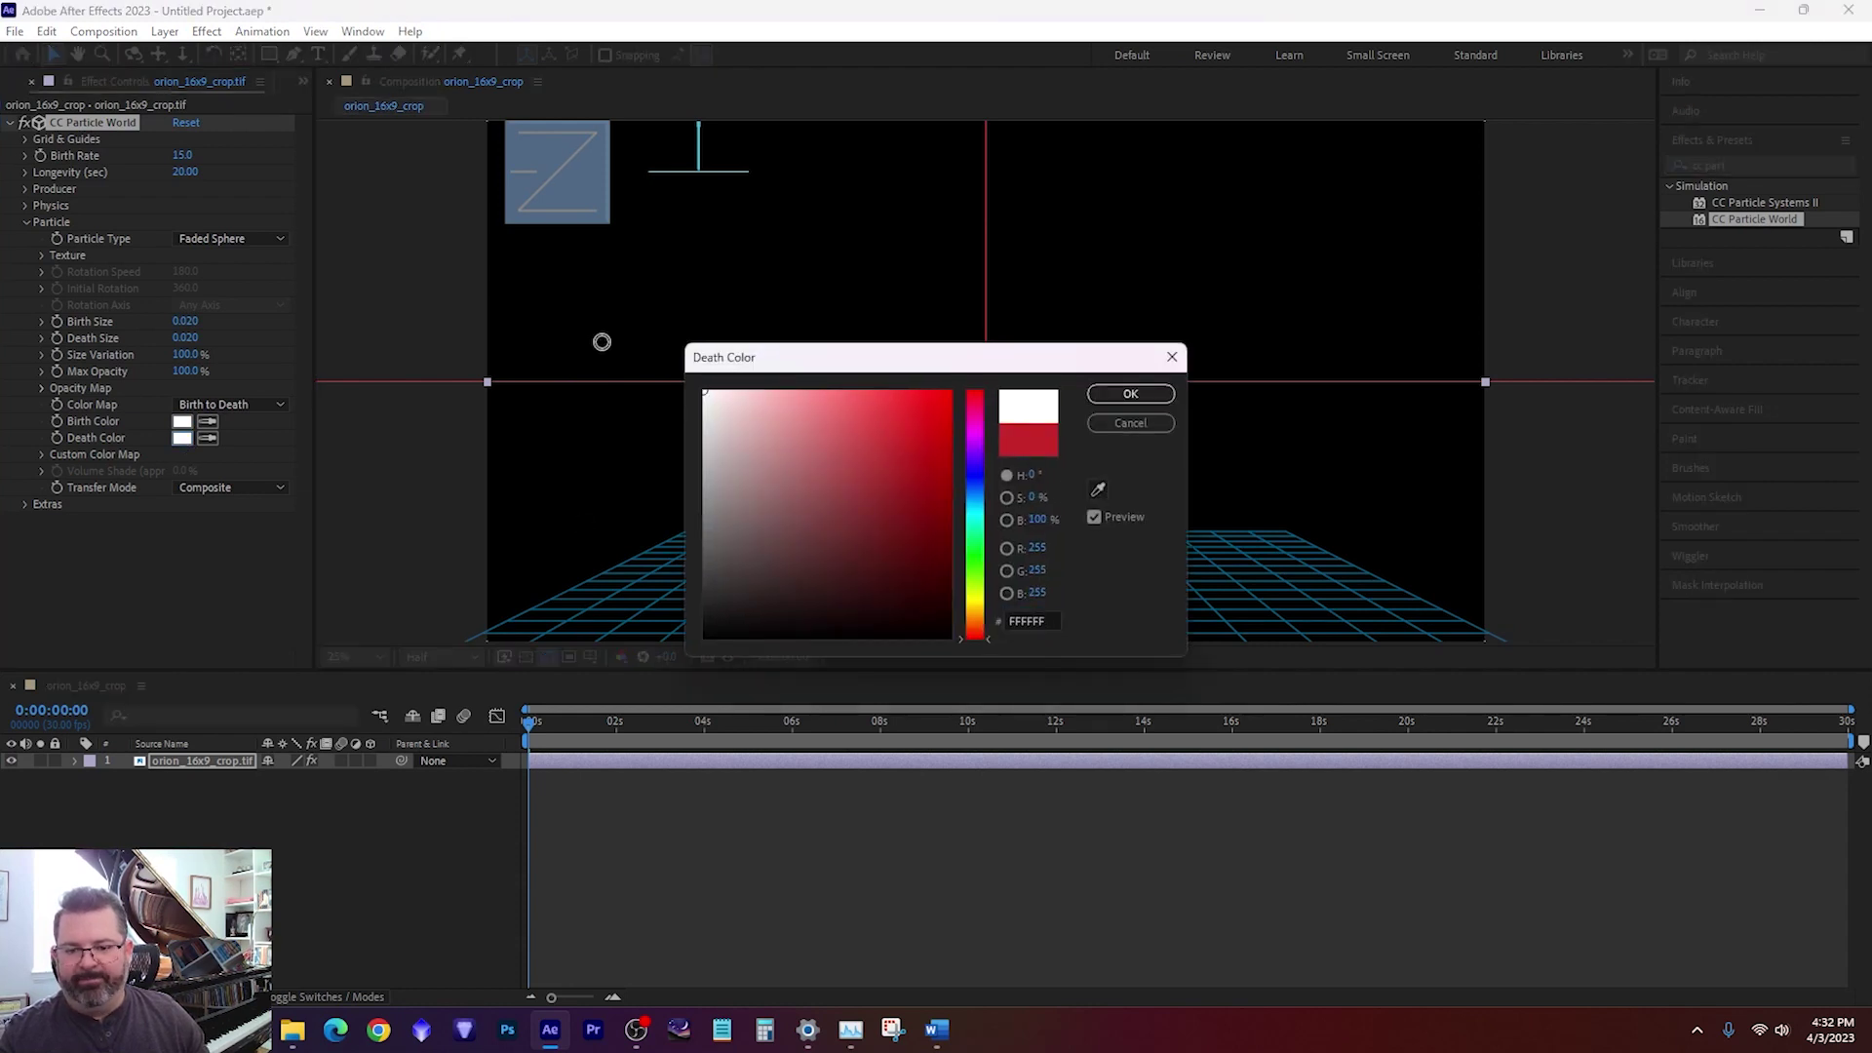
pyautogui.click(1128, 396)
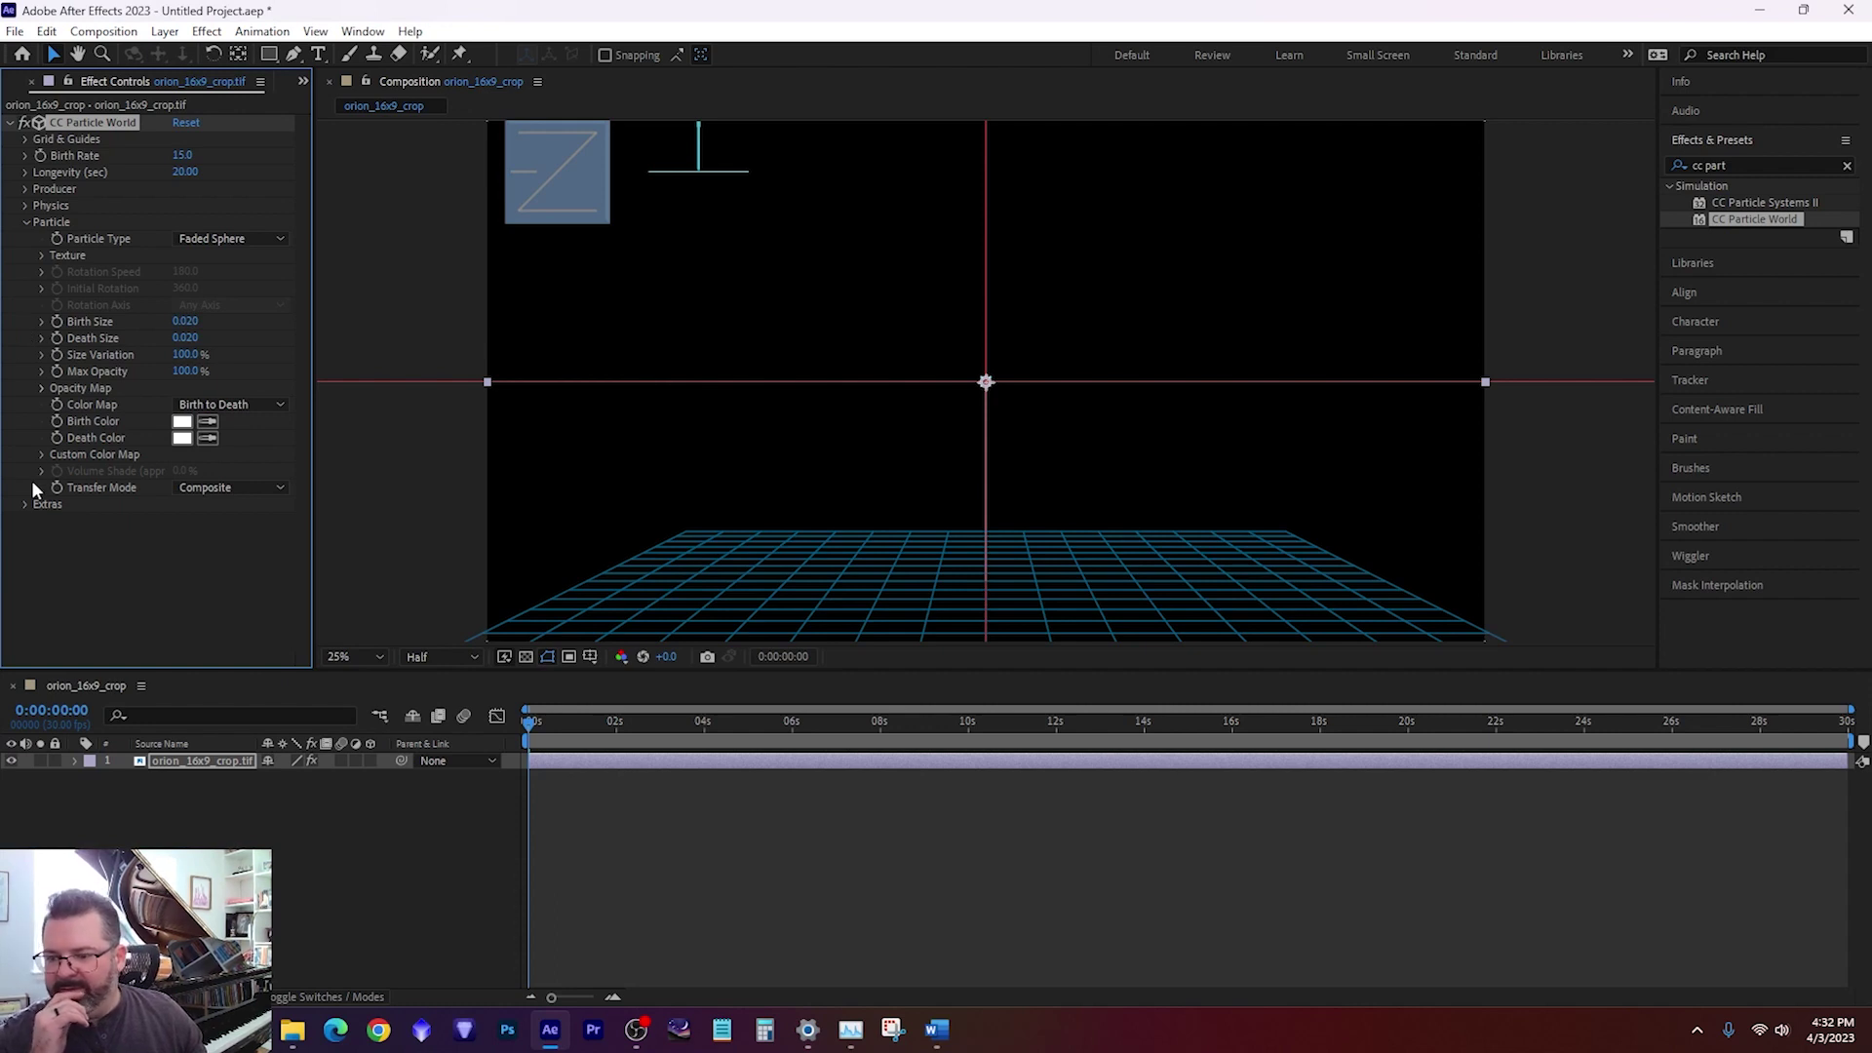
# Step: Enable Composite With Original in CC Particle World's Extras group
pyautogui.click(26, 222)
pyautogui.click(26, 239)
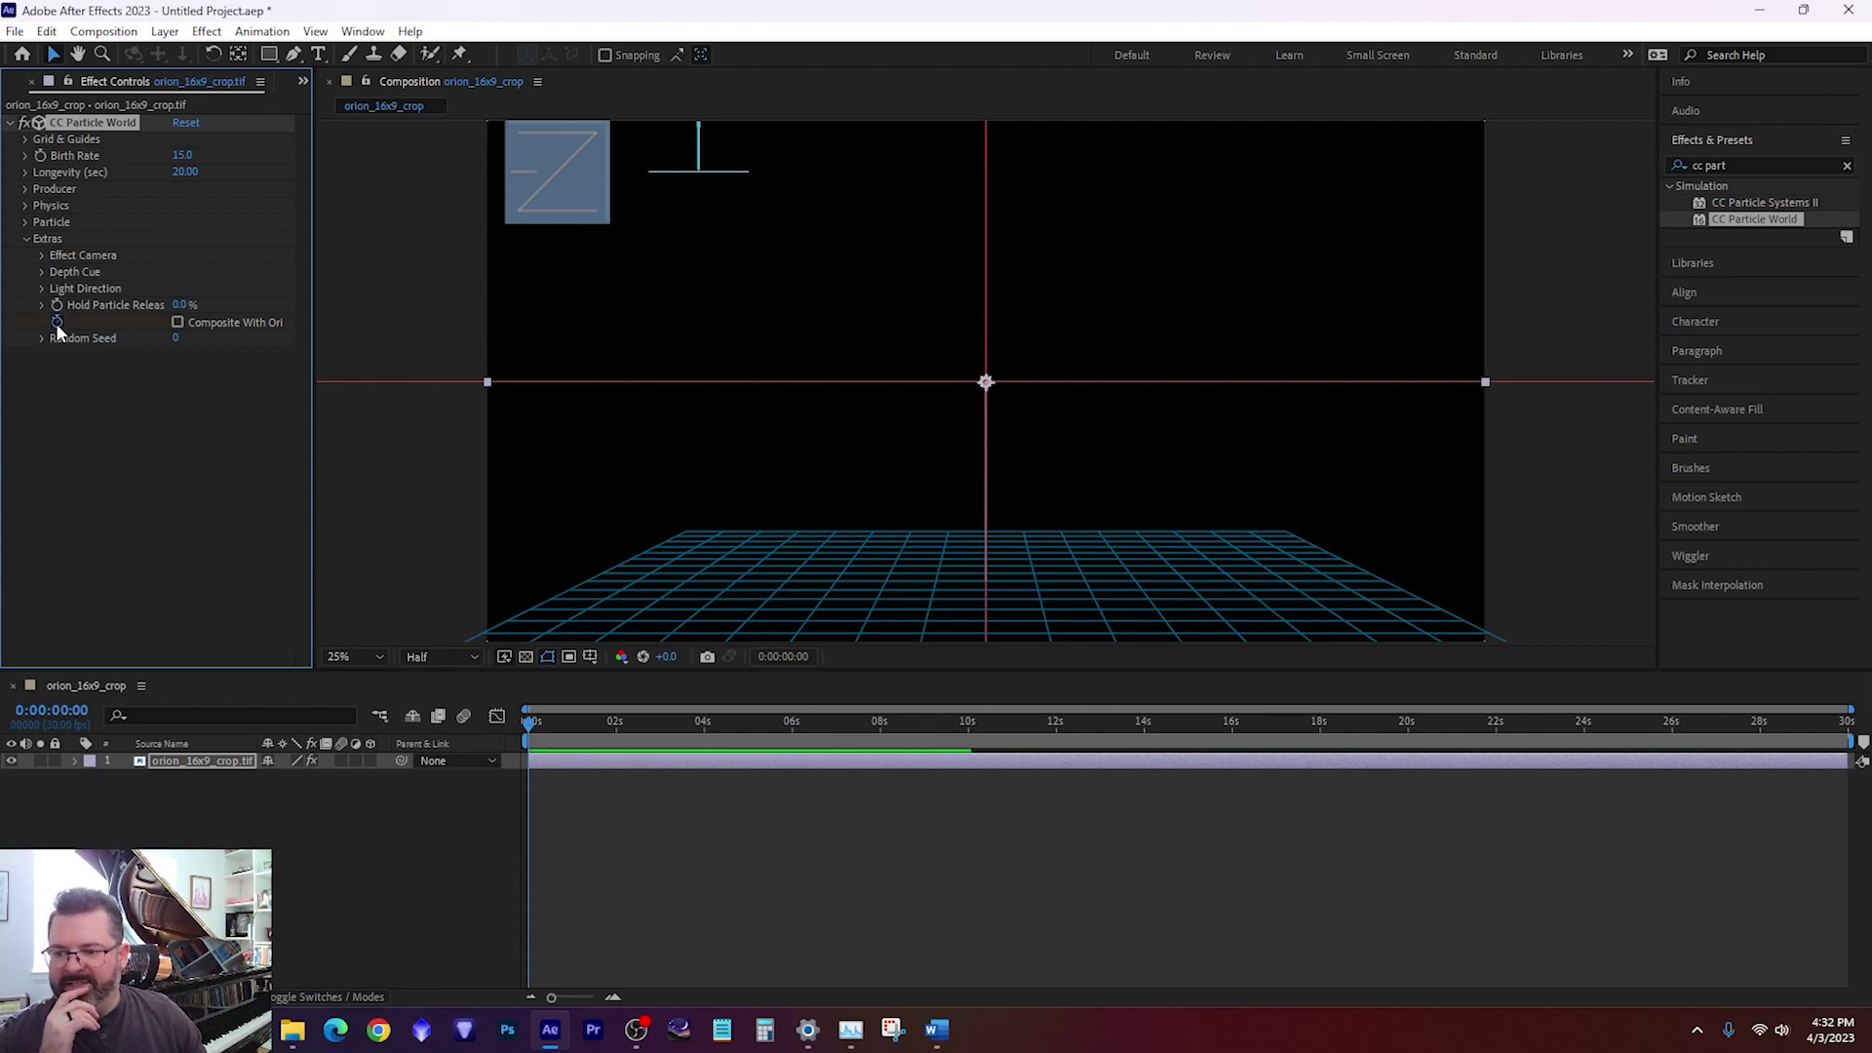
pyautogui.click(177, 322)
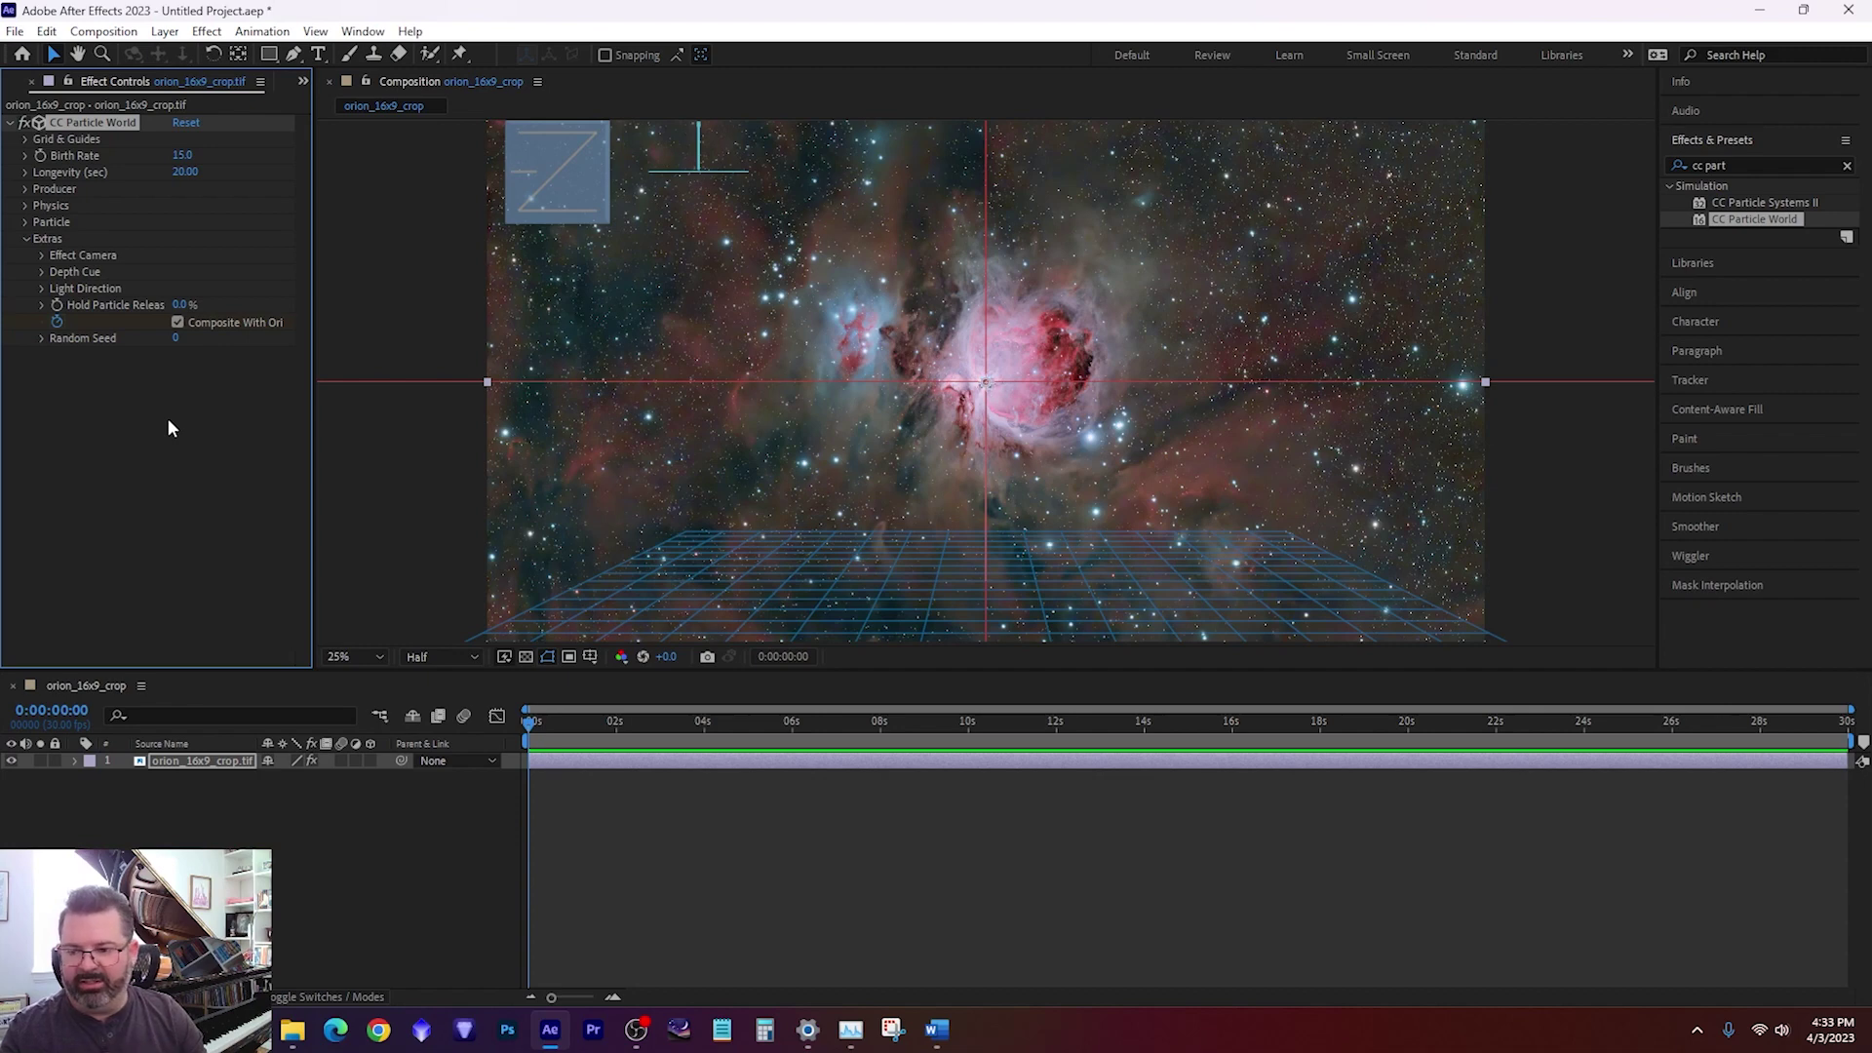
# Step: Deselect the layer and play the star fly-through preview, stopping near 6 seconds
pyautogui.click(823, 829)
pyautogui.press('space')
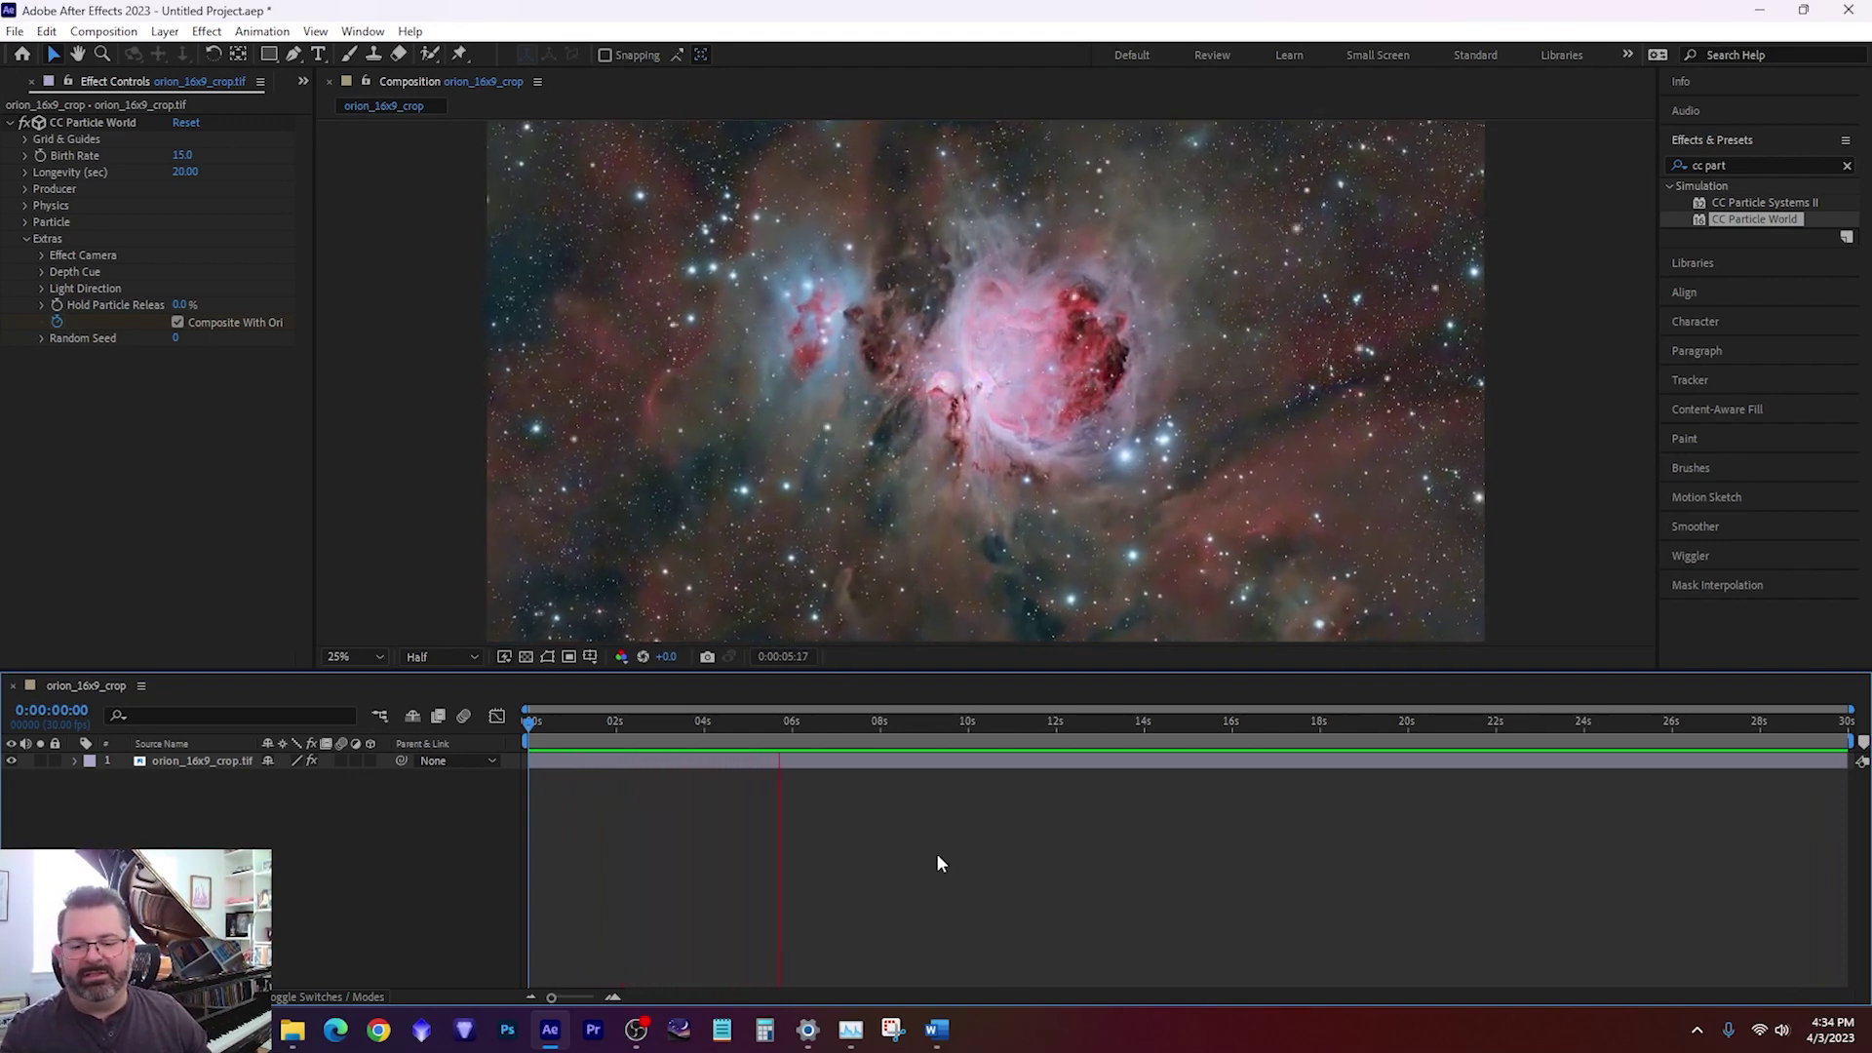
pyautogui.press('space')
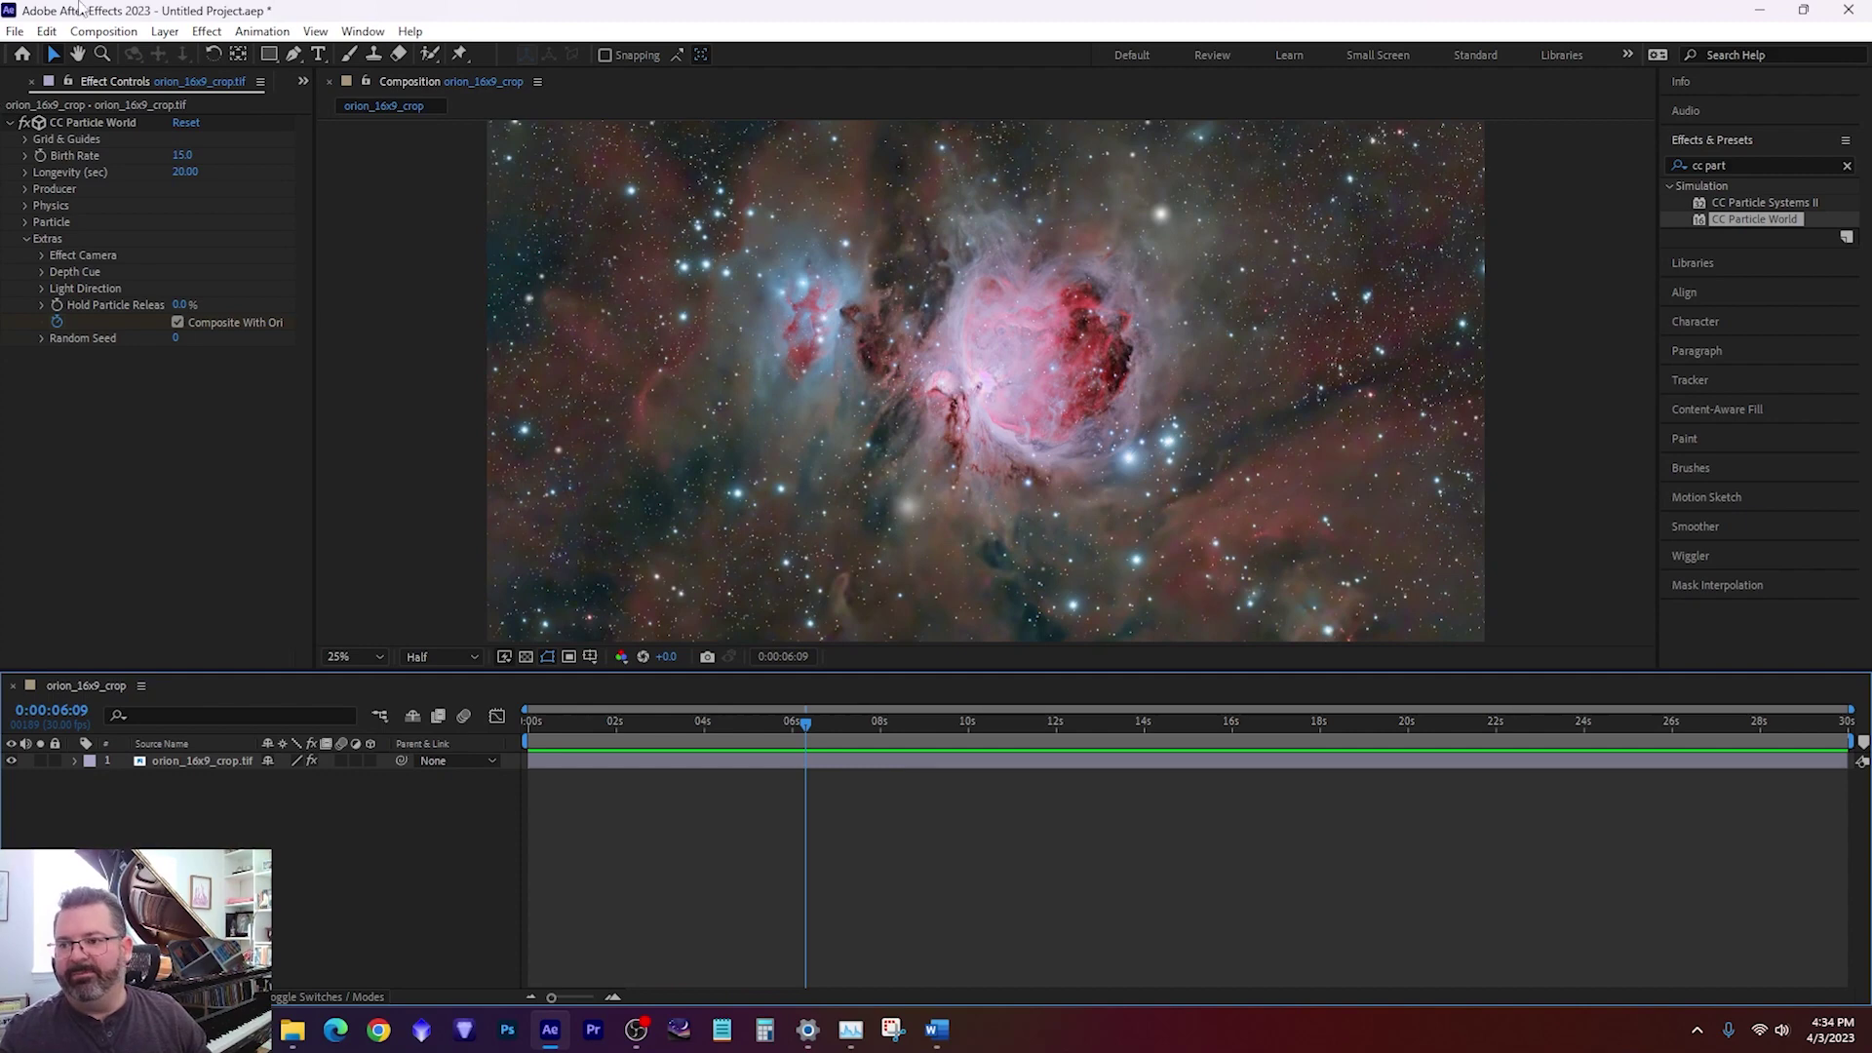
# Step: Add the orion_16x9_crop composition to the Adobe Media Encoder queue via File > Export
pyautogui.click(15, 31)
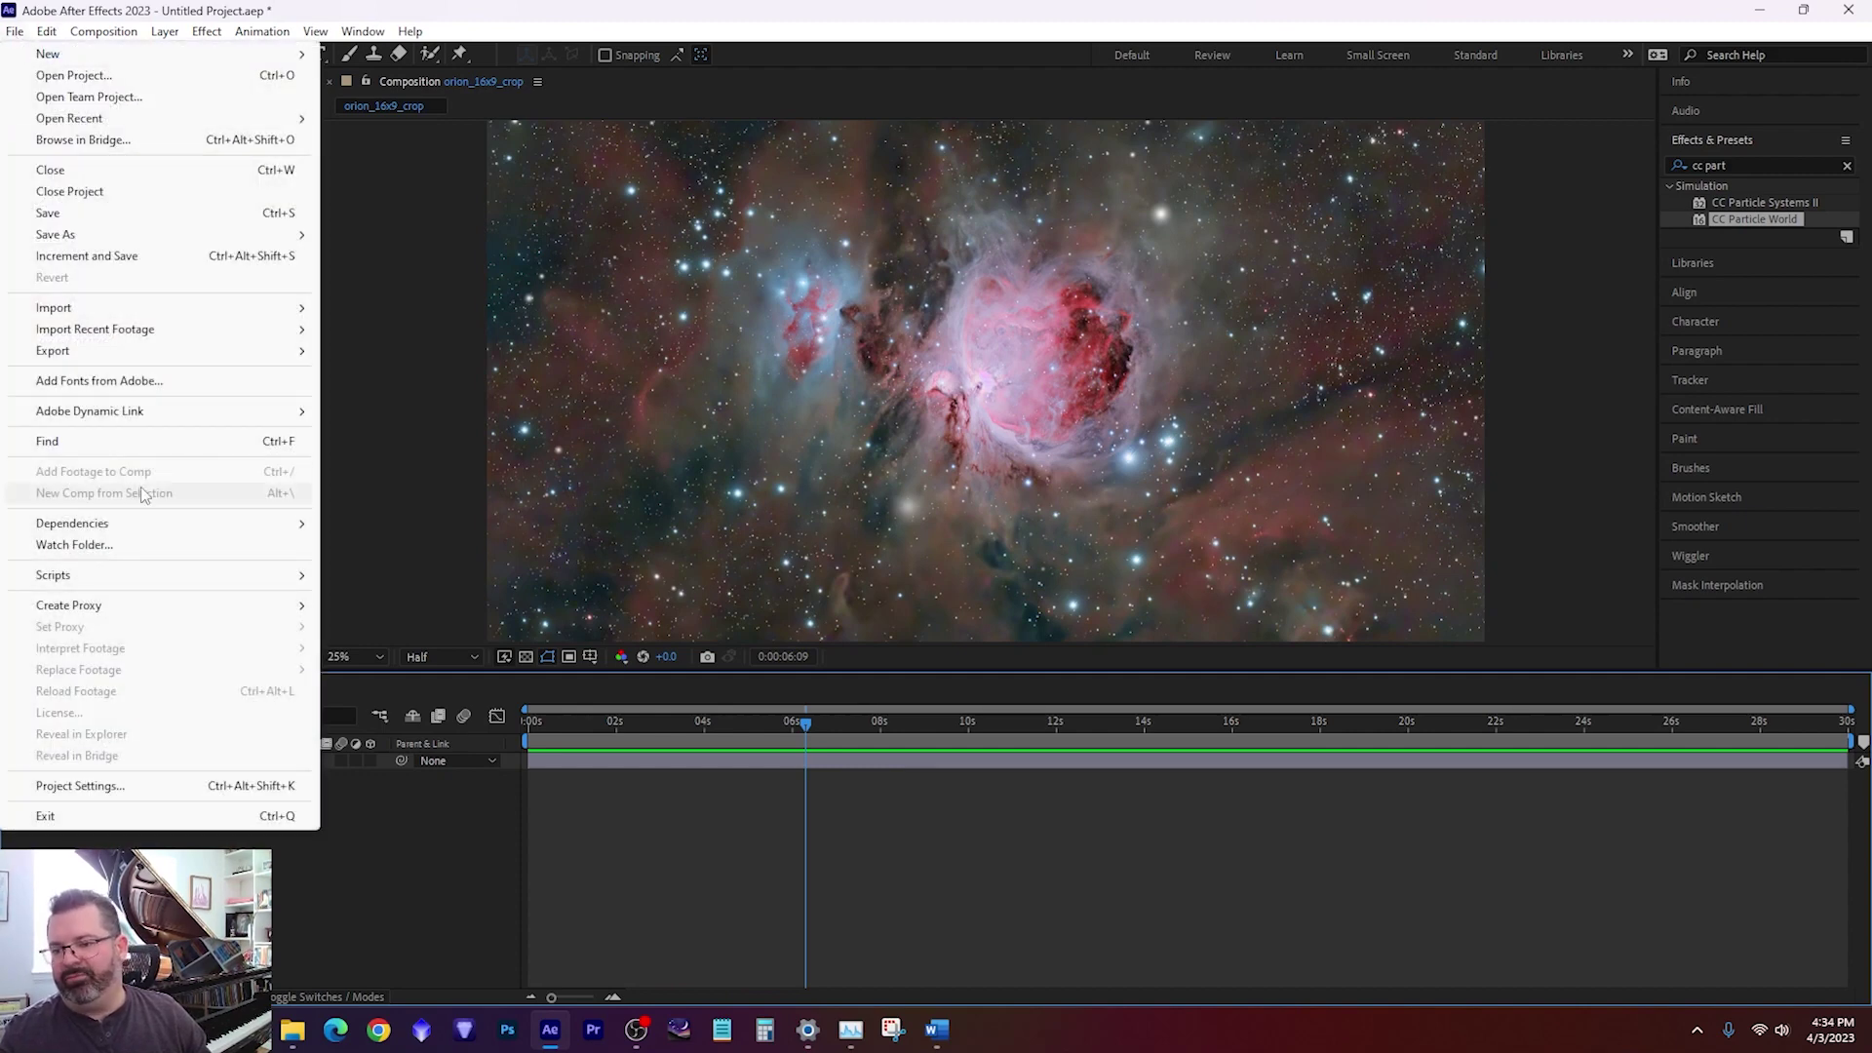
pyautogui.moveTo(97, 351)
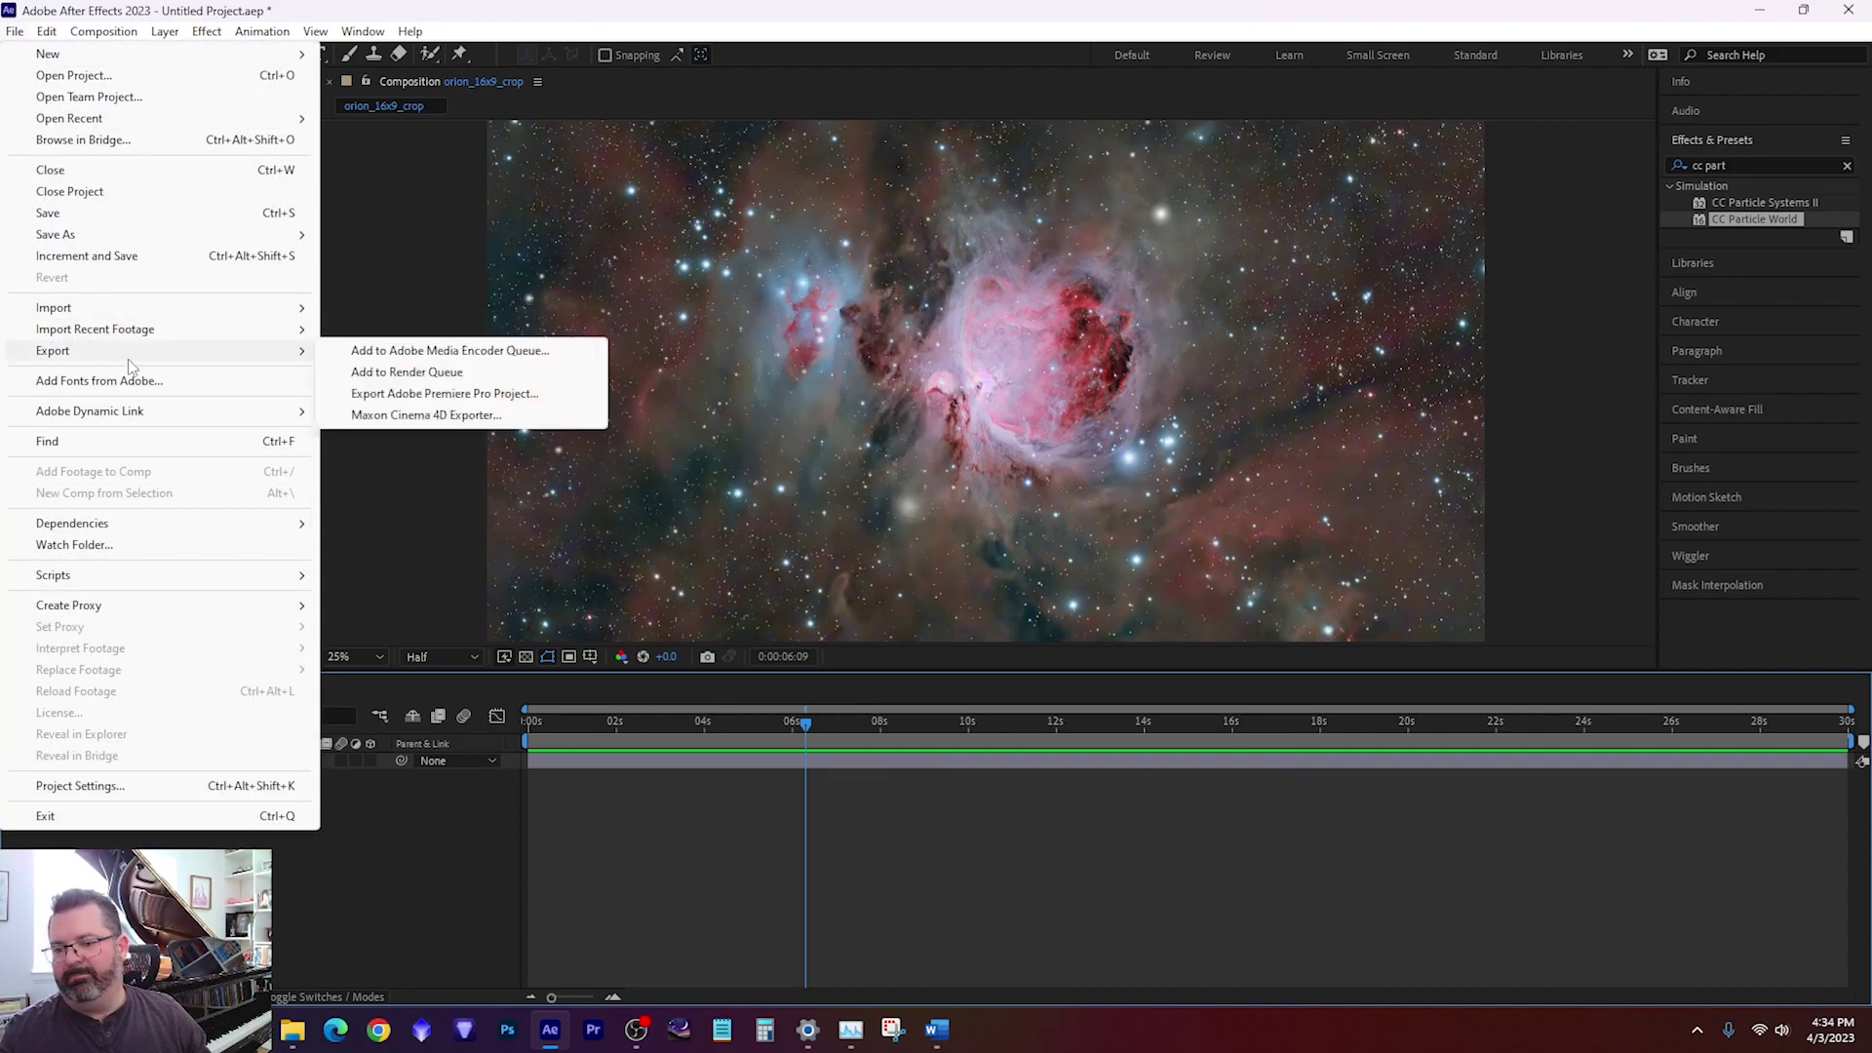
pyautogui.click(438, 352)
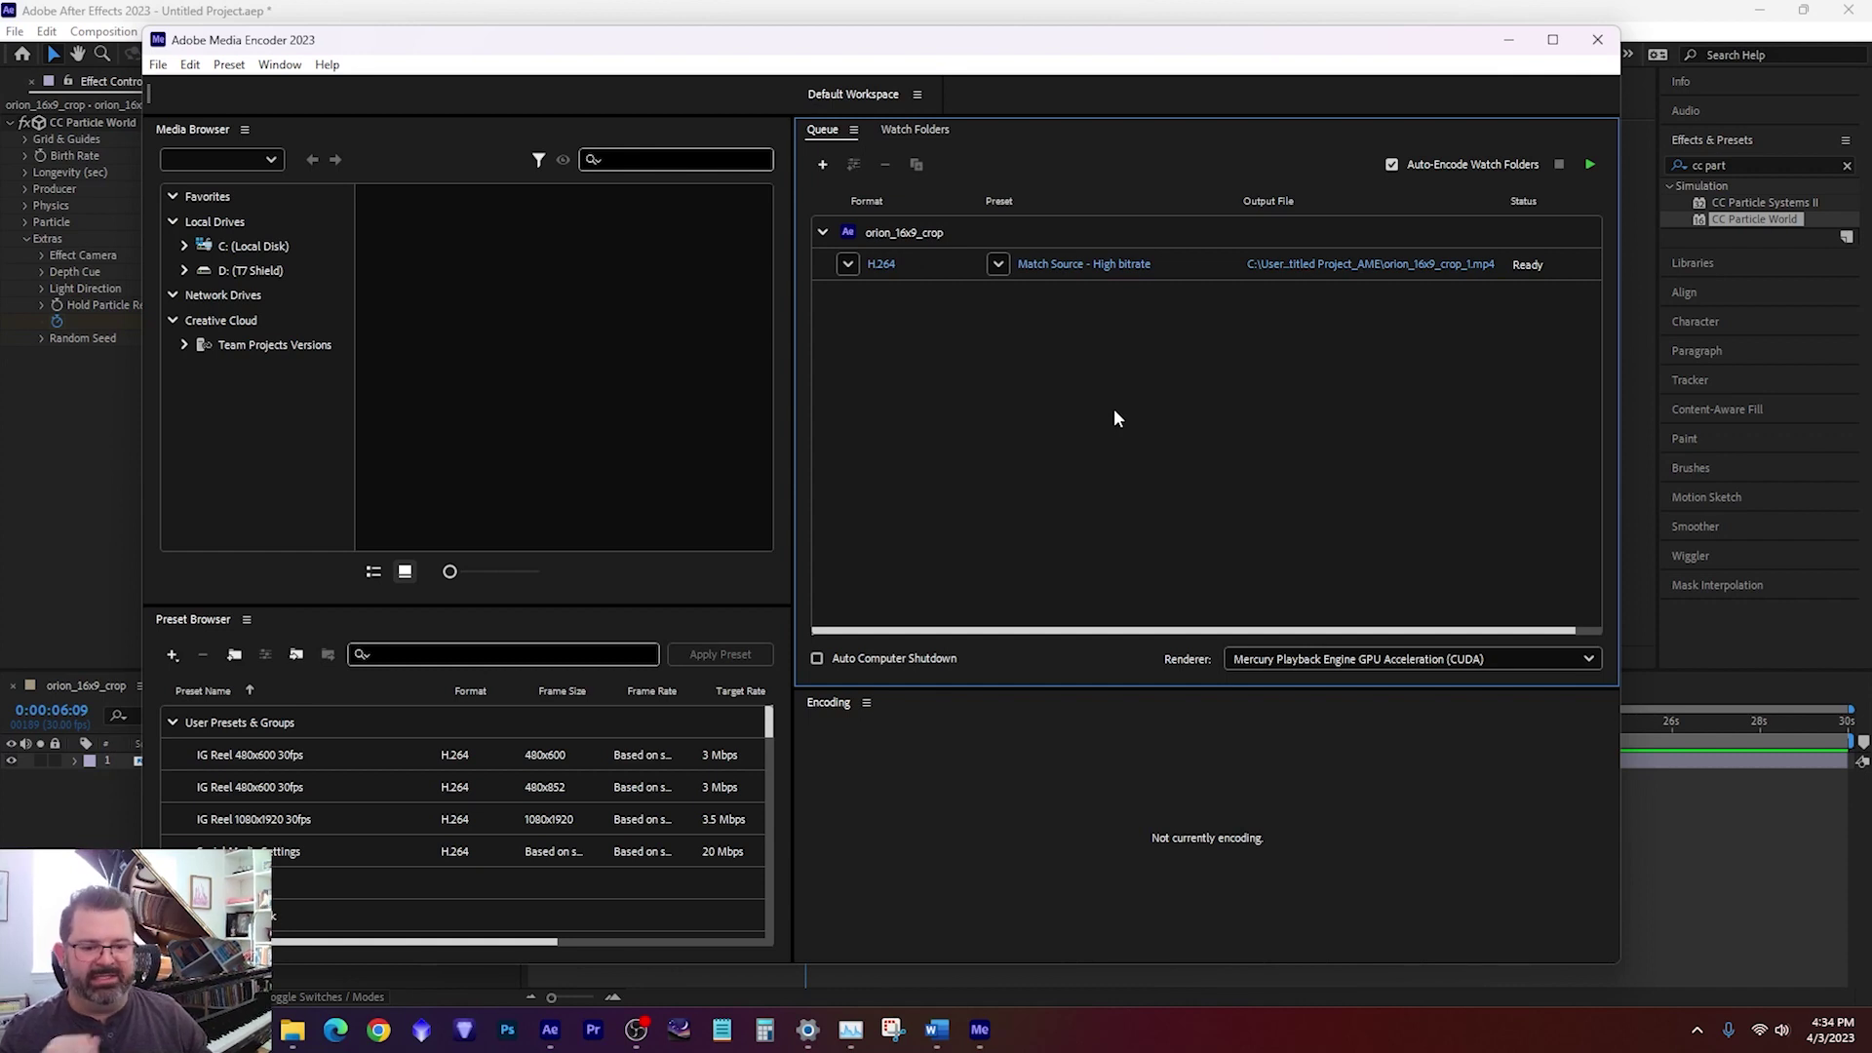
# Step: Start the Media Encoder queue and let orion_16x9_crop_1.mp4 render until Done
pyautogui.click(1589, 166)
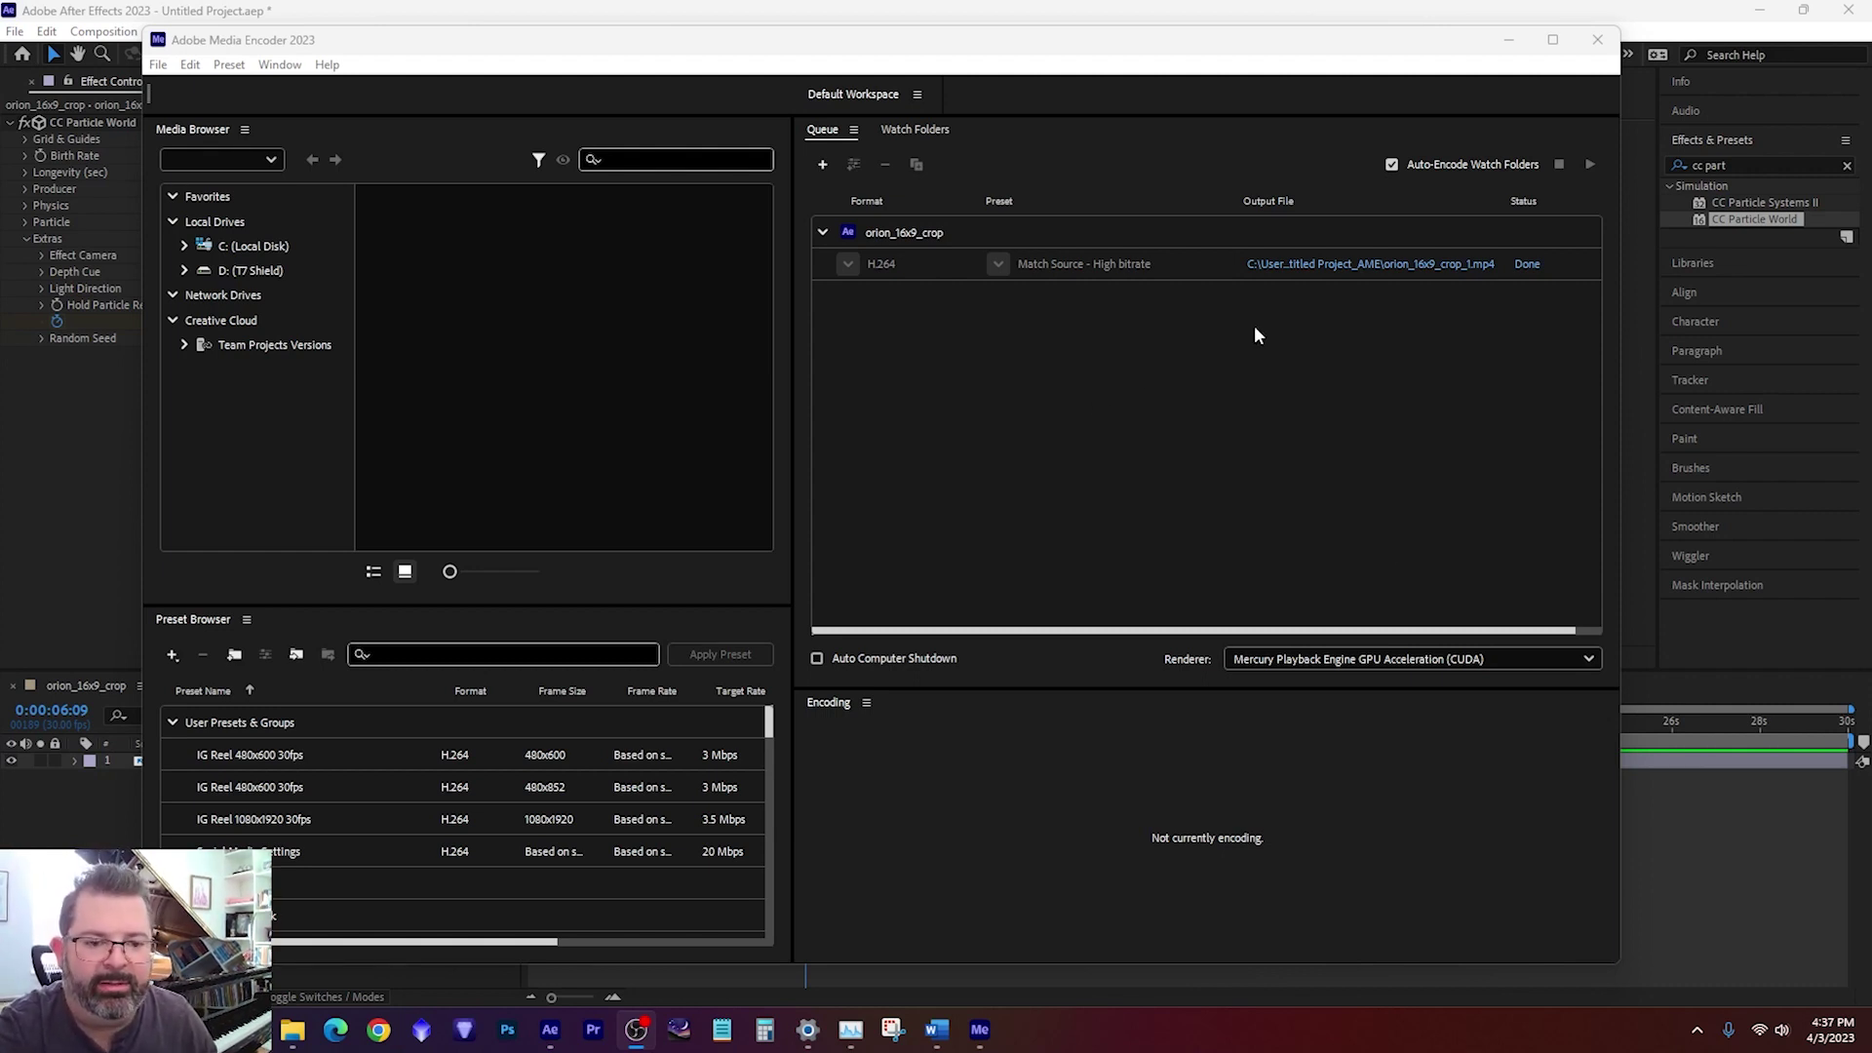
pyautogui.click(1382, 269)
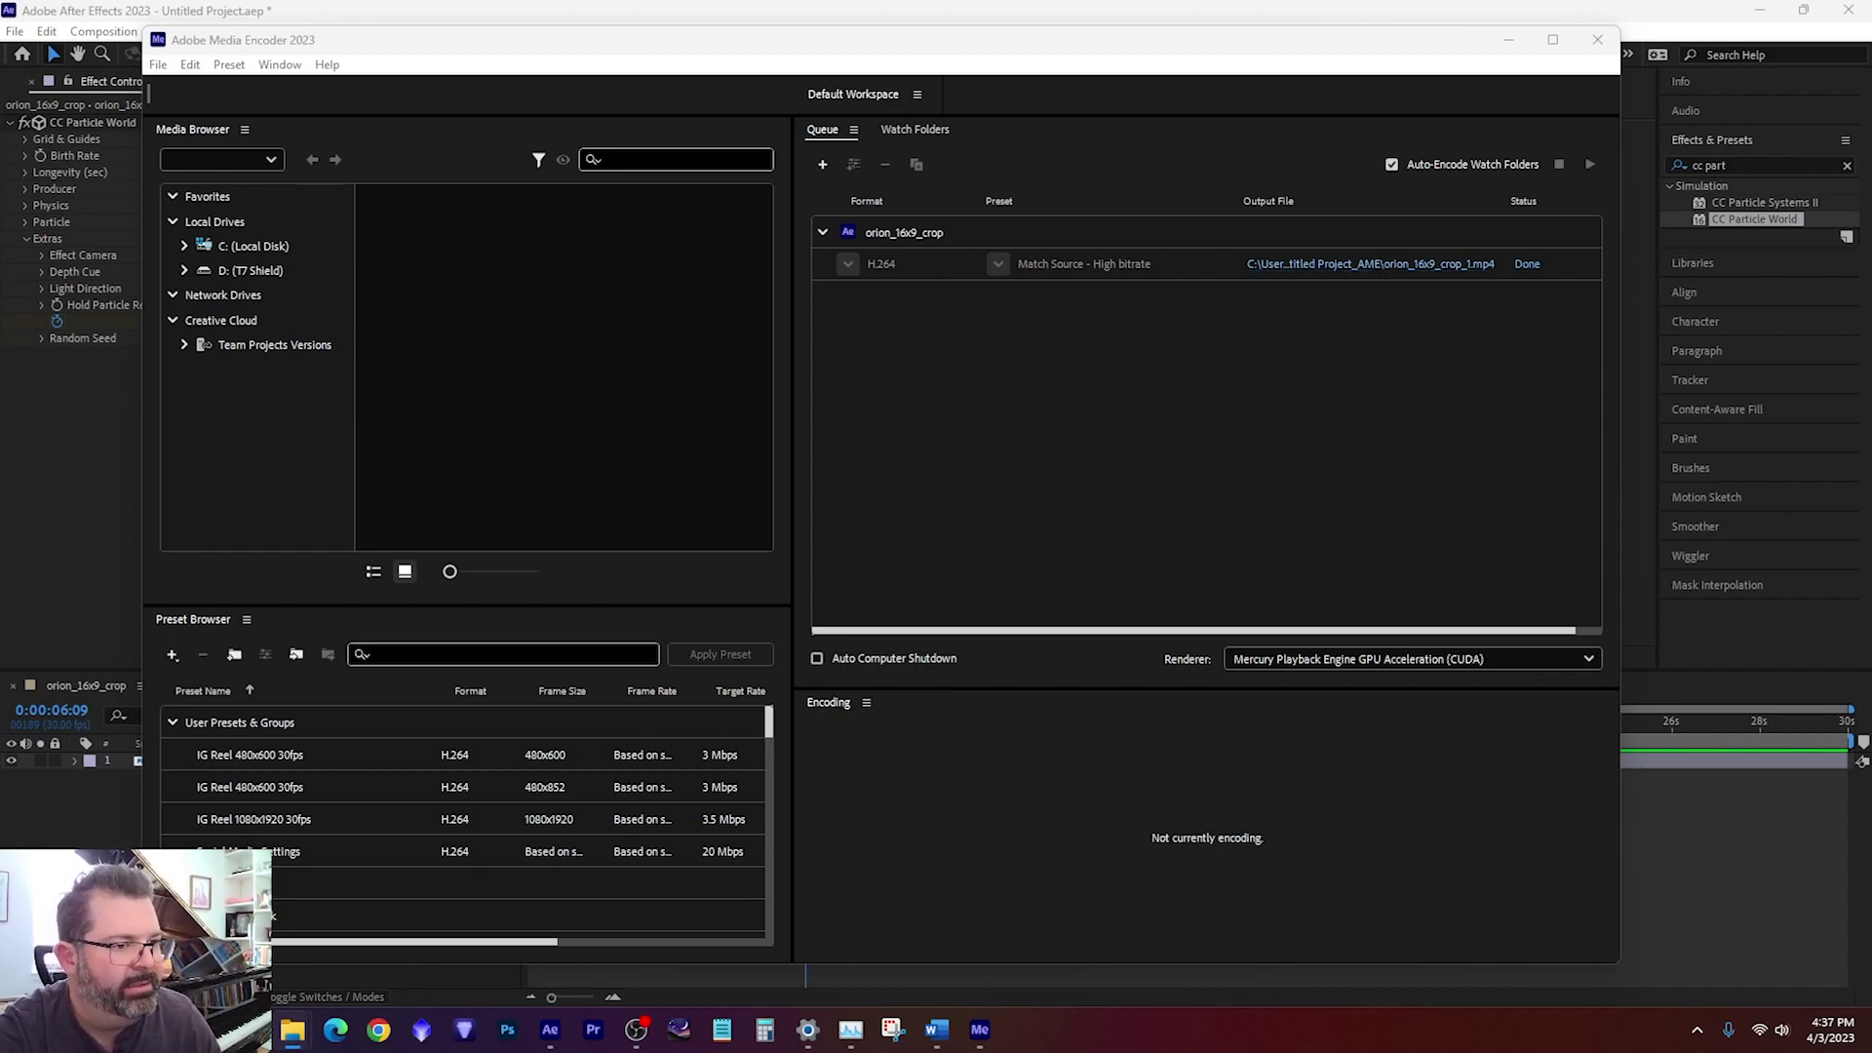
# Step: Minimize both apps and drag orion_16x9_crop_1.mp4 from Untitled Project_AME onto the desktop
pyautogui.click(1760, 10)
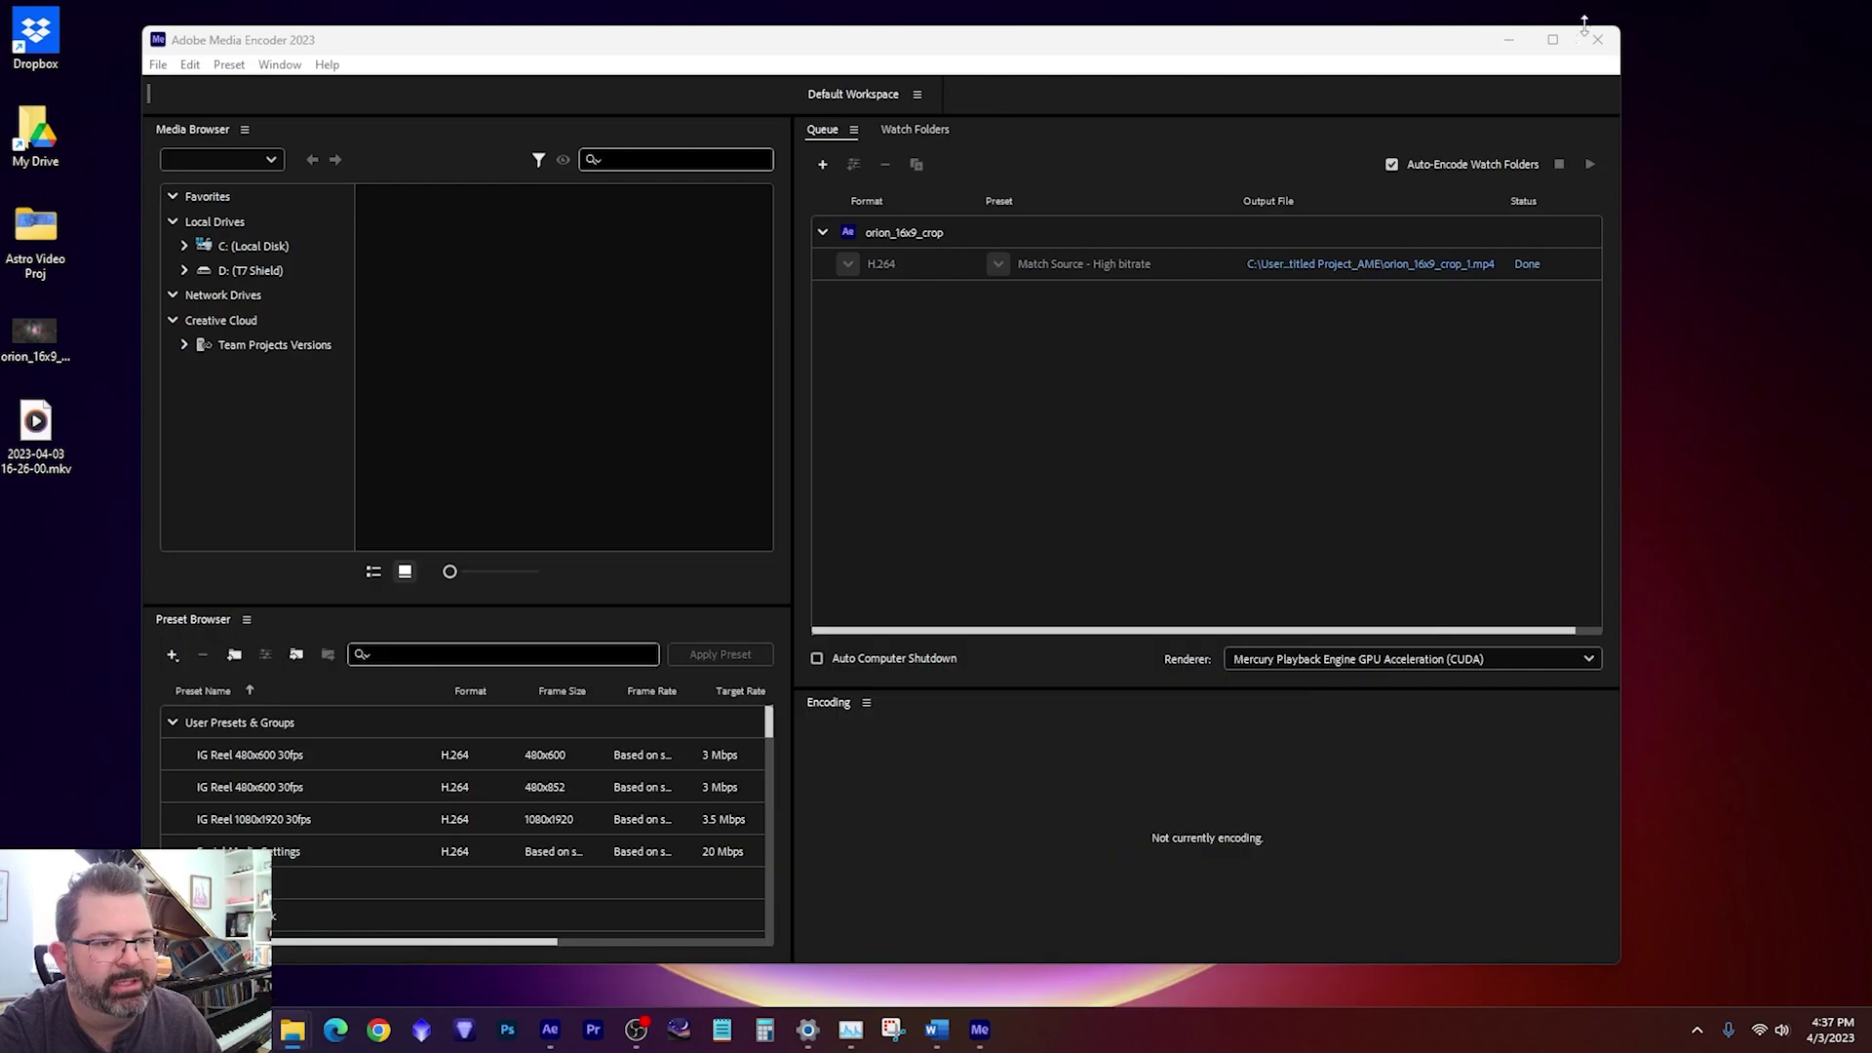
pyautogui.click(1508, 39)
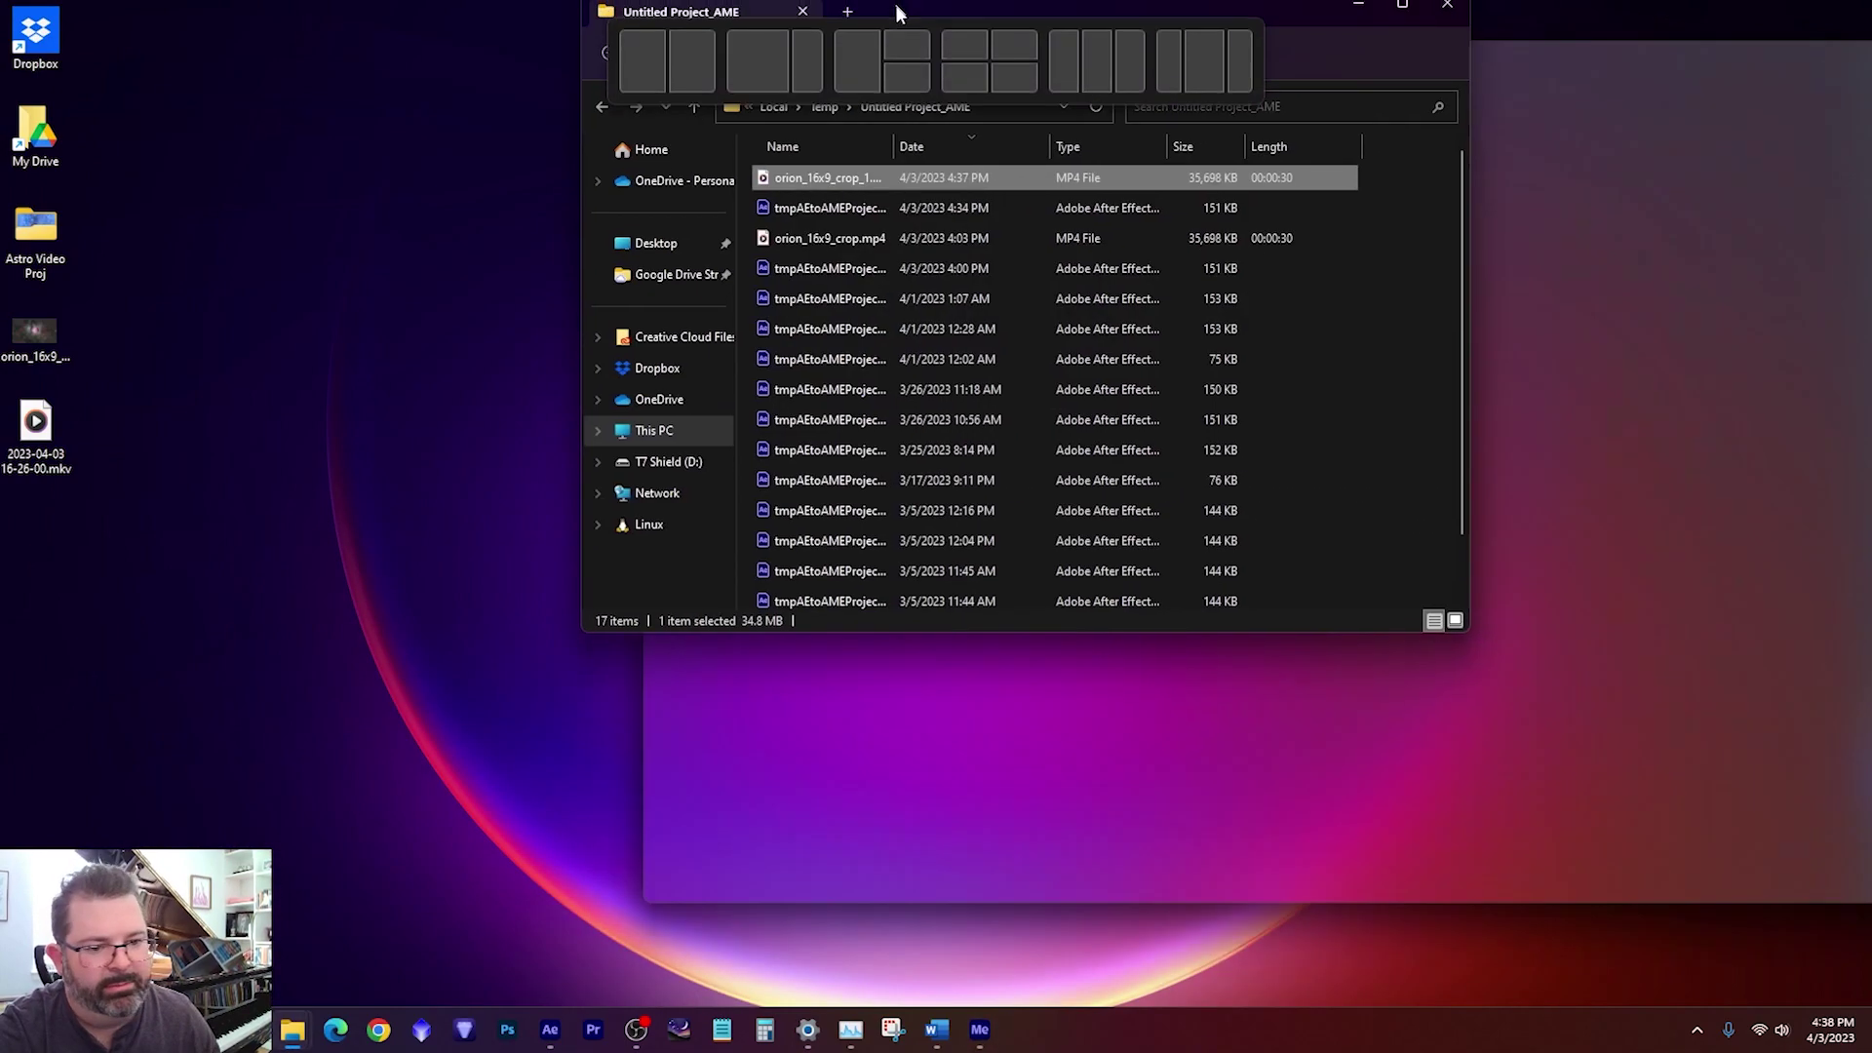
pyautogui.moveTo(901, 12); pyautogui.dragTo(1179, 207)
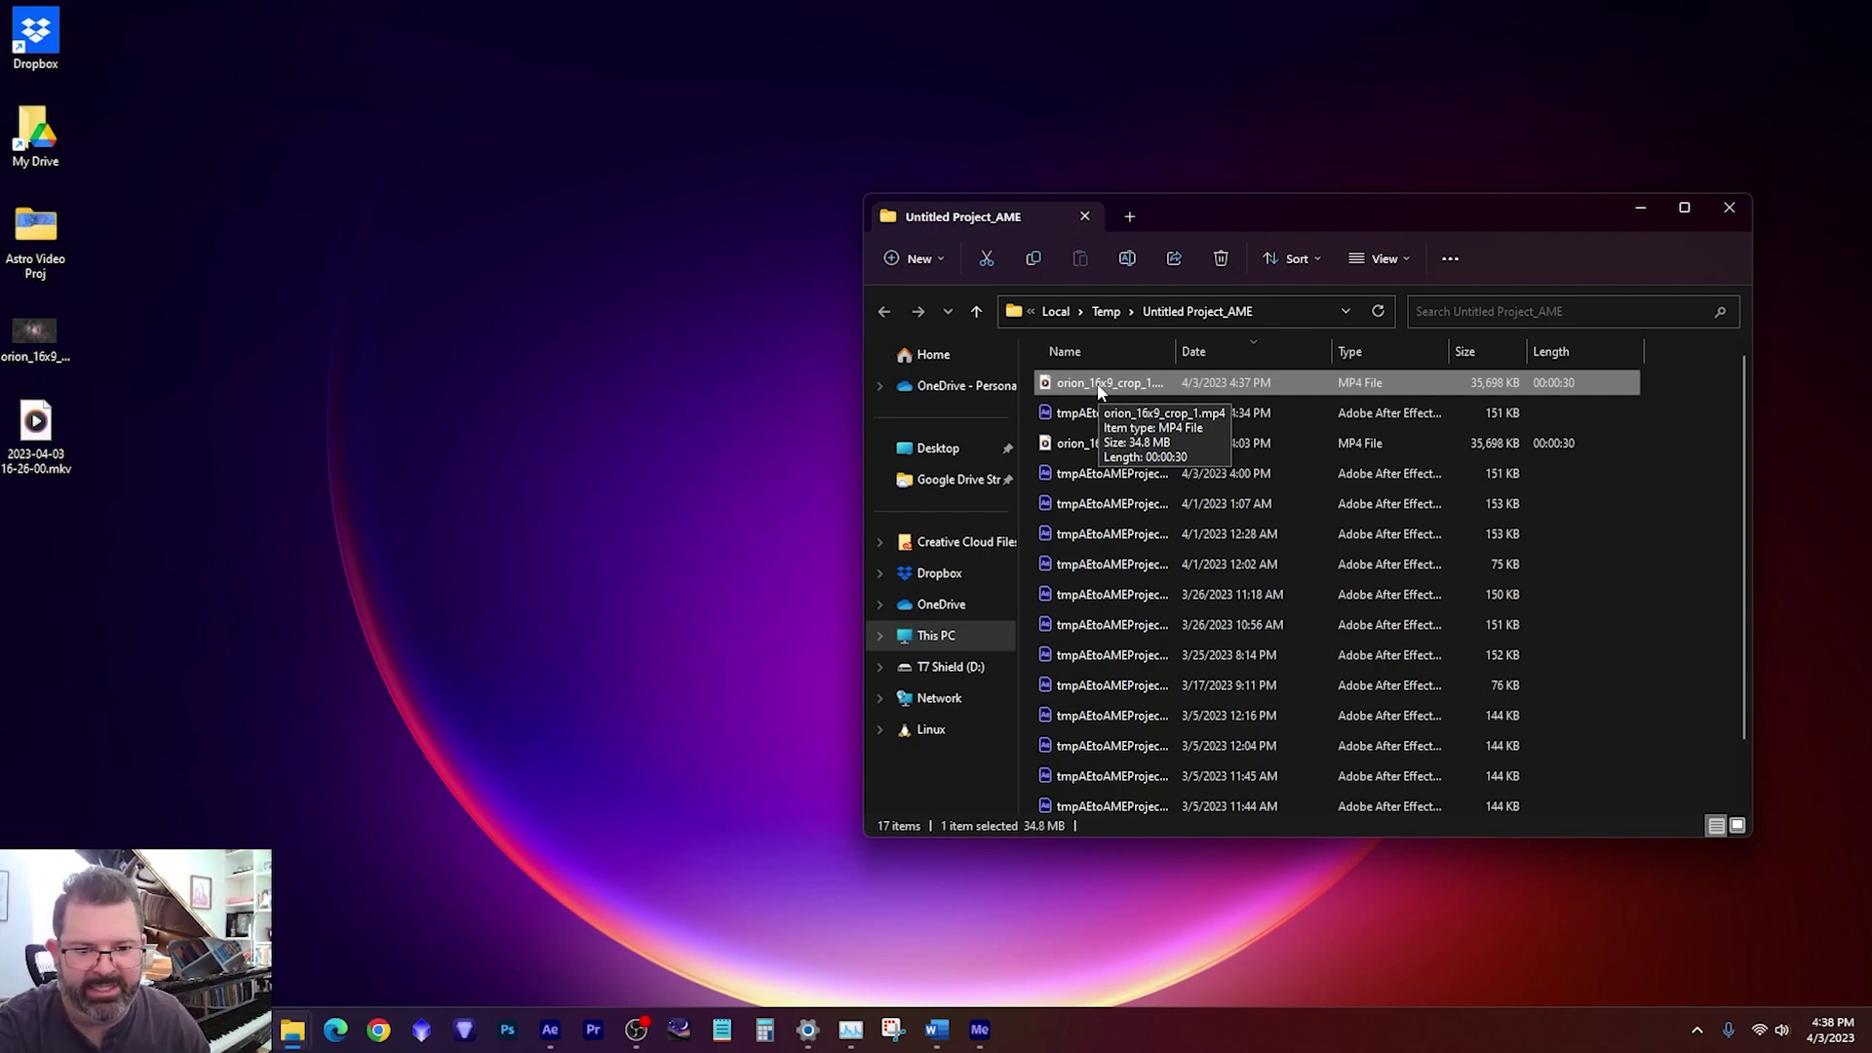
pyautogui.moveTo(1097, 383); pyautogui.dragTo(58, 606)
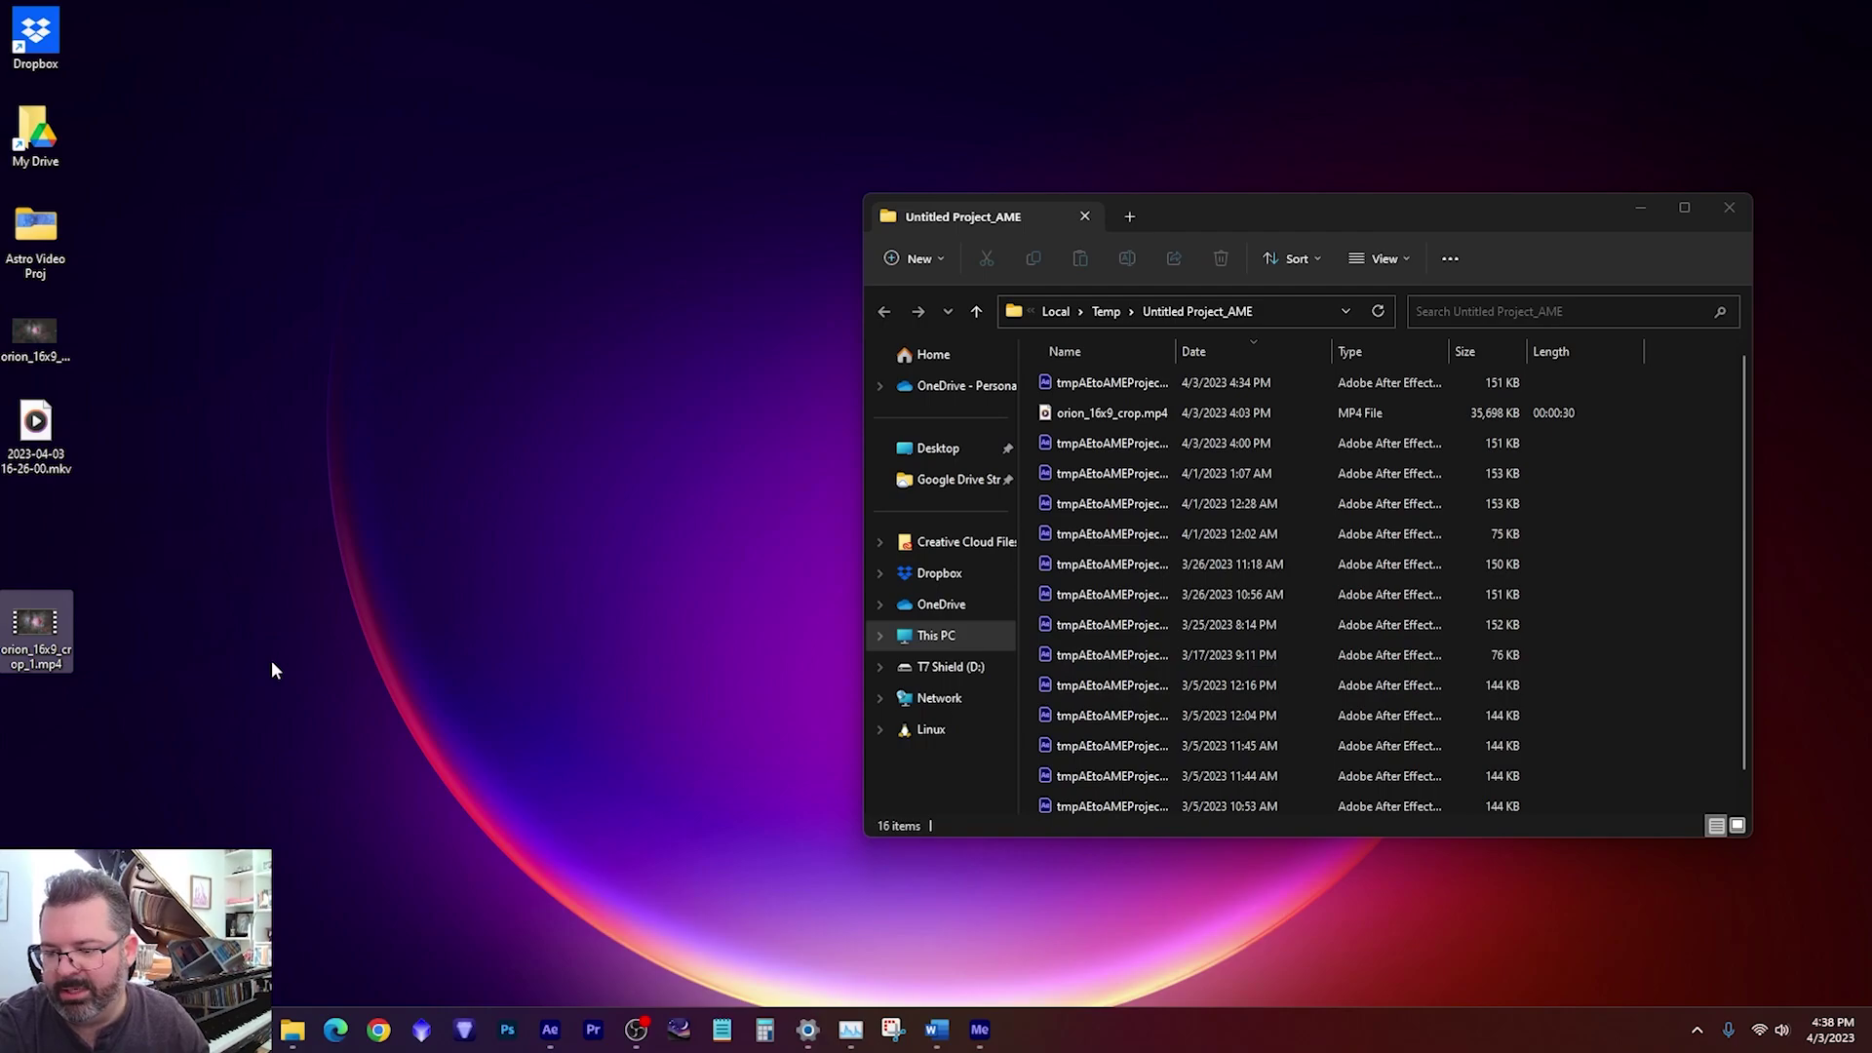